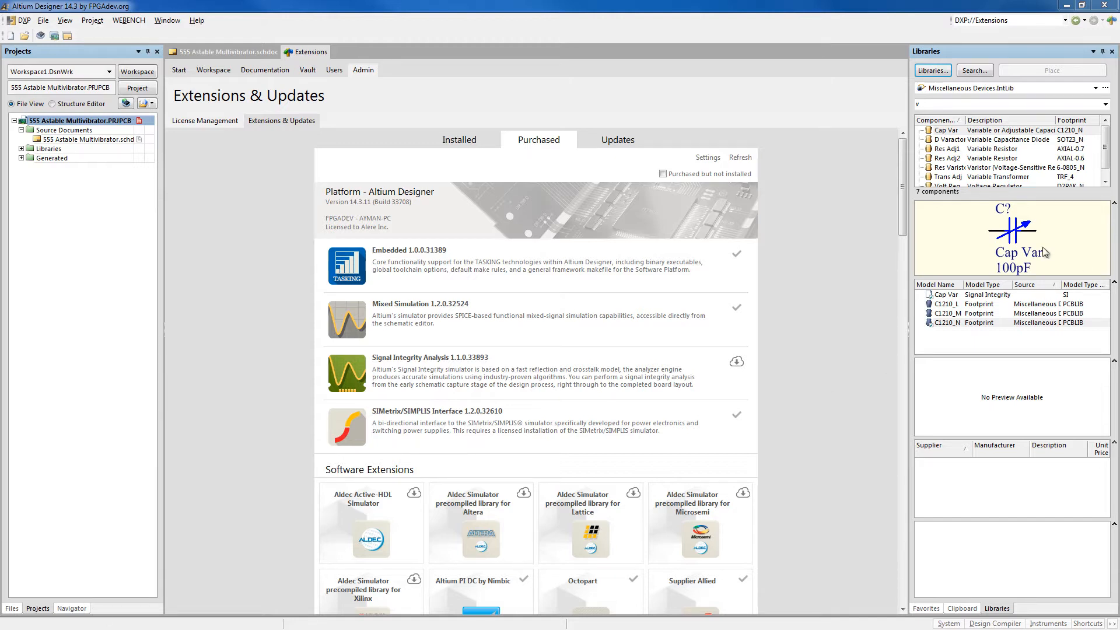
# Create a new default PCB project named SimpleSPICE in K:\Altium Tutorials\WBSE\Intro.
pyautogui.click(108, 140)
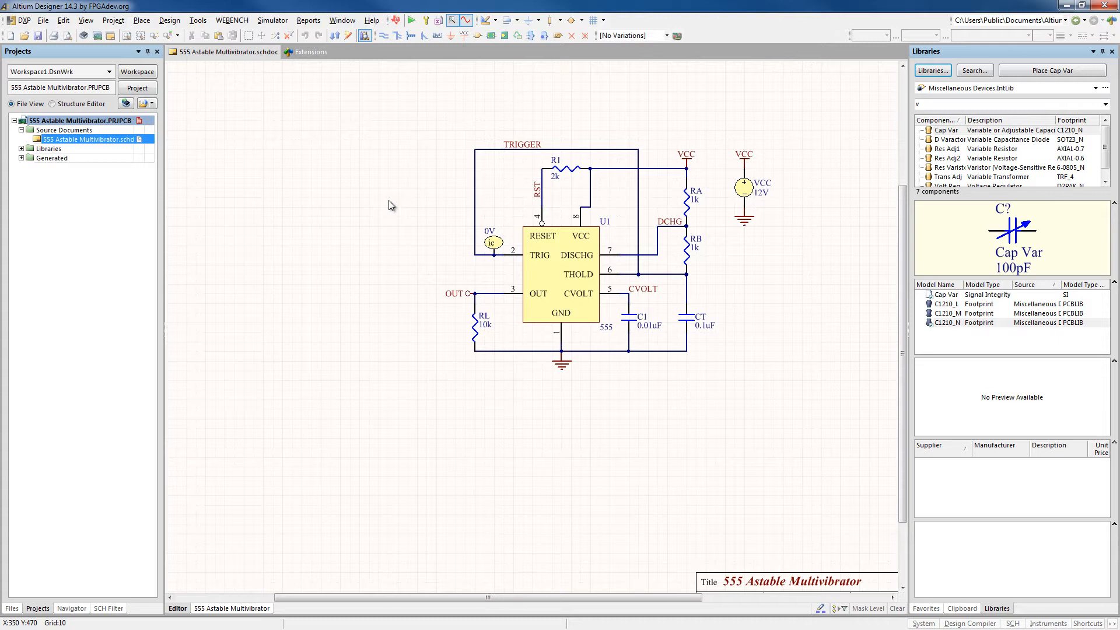
pyautogui.click(45, 23)
pyautogui.moveTo(87, 34)
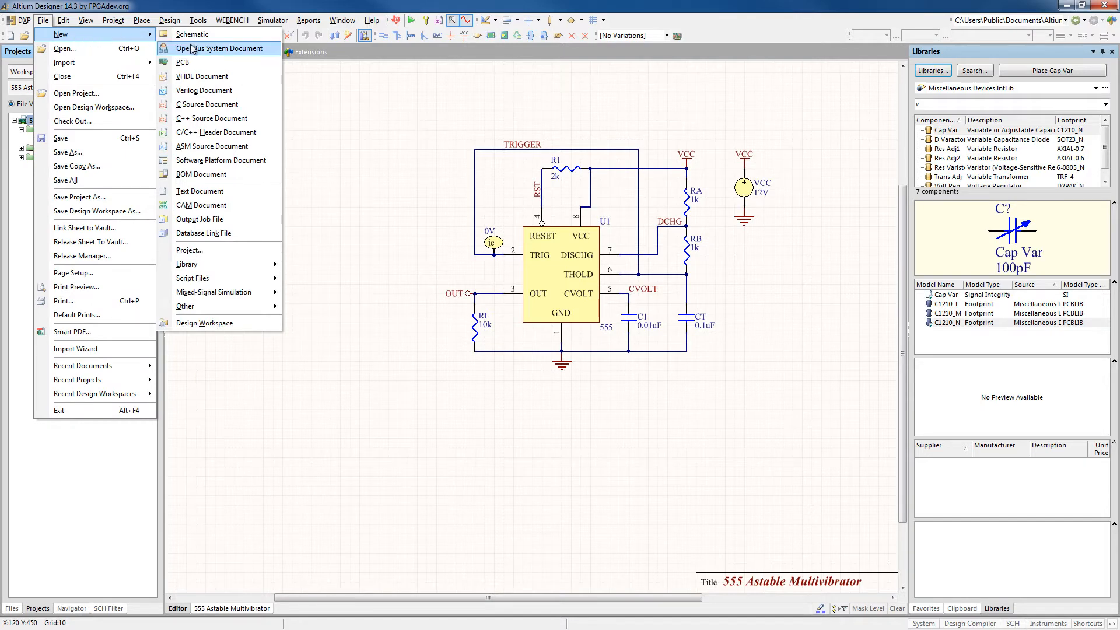
pyautogui.click(199, 245)
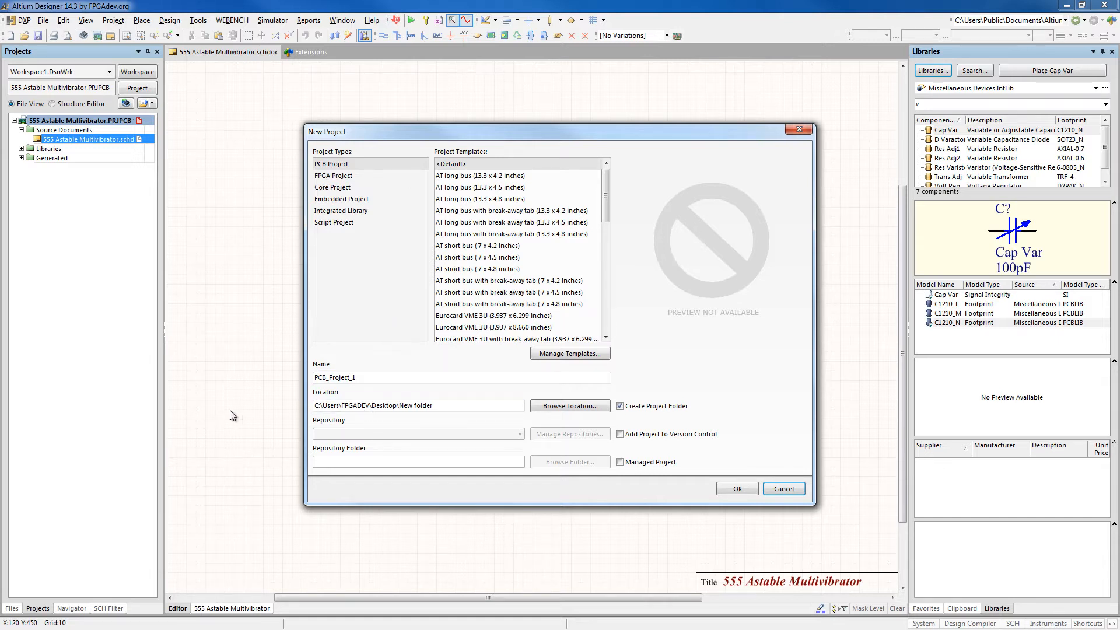
pyautogui.click(412, 406)
pyautogui.moveTo(435, 406); pyautogui.dragTo(233, 405)
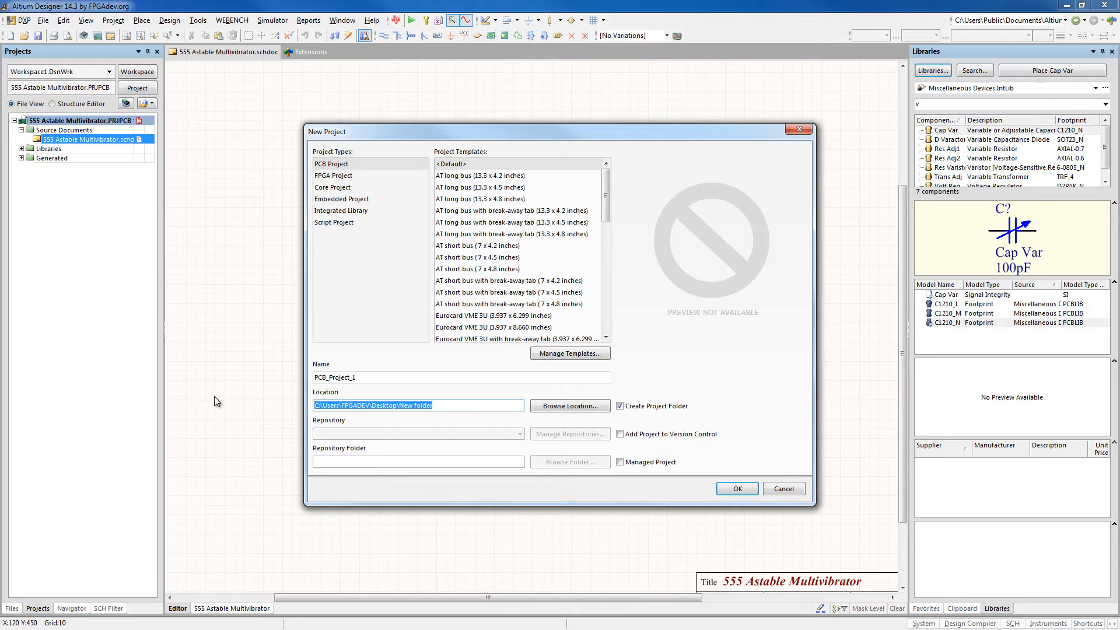
pyautogui.write('K:\\Altium Tutorials\\WBSE\\Intro')
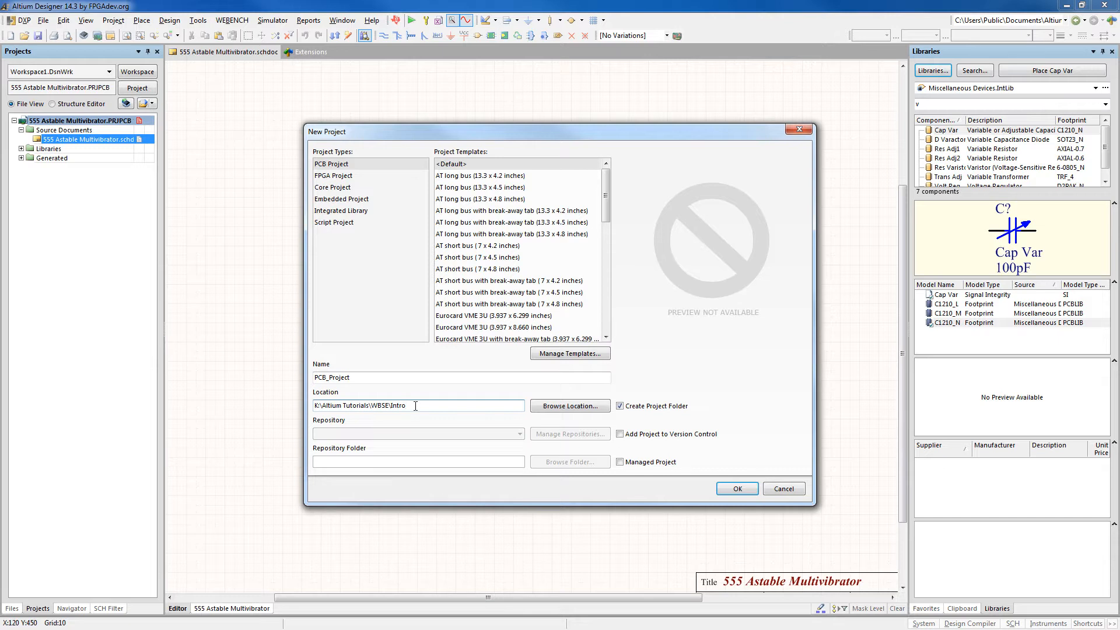
pyautogui.moveTo(351, 377); pyautogui.dragTo(302, 379)
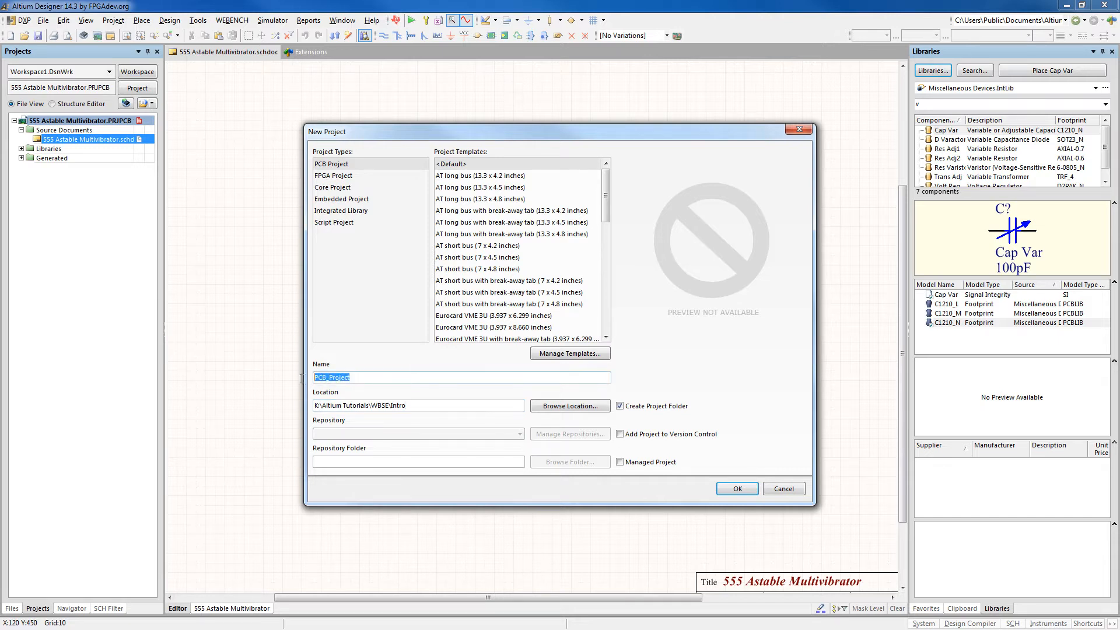
pyautogui.write('SimpleSPICE')
pyautogui.click(739, 490)
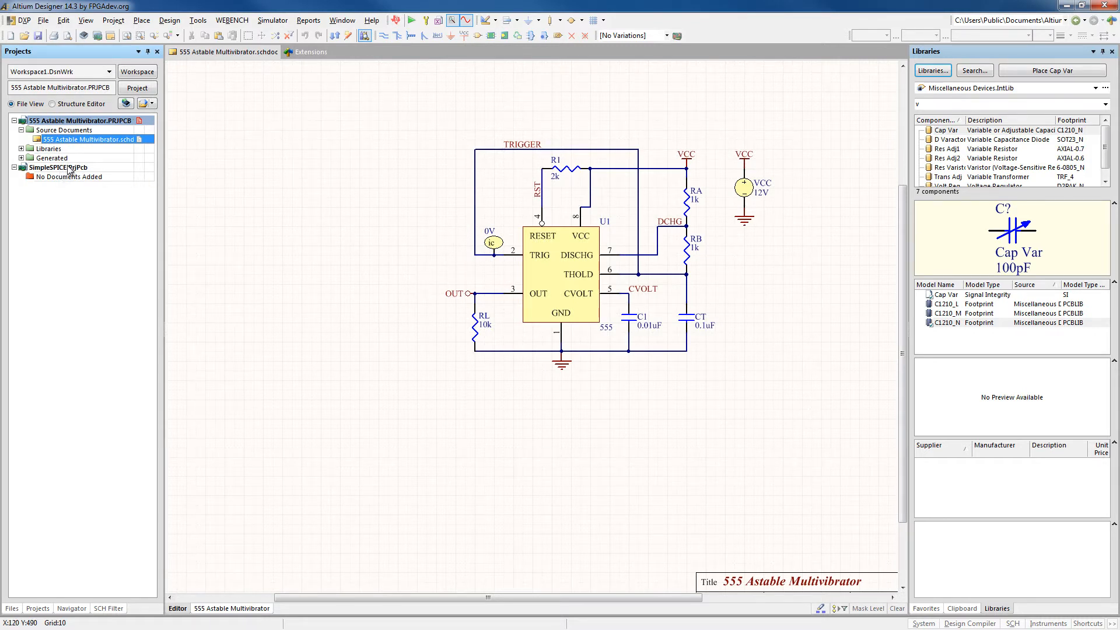
# Create a new schematic sheet and move it from the 555 Astable Multivibrator project into the SimpleSPICE project.
pyautogui.click(43, 19)
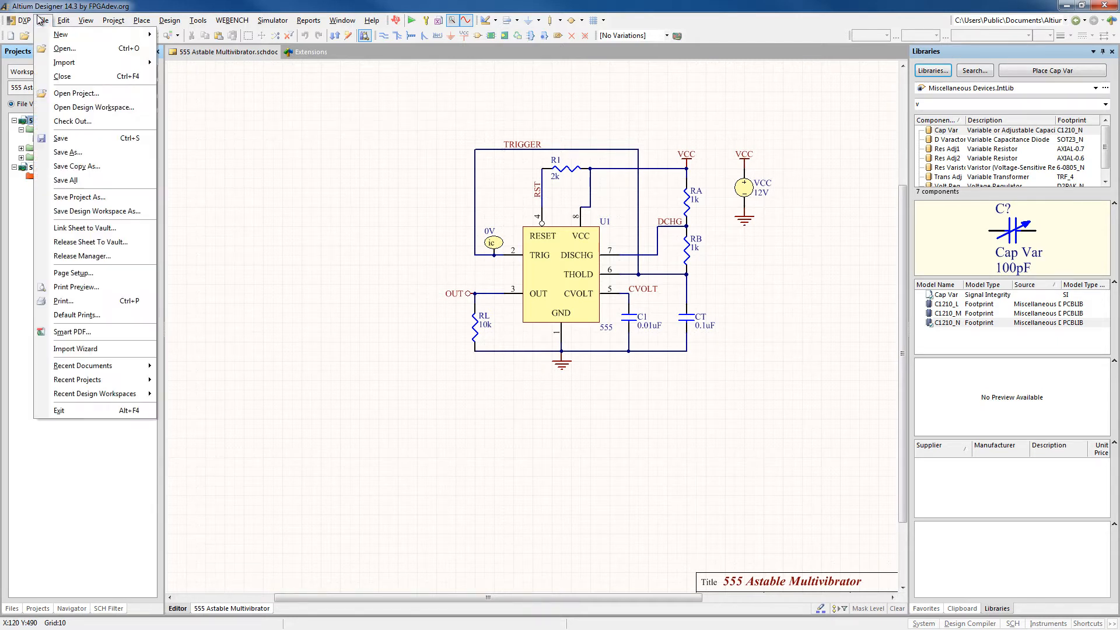
pyautogui.moveTo(63, 34)
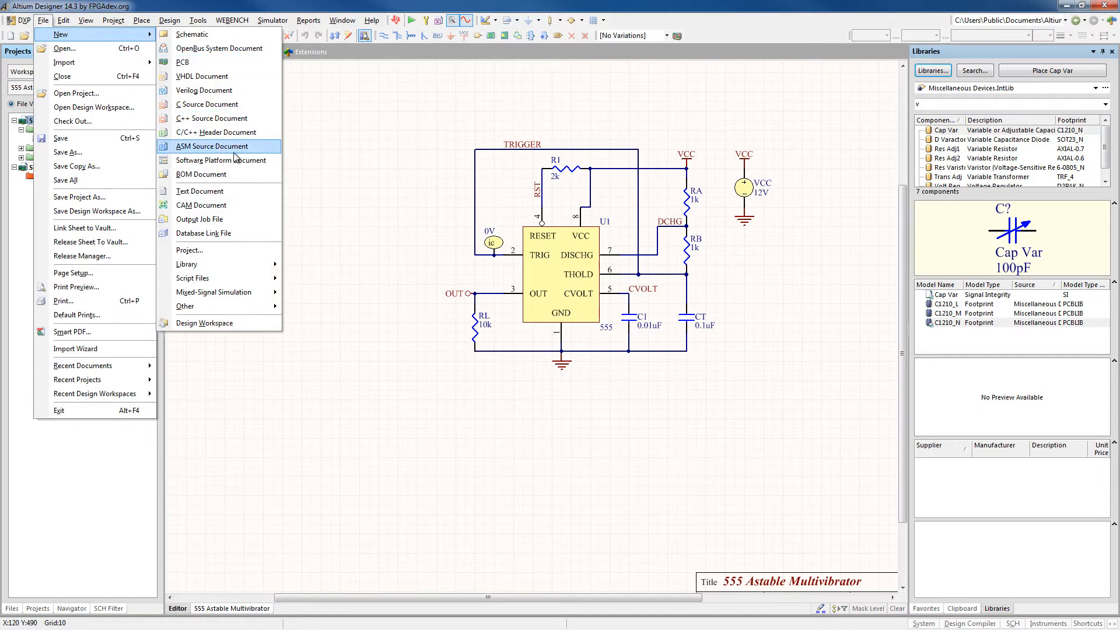
pyautogui.click(207, 35)
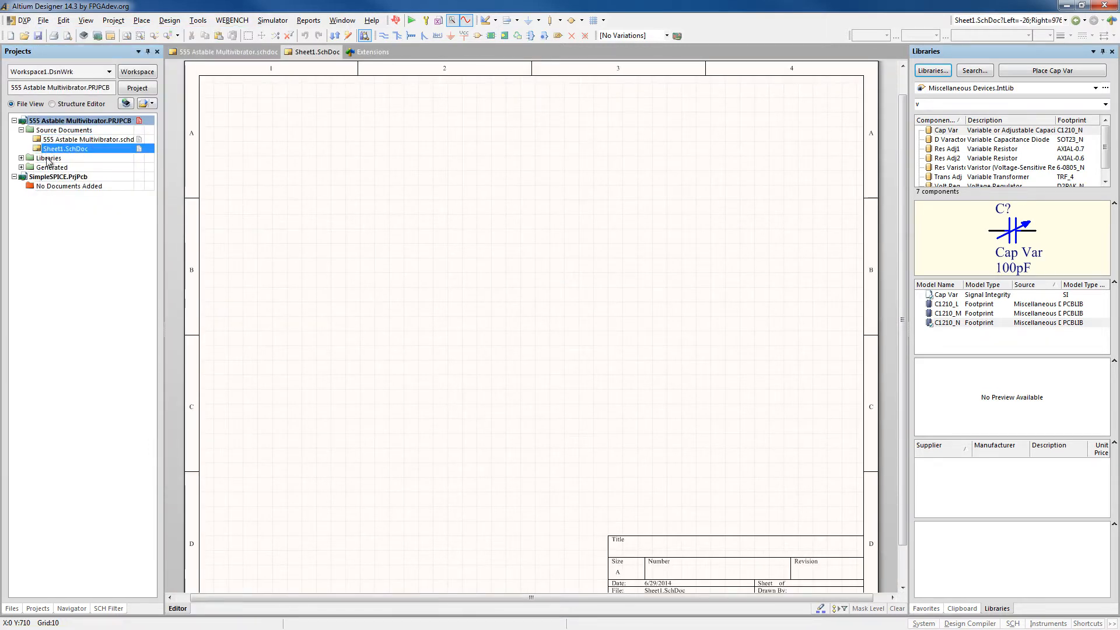
pyautogui.moveTo(52, 152); pyautogui.dragTo(46, 188)
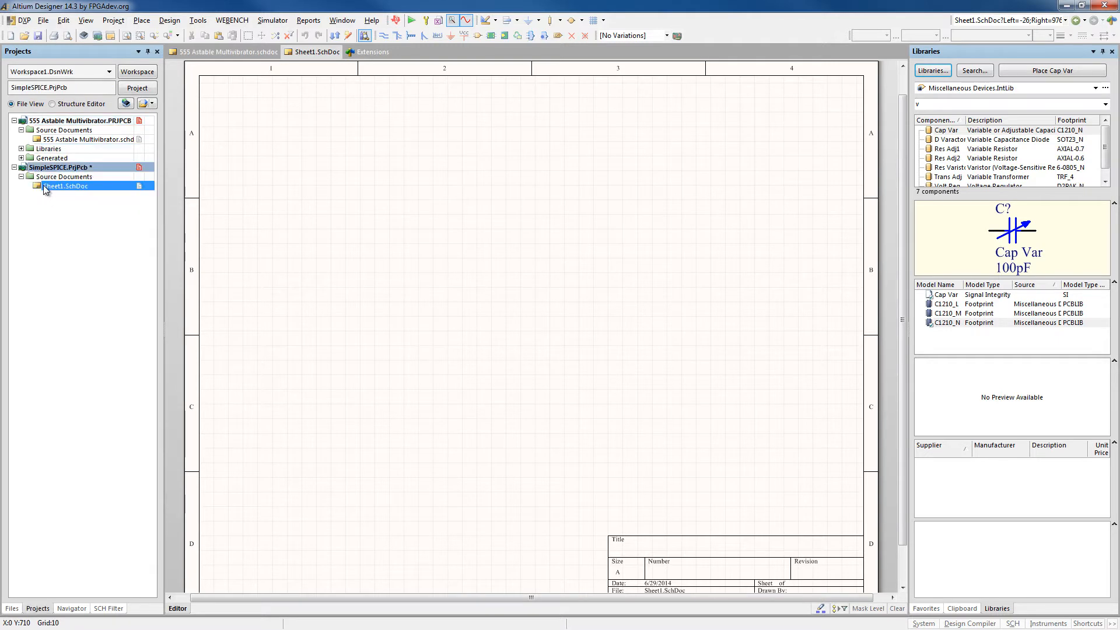
# Save the SimpleSPICE project, naming its schematic SimpleSPICE.SchDoc in the project folder.
pyautogui.rightClick(69, 168)
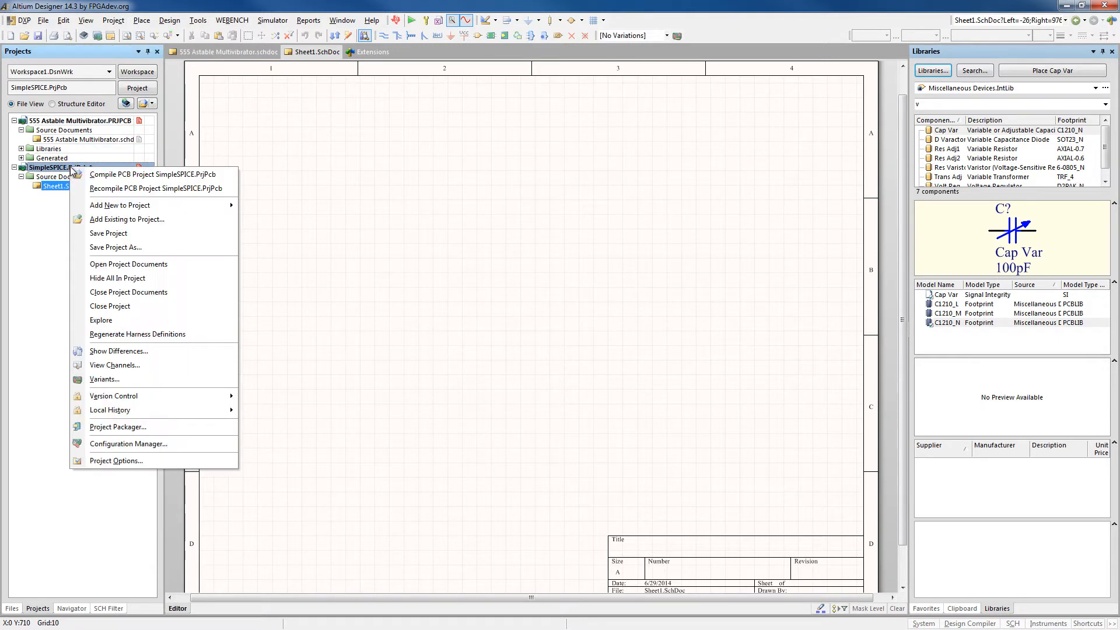
pyautogui.click(111, 234)
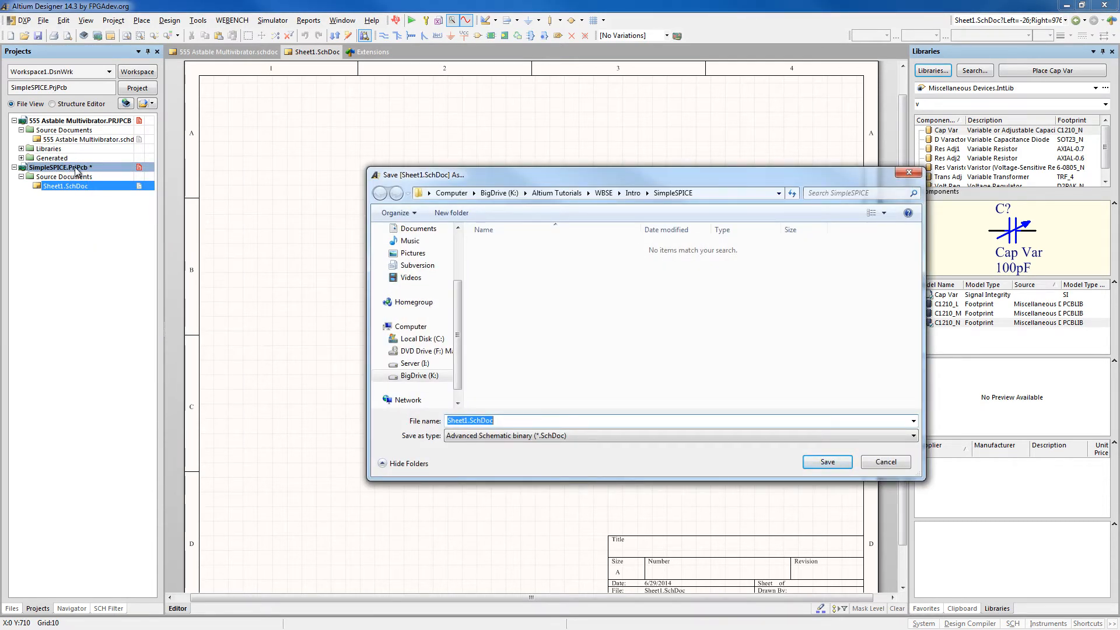
pyautogui.click(470, 421)
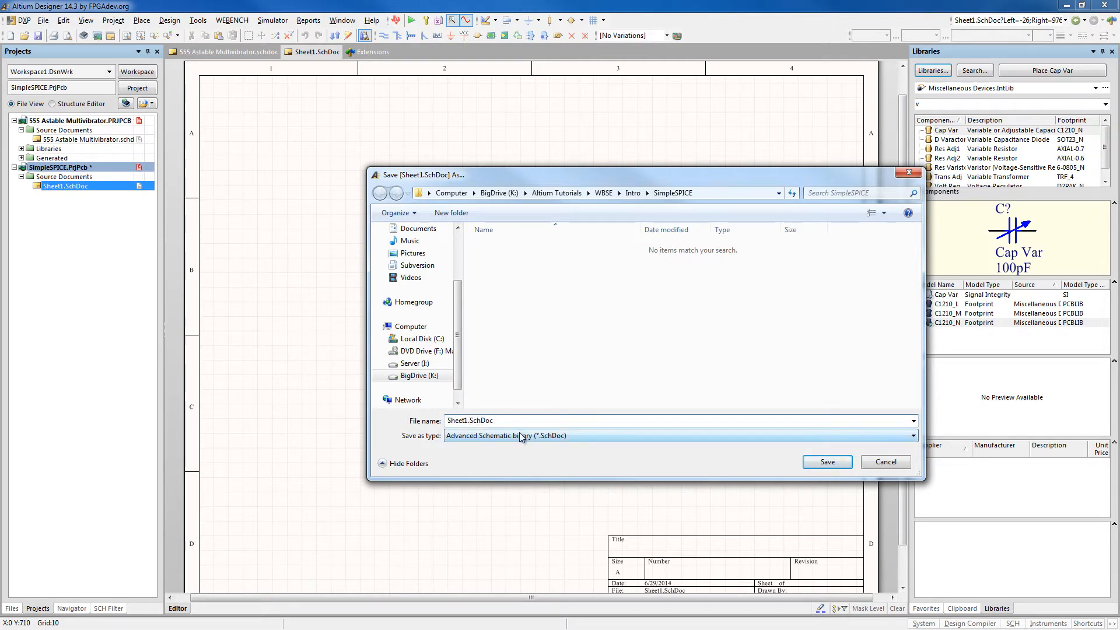
pyautogui.press('BackSpace')
pyautogui.press('BackSpace')
pyautogui.press('BackSpace')
pyautogui.press('BackSpace')
pyautogui.press('BackSpace')
pyautogui.press('BackSpace')
pyautogui.write('SimpleSPICE')
pyautogui.click(831, 461)
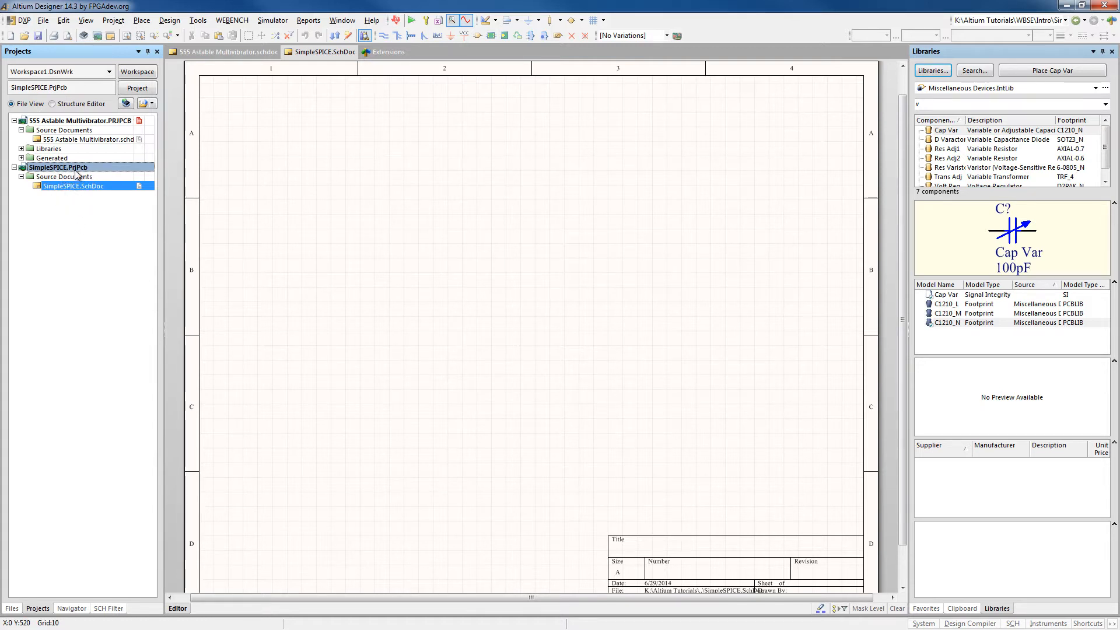
# Filter the Miscellaneous Devices library components by "res" and select the Res1 resistor.
pyautogui.click(477, 257)
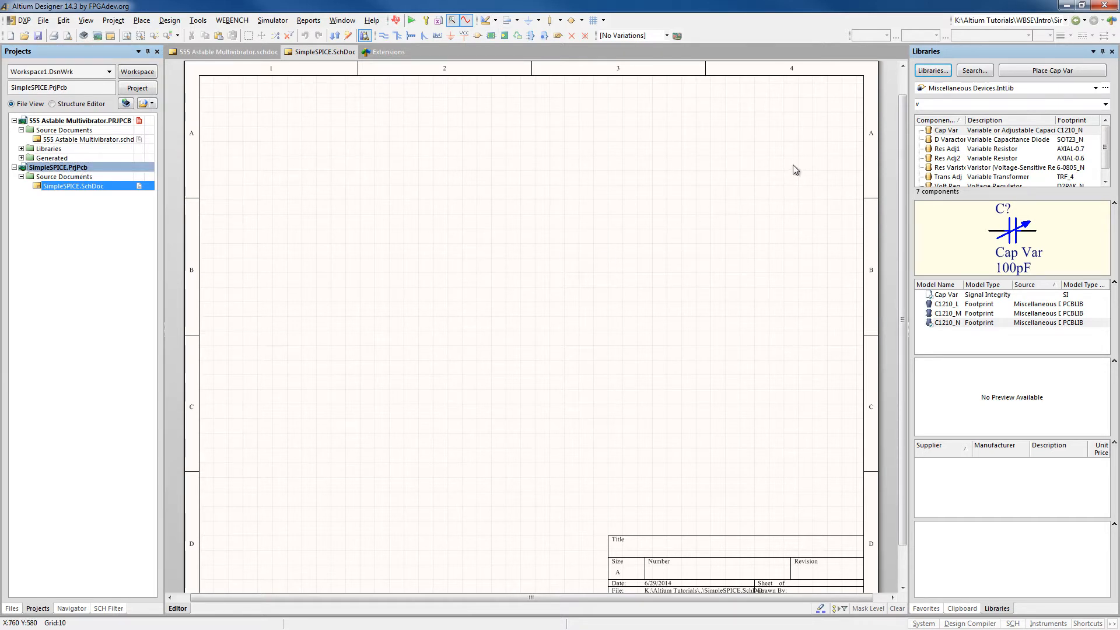
pyautogui.click(949, 104)
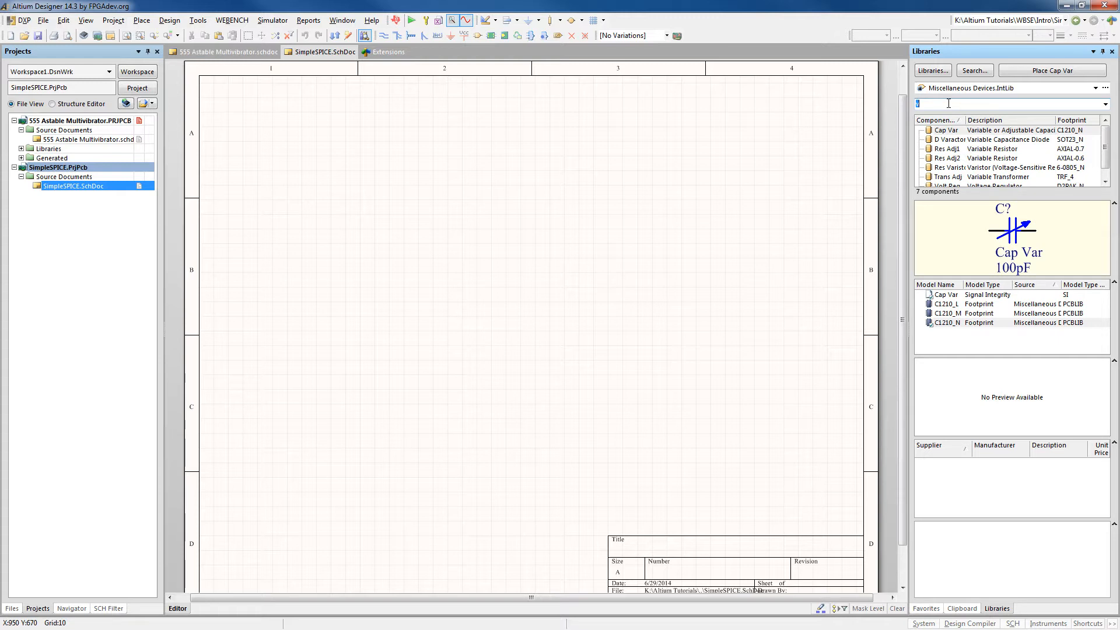
pyautogui.write('res')
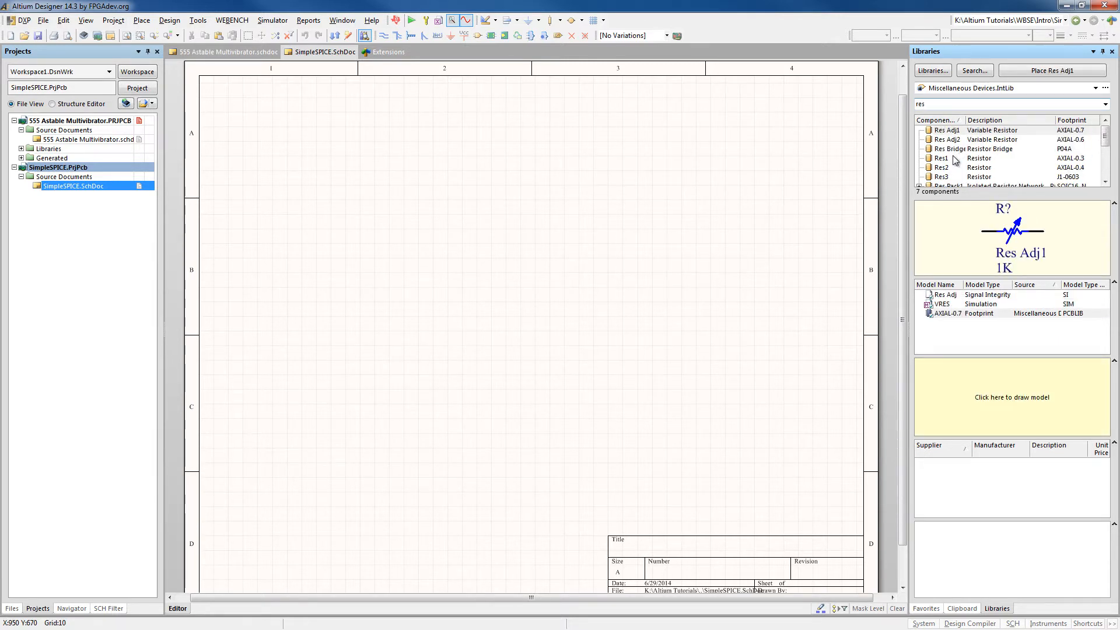
pyautogui.click(957, 159)
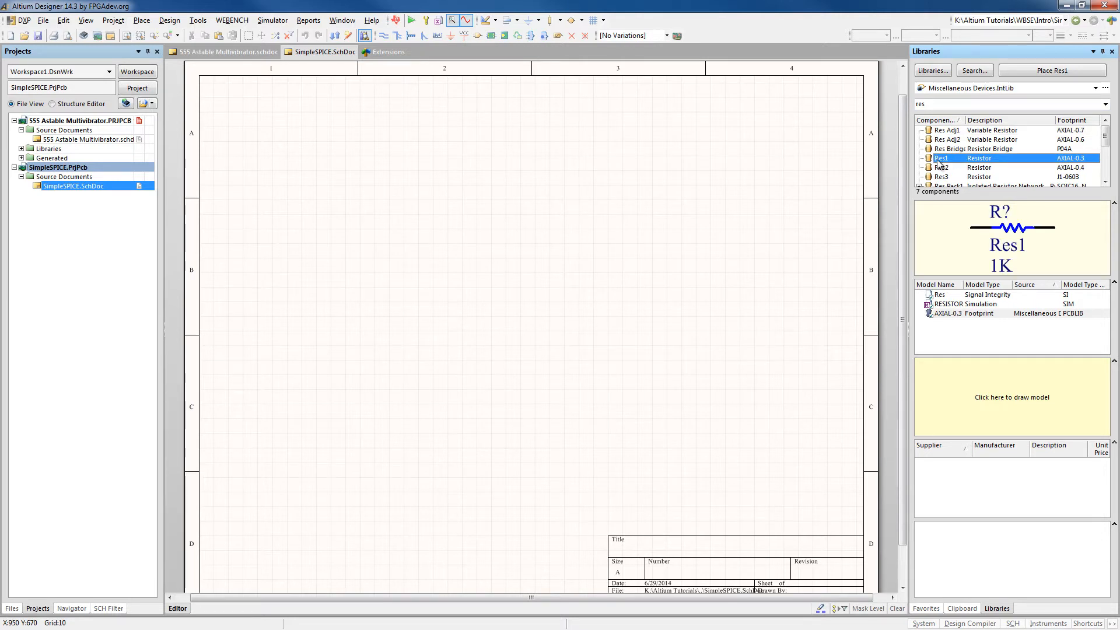
# Place two Res1 resistors rotated vertically, one below the other, with the upper one's designator set to R1 and the lower one as R2.
pyautogui.click(1021, 68)
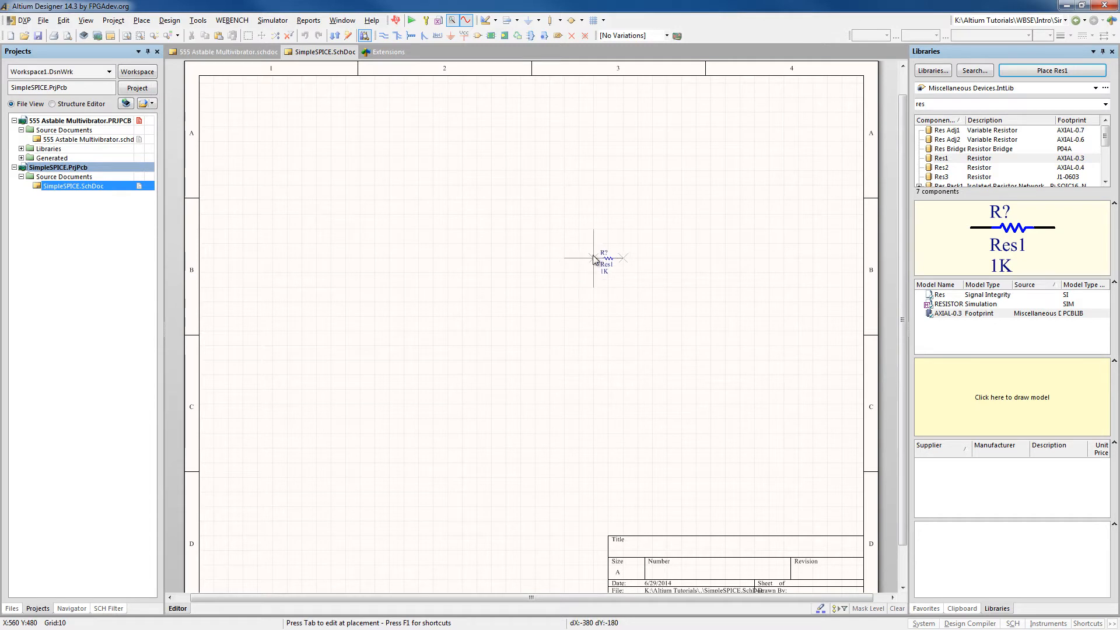
pyautogui.press('space')
pyautogui.keyDown('ctrl'); pyautogui.scroll(2, 552, 266); pyautogui.keyUp('ctrl')
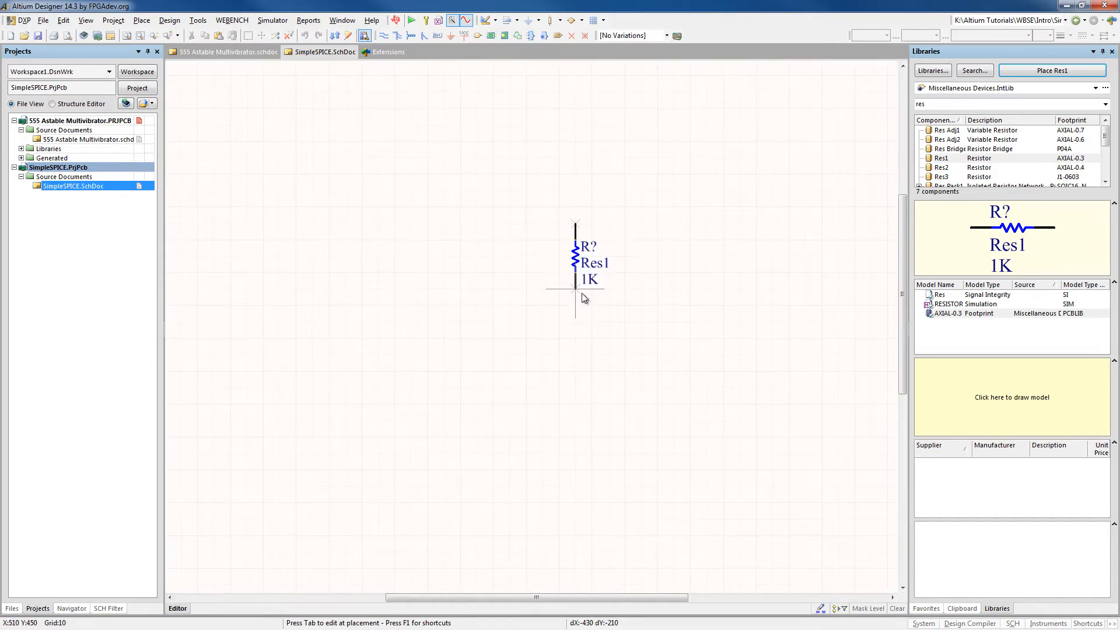
pyautogui.press('Down')
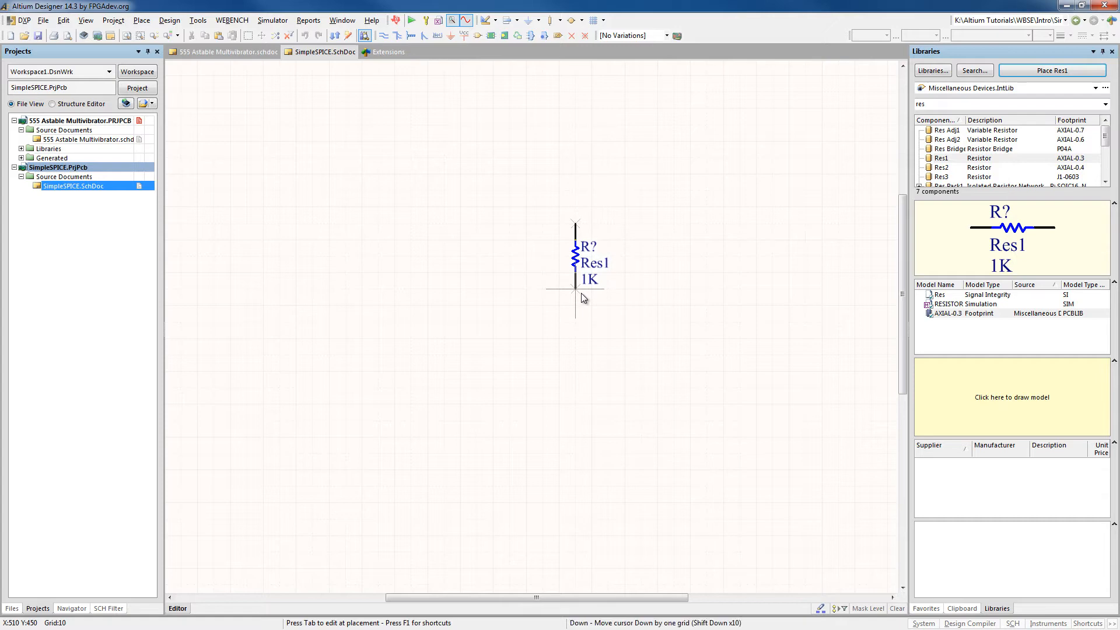
pyautogui.press('Tab')
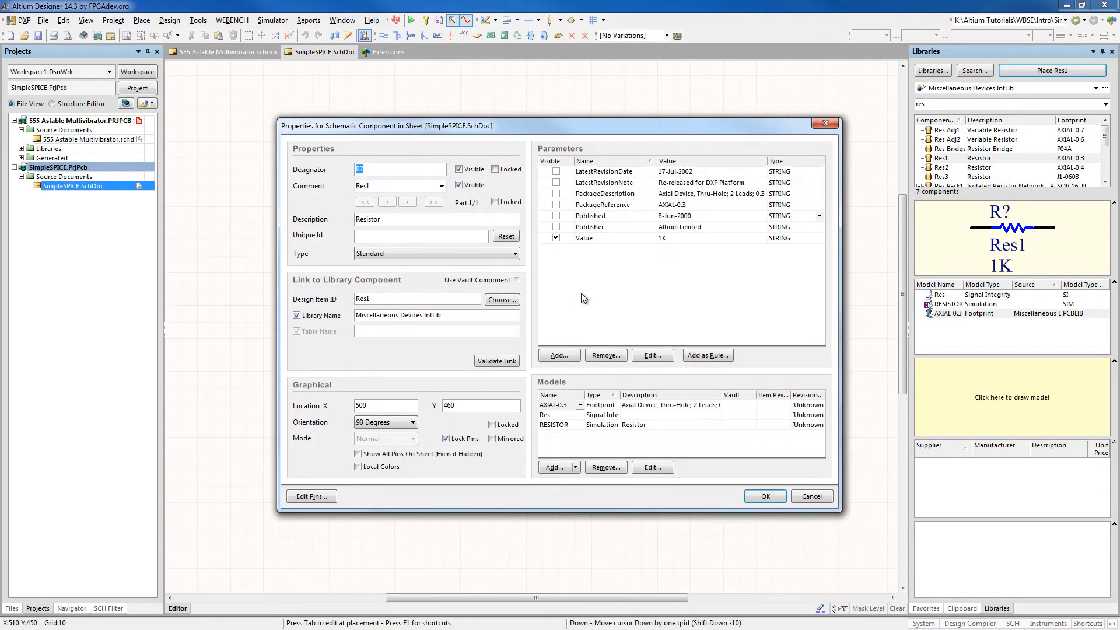
pyautogui.click(401, 170)
pyautogui.press('BackSpace')
pyautogui.write('1')
pyautogui.click(765, 497)
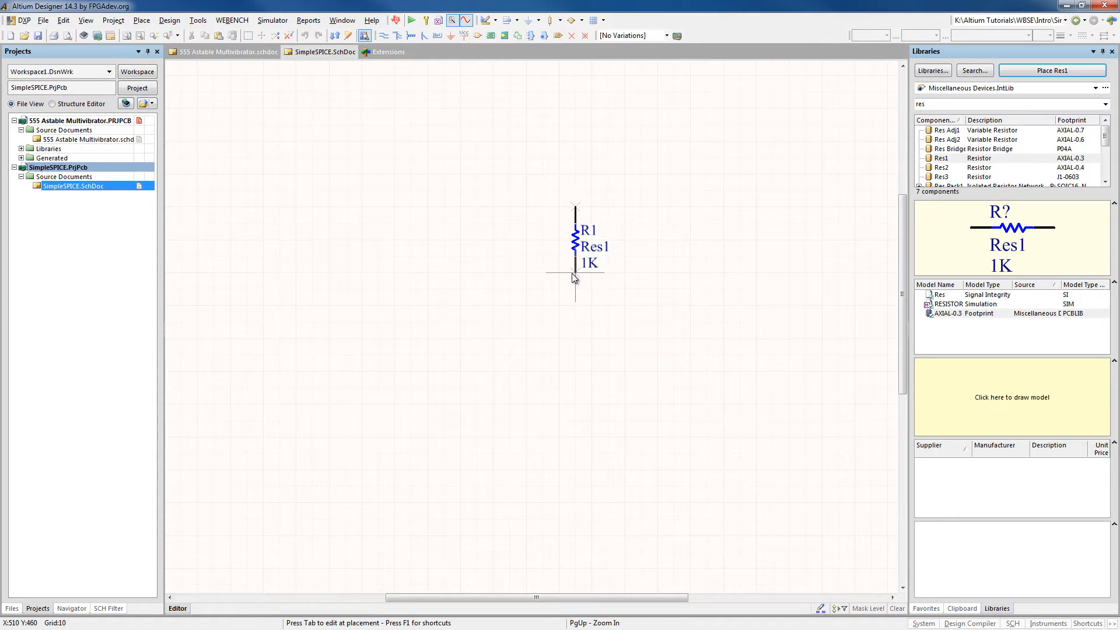
pyautogui.click(572, 273)
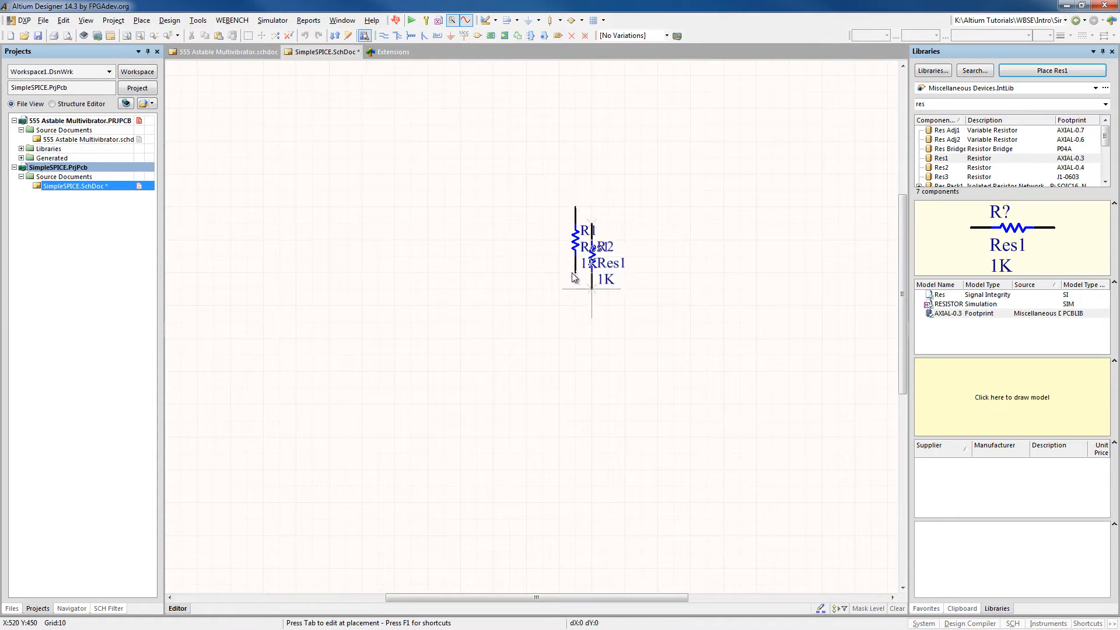
pyautogui.press('Home')
pyautogui.click(576, 374)
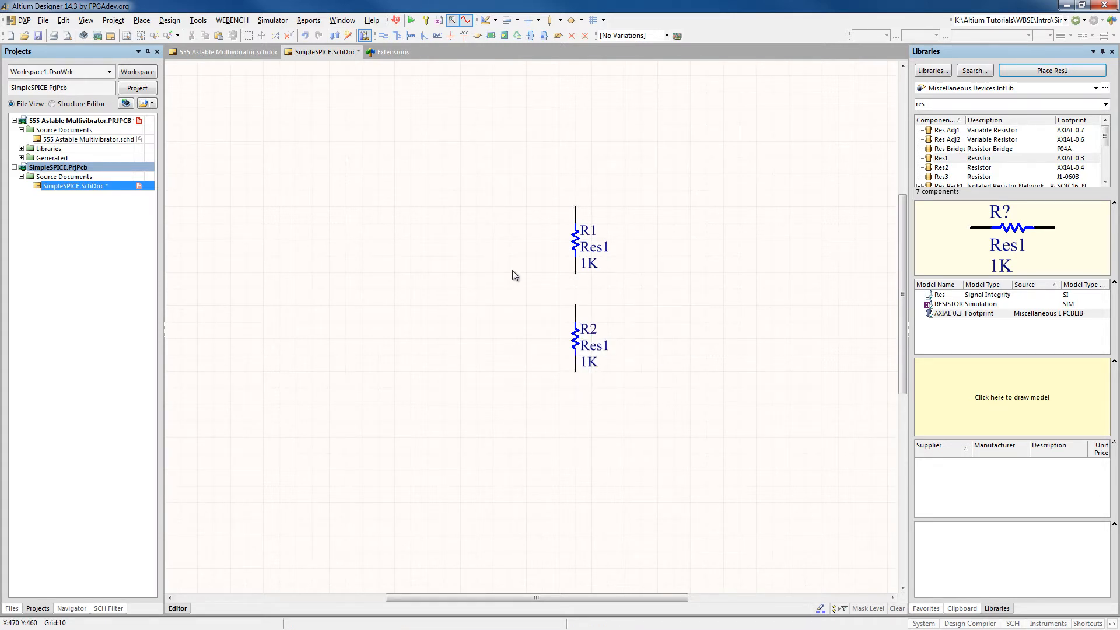
# Examine resistor R1's attached simulation model, including its model kind and value parameter, without changing anything.
pyautogui.doubleClick(579, 247)
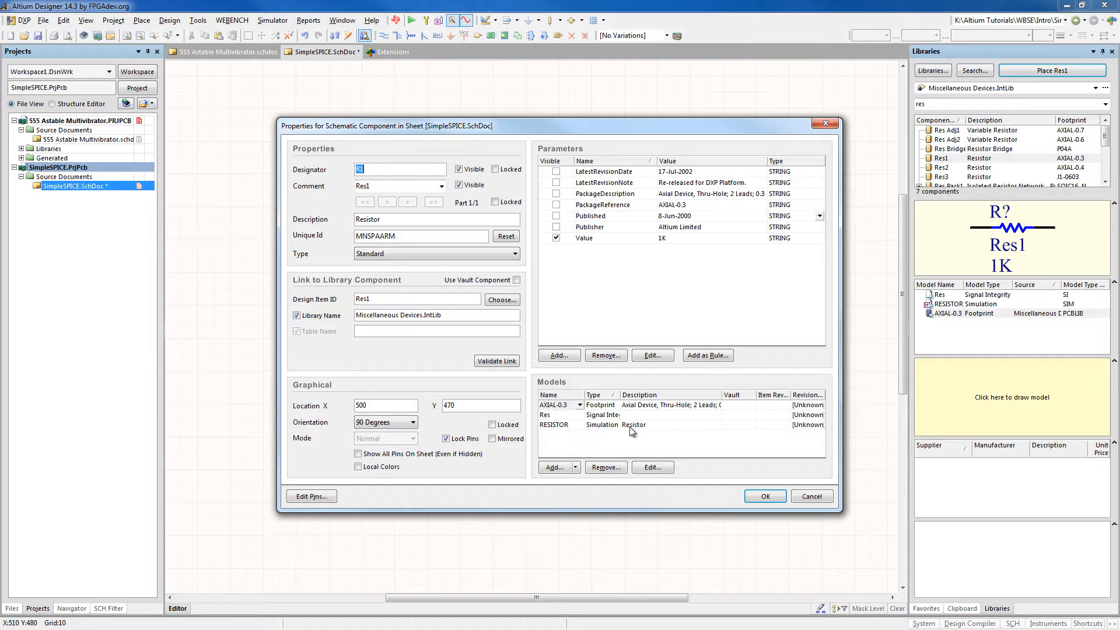
pyautogui.click(576, 467)
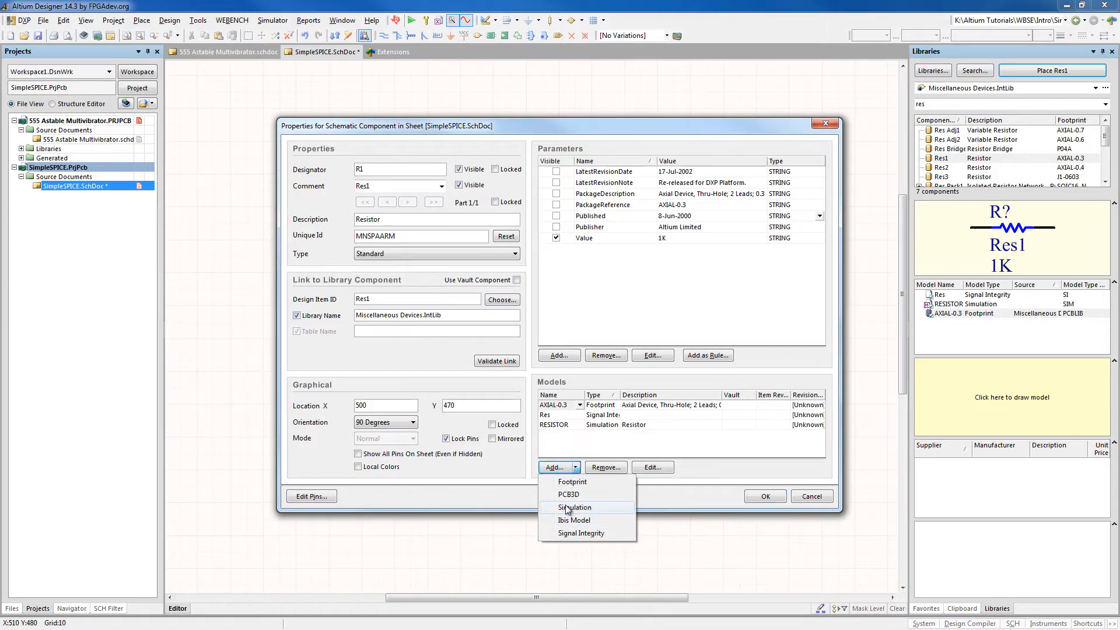
pyautogui.click(636, 440)
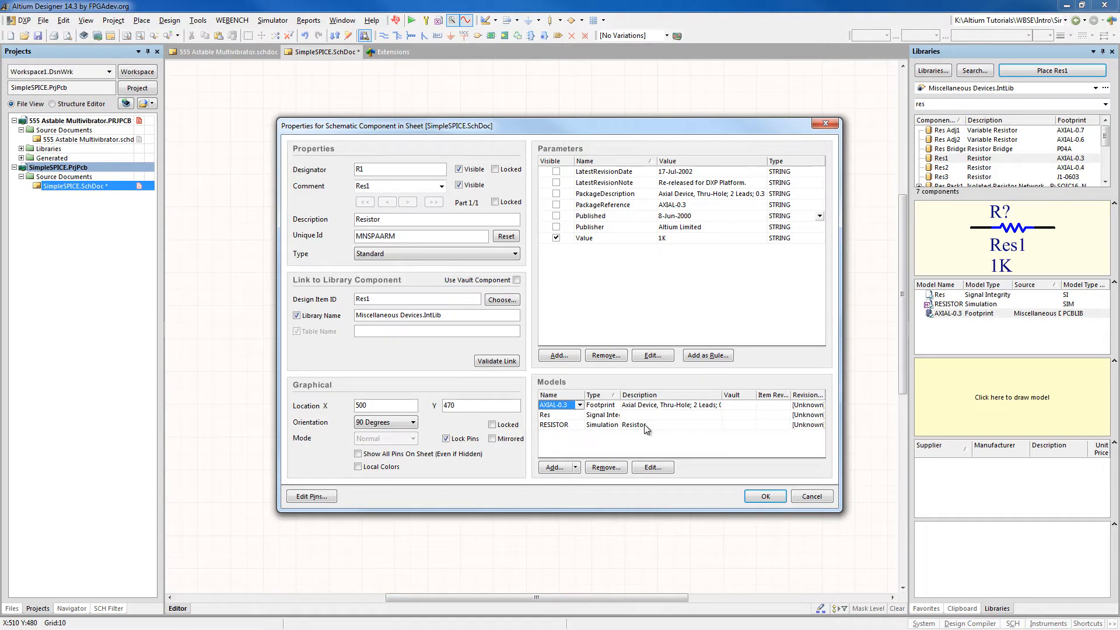
pyautogui.click(645, 424)
pyautogui.click(642, 467)
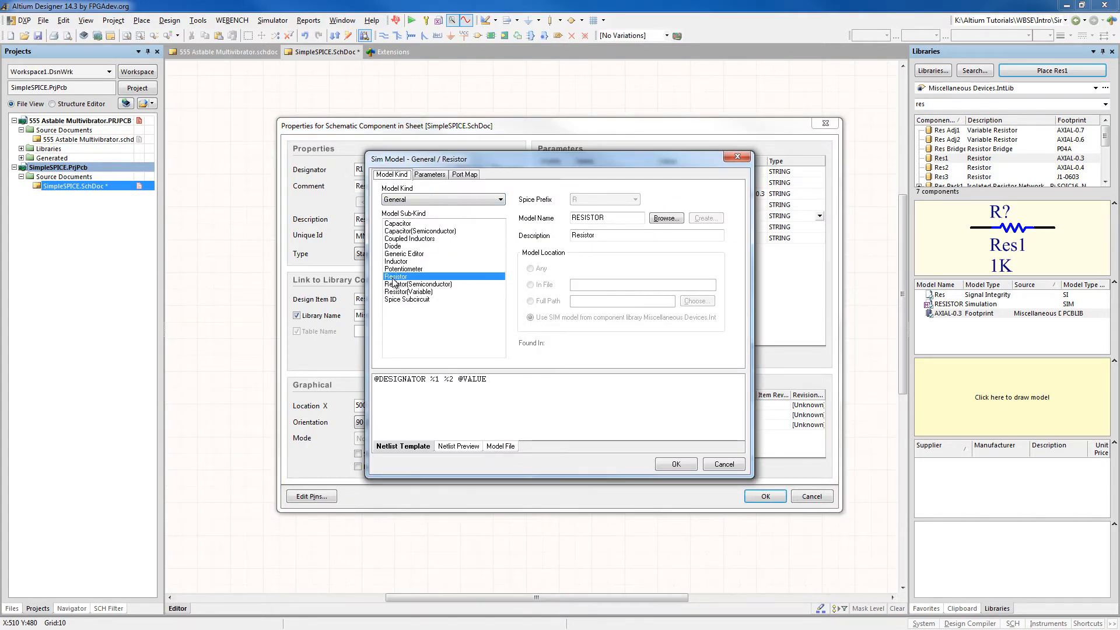
pyautogui.click(427, 175)
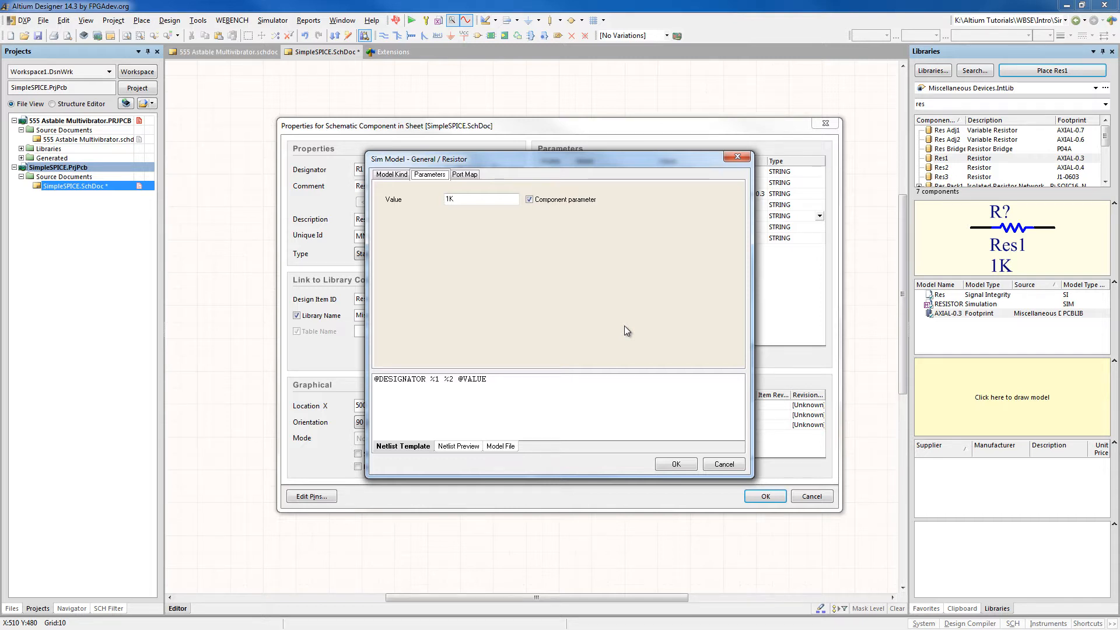
pyautogui.click(724, 465)
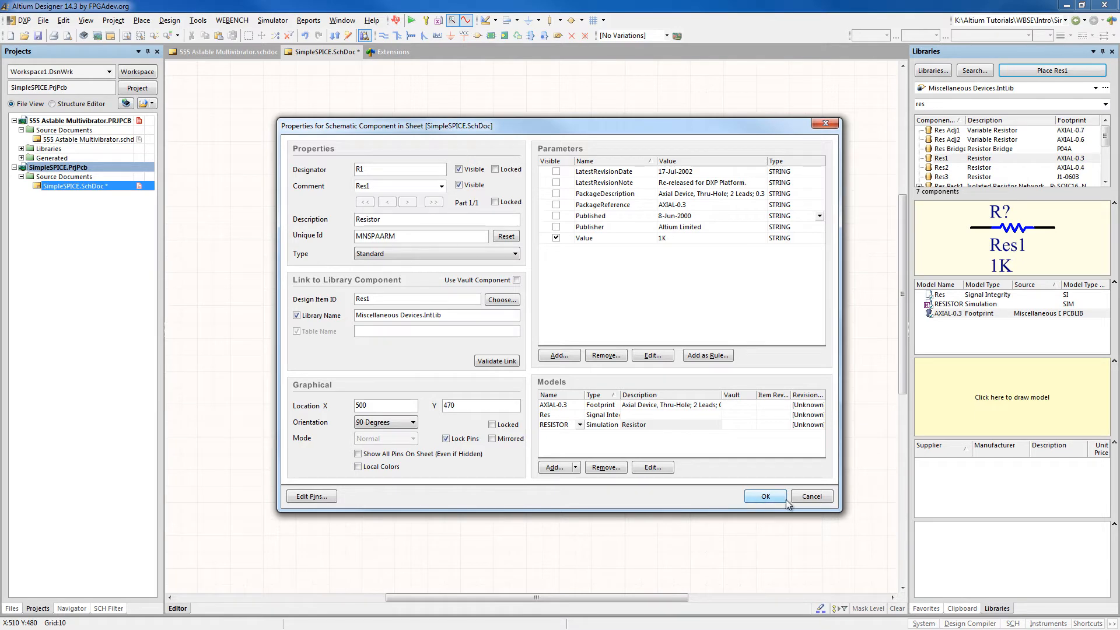
pyautogui.click(804, 496)
# Leave resistor R1's properties and start installing a library from a file through the installed libraries list.
pyautogui.click(708, 290)
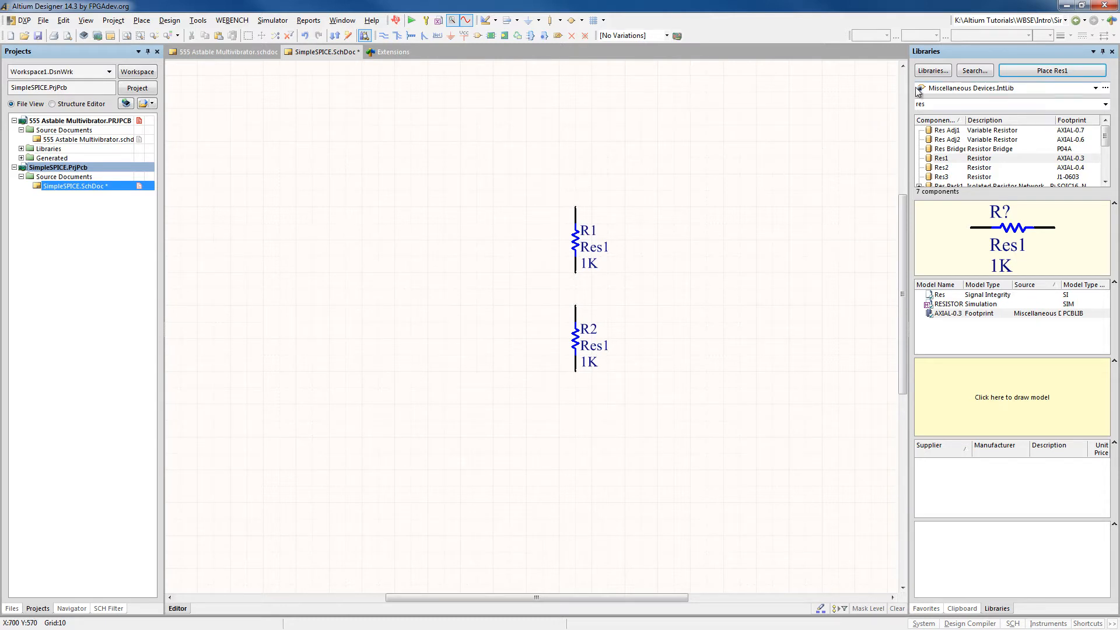
pyautogui.click(934, 70)
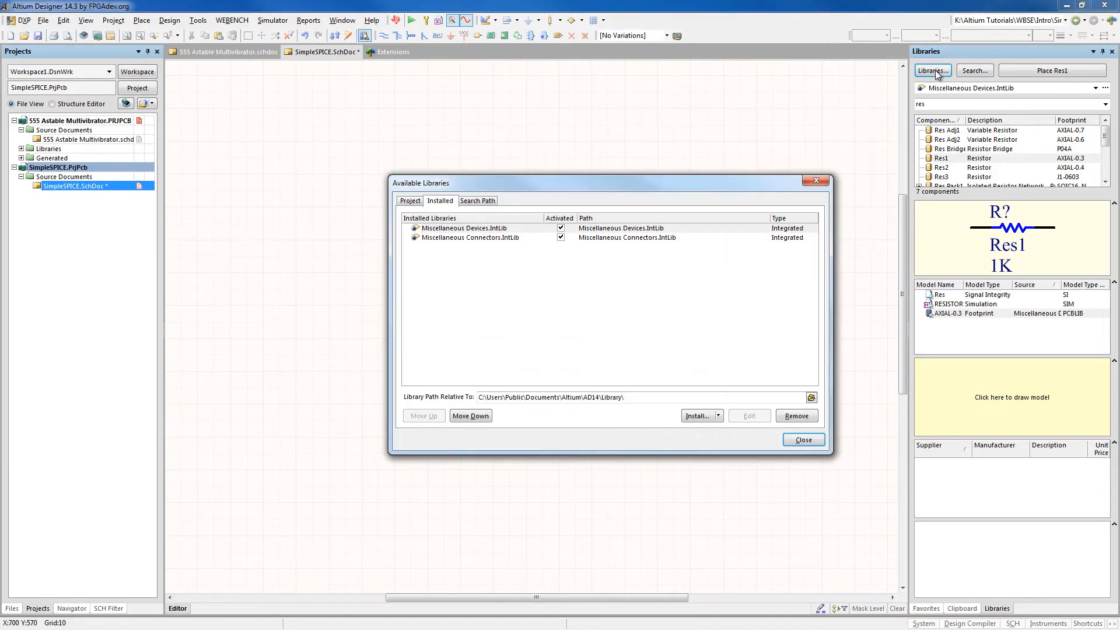
pyautogui.click(540, 292)
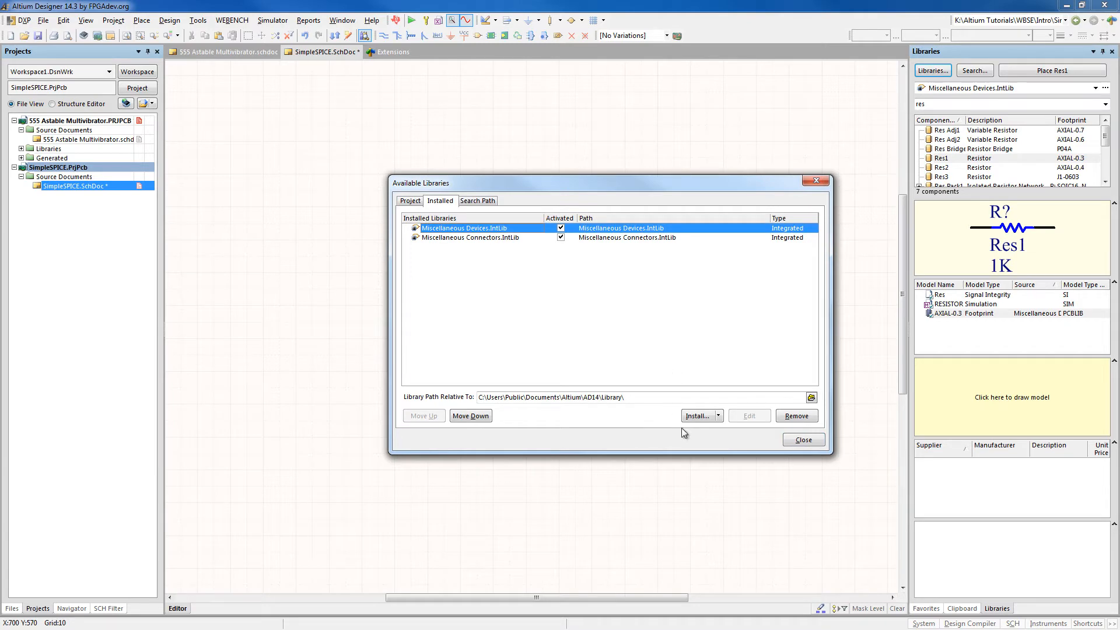
pyautogui.click(698, 417)
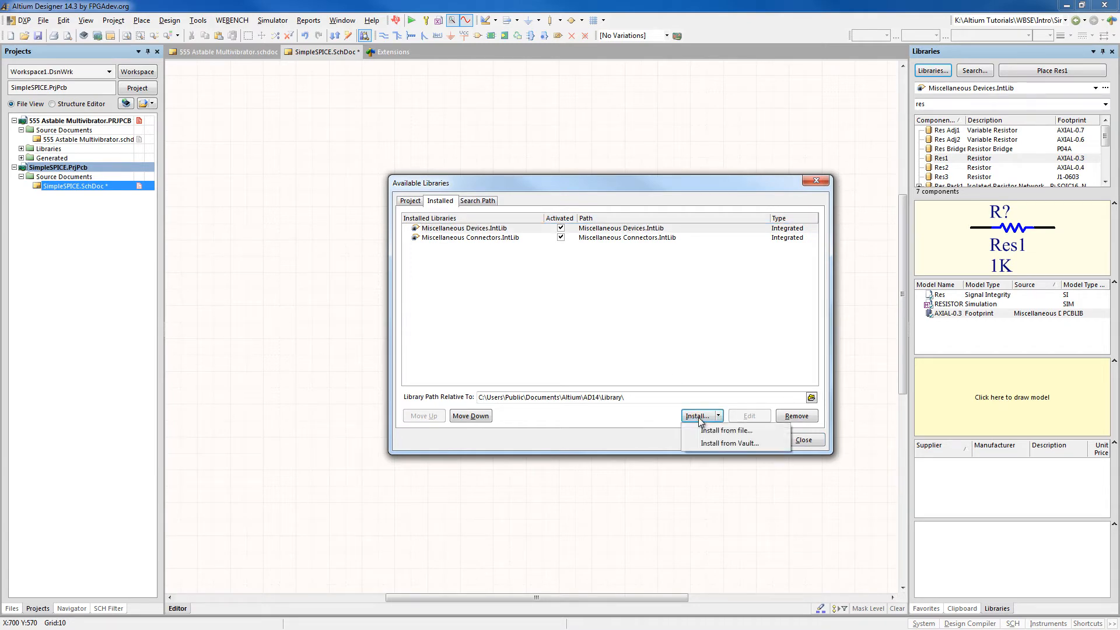
pyautogui.click(717, 432)
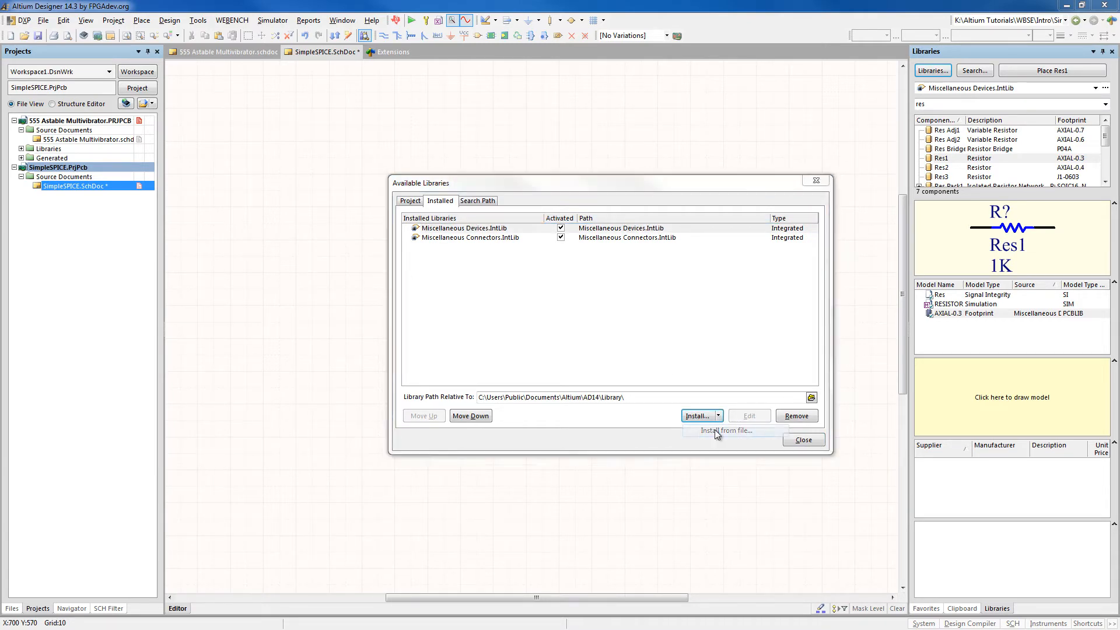
pyautogui.moveTo(605, 177); pyautogui.dragTo(480, 113)
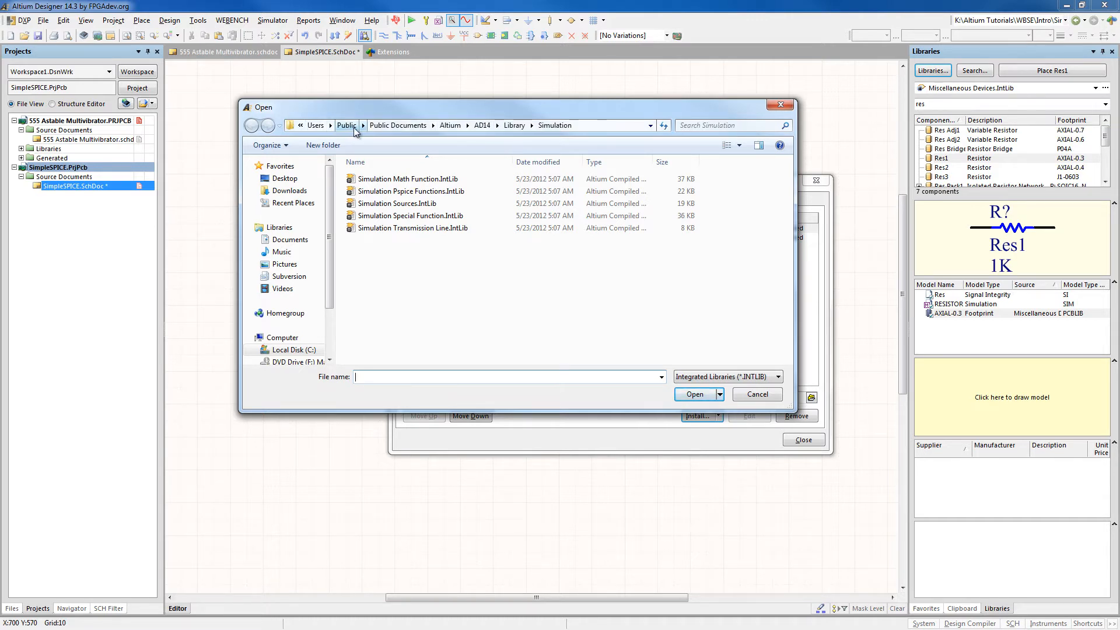
# Browse the Examples, Templates and Library folders inside AD14, finishing in the Library folder's Simulation subfolder.
pyautogui.click(482, 125)
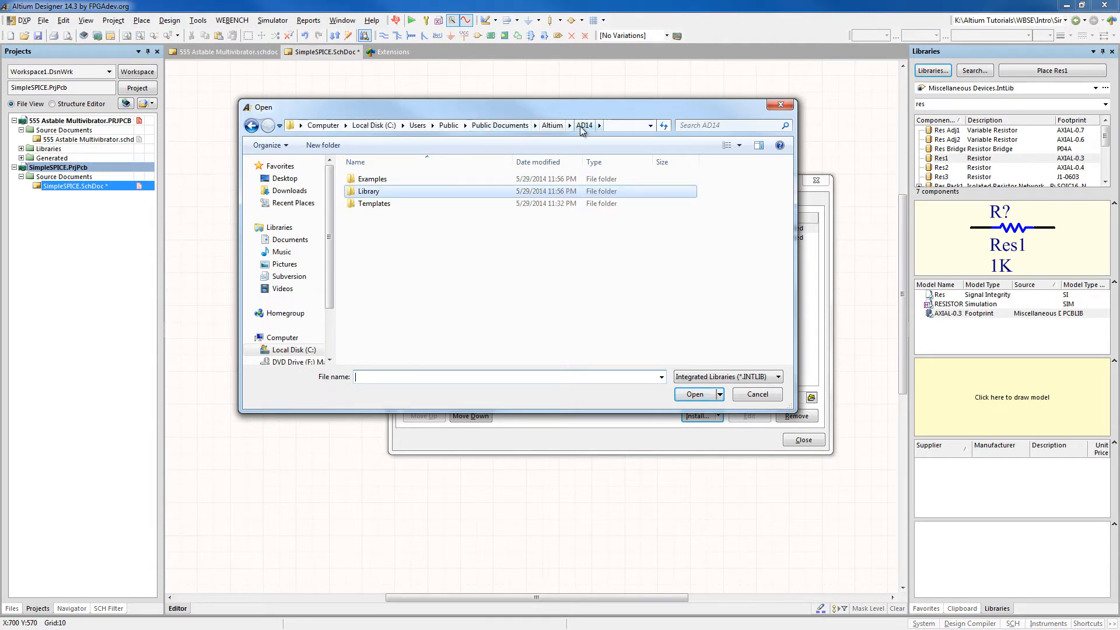
pyautogui.click(381, 182)
pyautogui.doubleClick(381, 181)
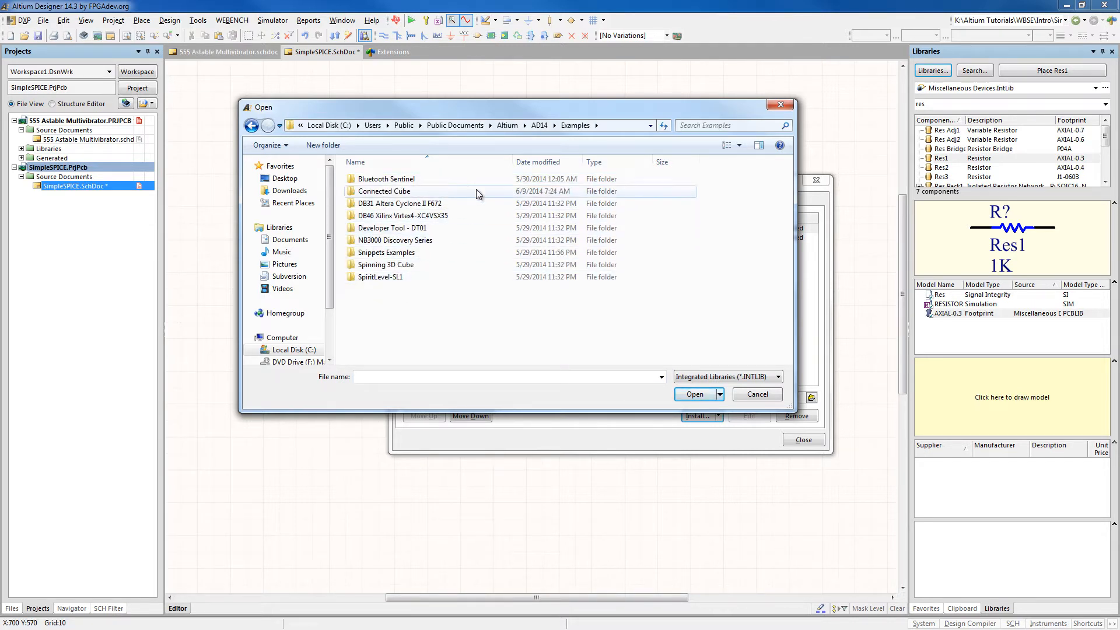
pyautogui.click(539, 125)
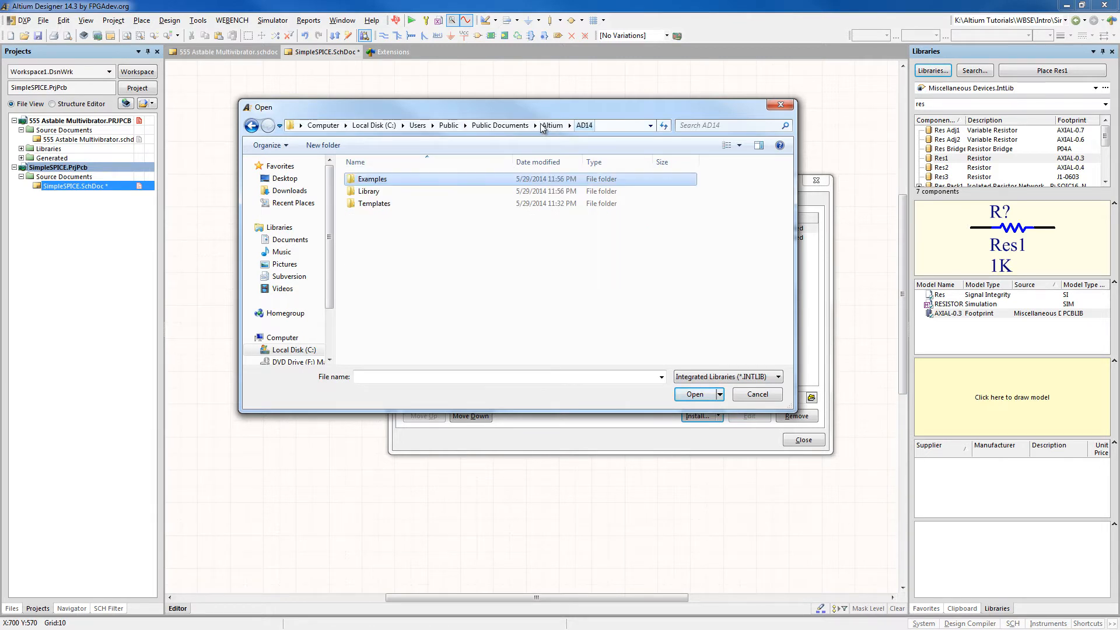
pyautogui.doubleClick(374, 205)
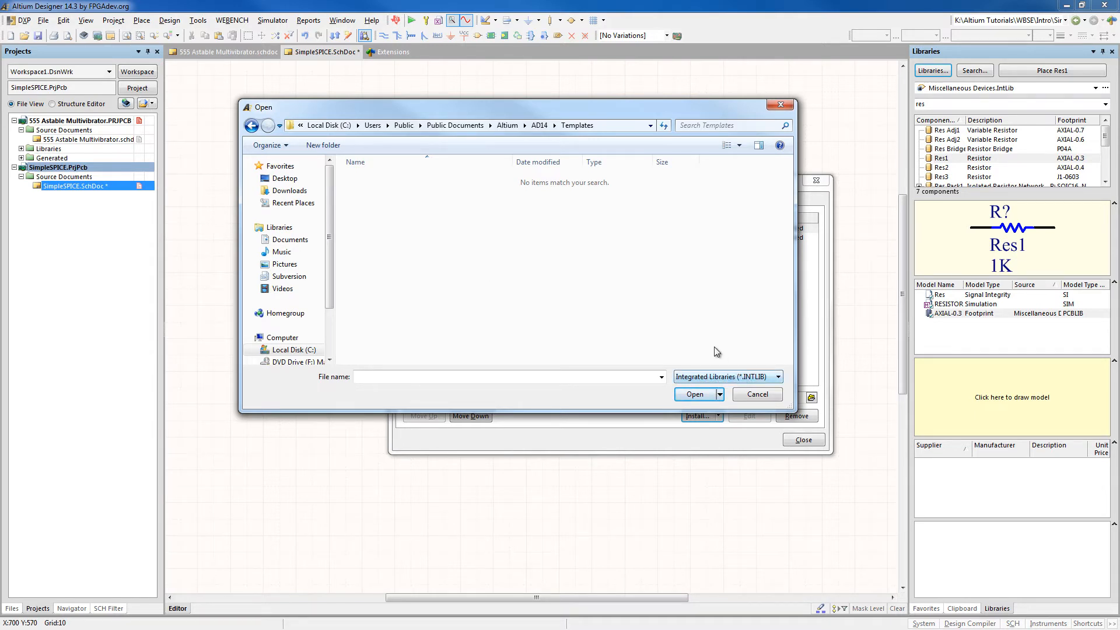
pyautogui.click(540, 125)
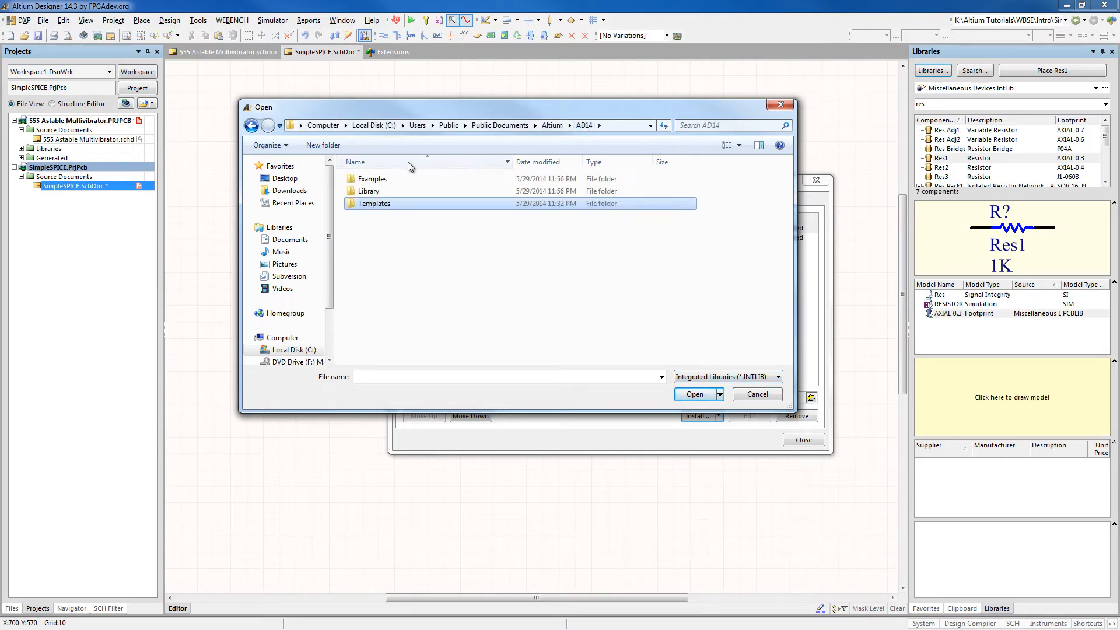
pyautogui.doubleClick(369, 191)
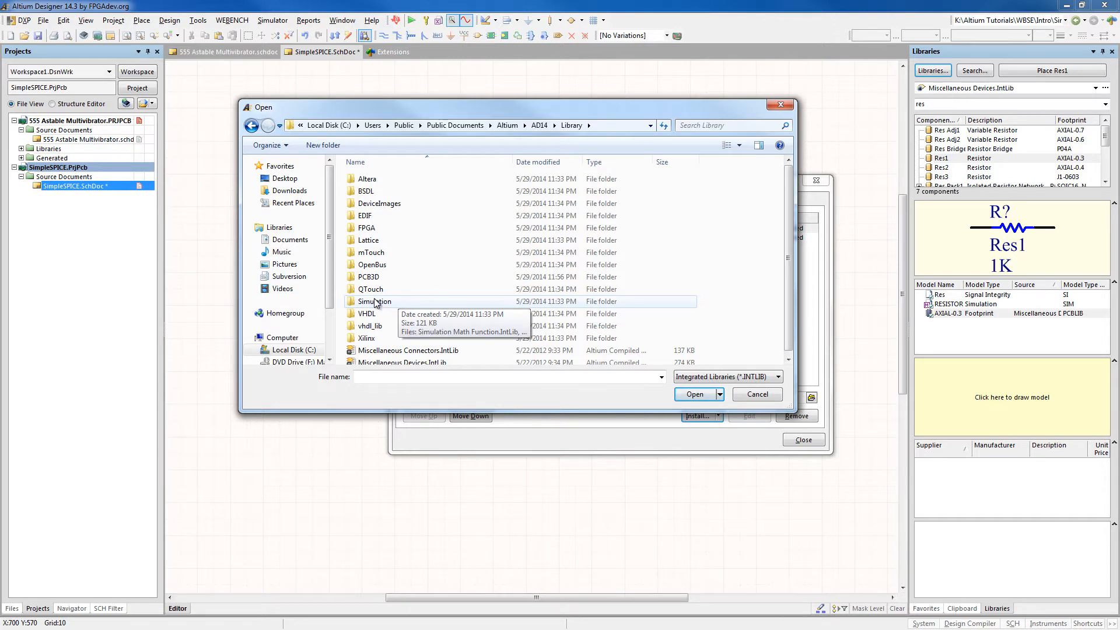
pyautogui.doubleClick(374, 302)
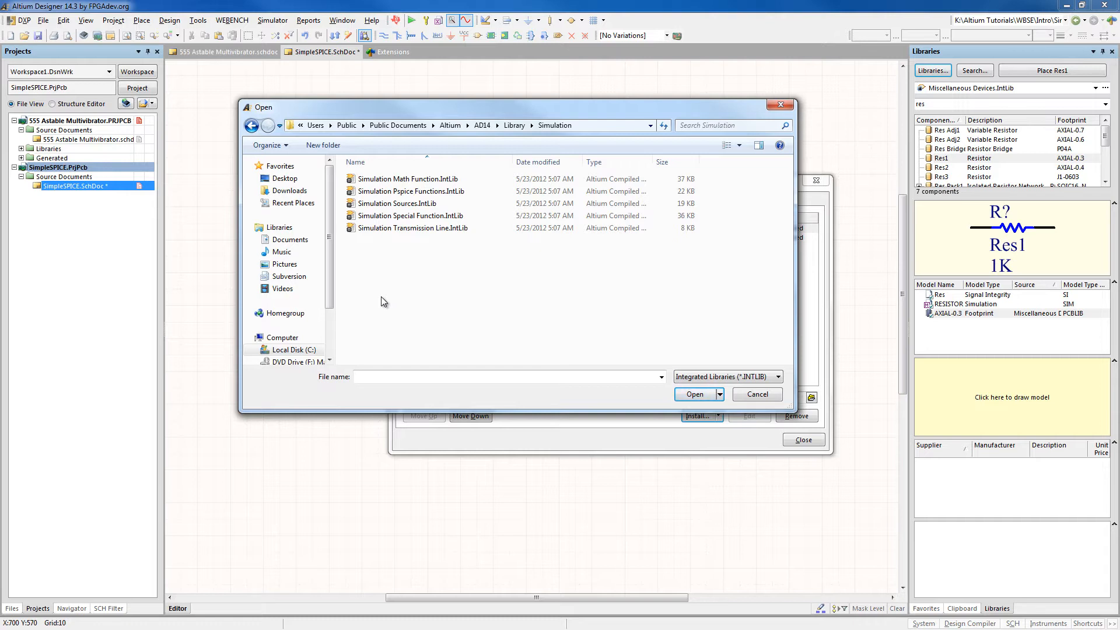
# Install the Simulation Sources.IntLib library and check the project and installed library lists.
pyautogui.click(385, 203)
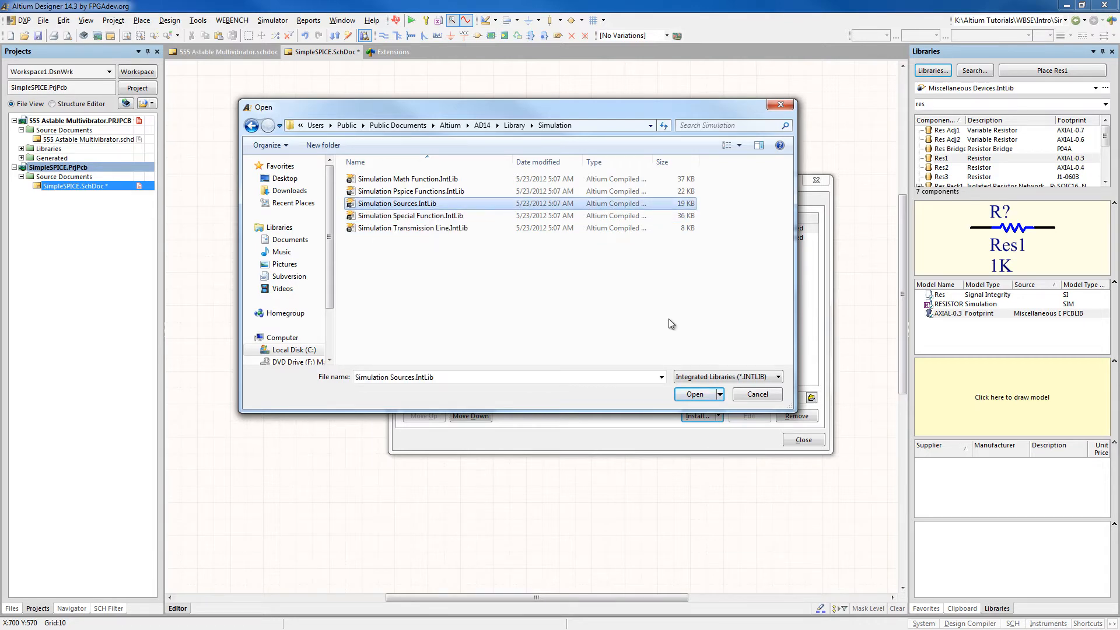
pyautogui.click(694, 393)
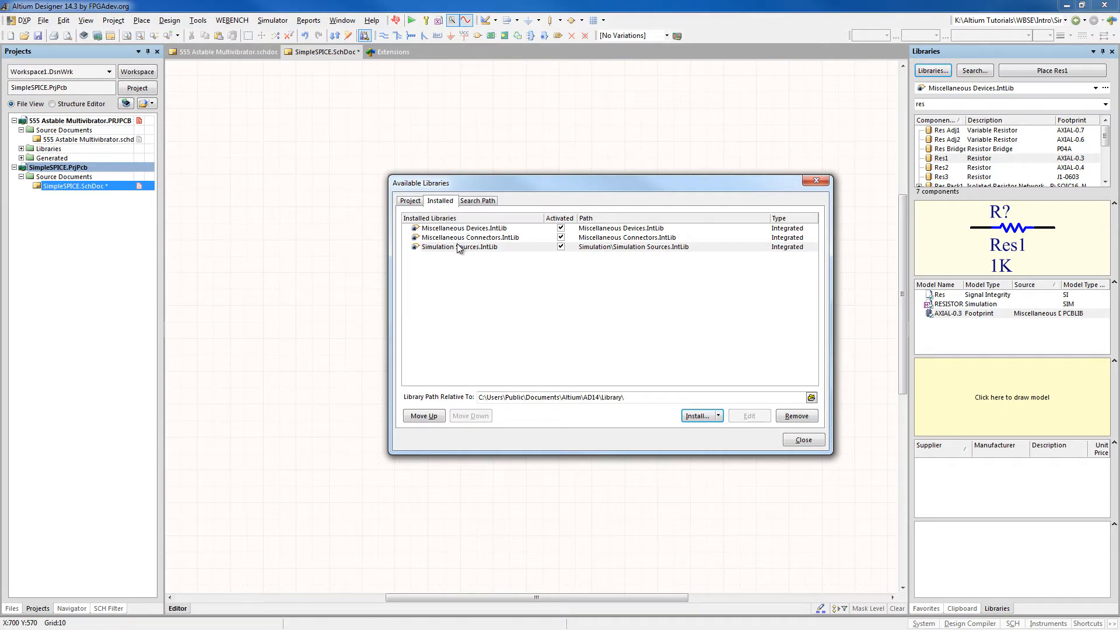
pyautogui.click(410, 201)
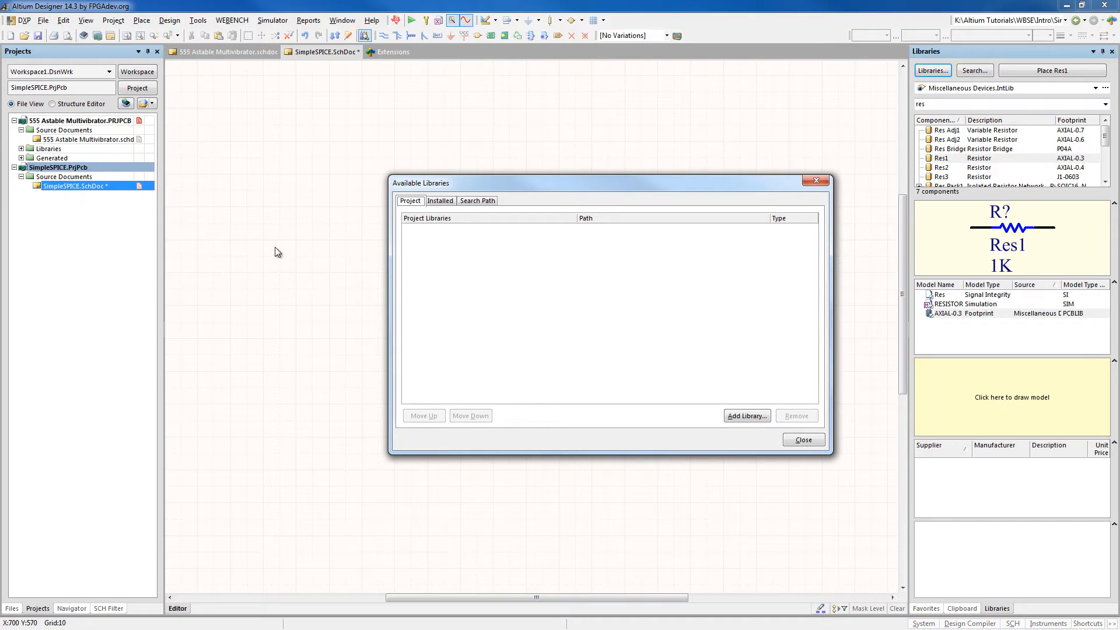
pyautogui.click(441, 202)
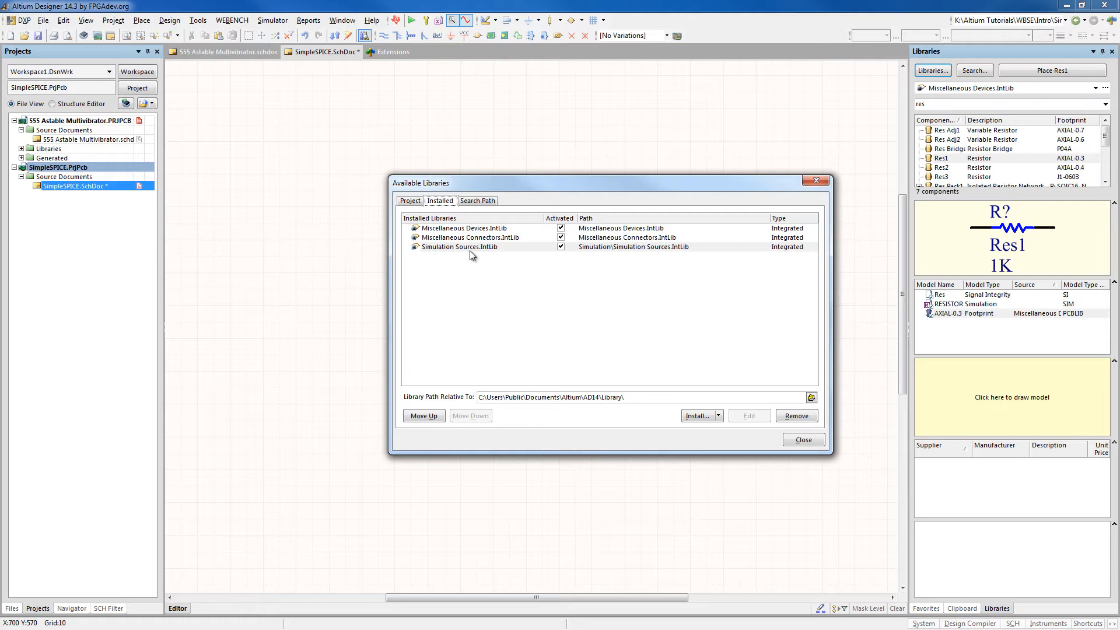
pyautogui.click(808, 447)
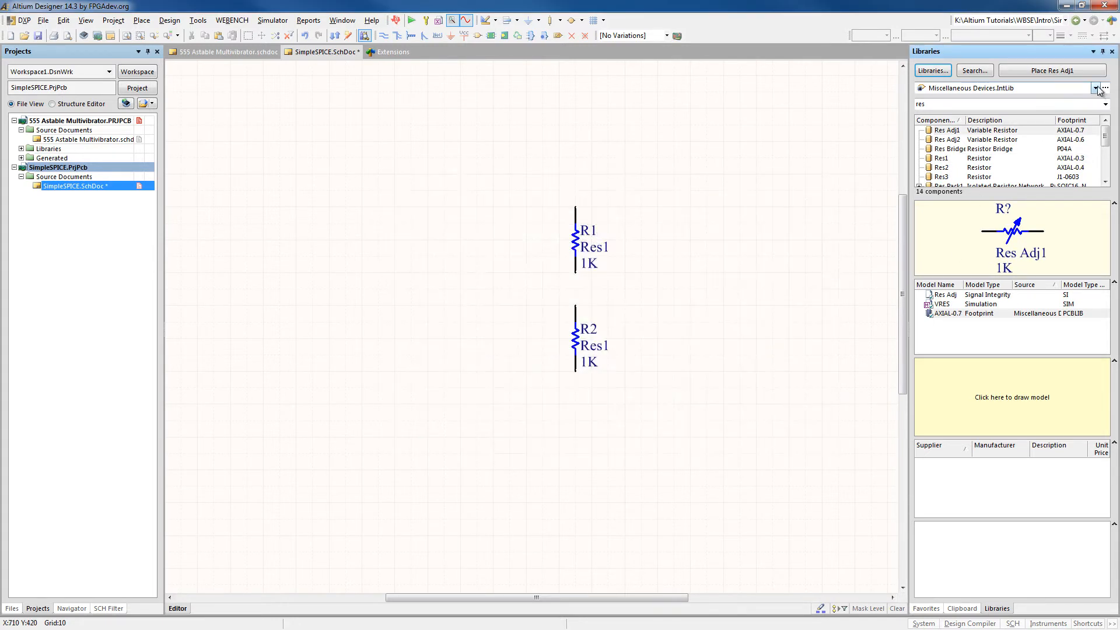
# Switch to the Simulation Sources library, filter its components by "v", and select the VSRC voltage source.
pyautogui.click(1097, 89)
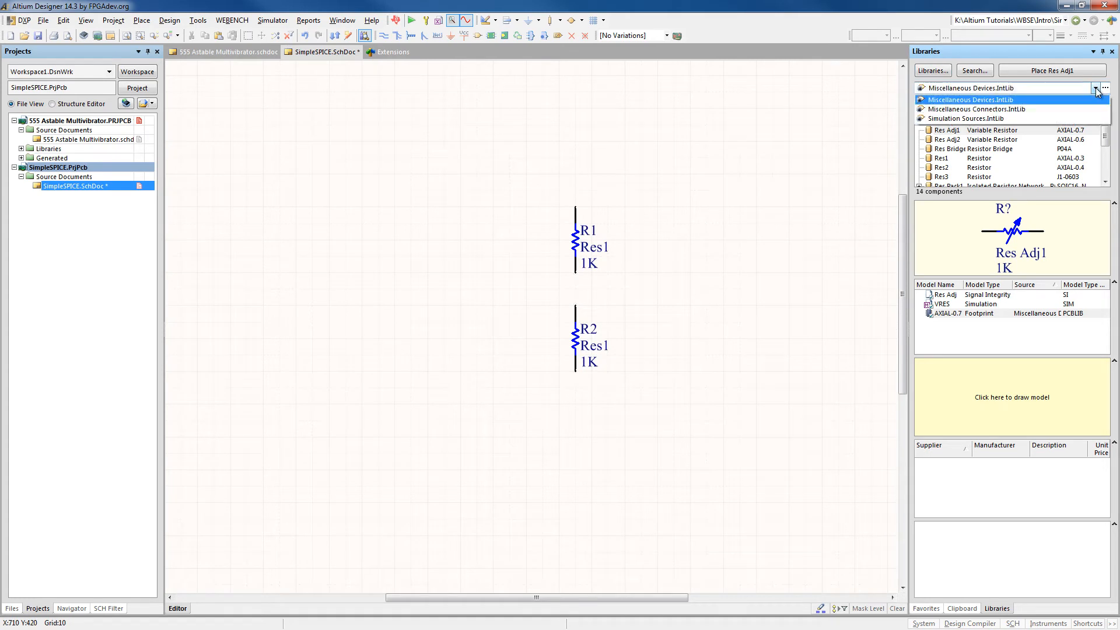
pyautogui.click(995, 119)
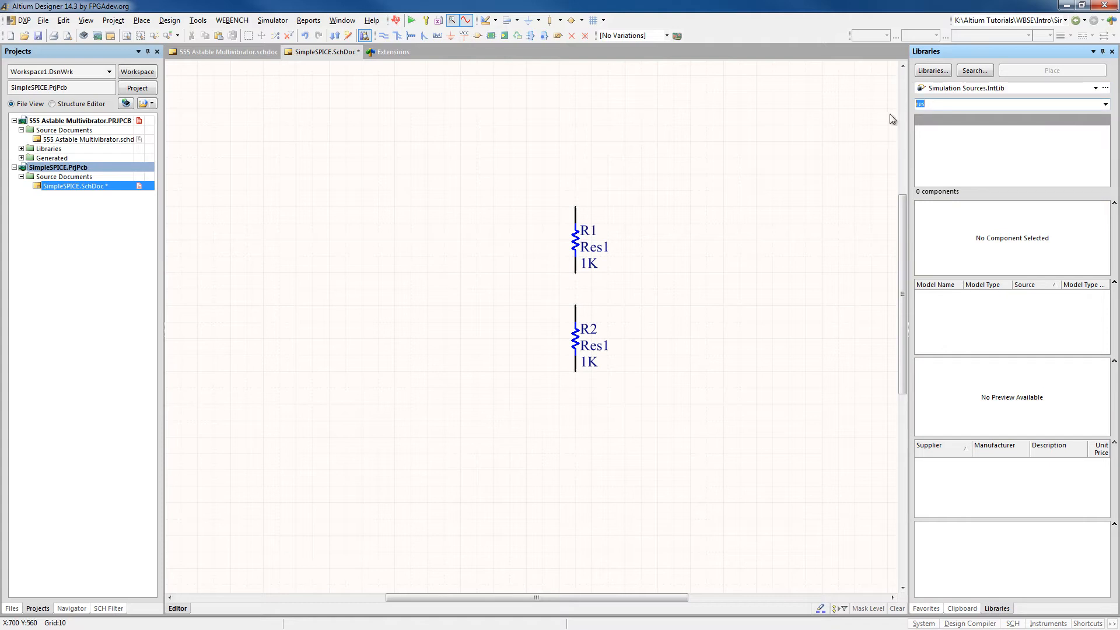
pyautogui.write('v')
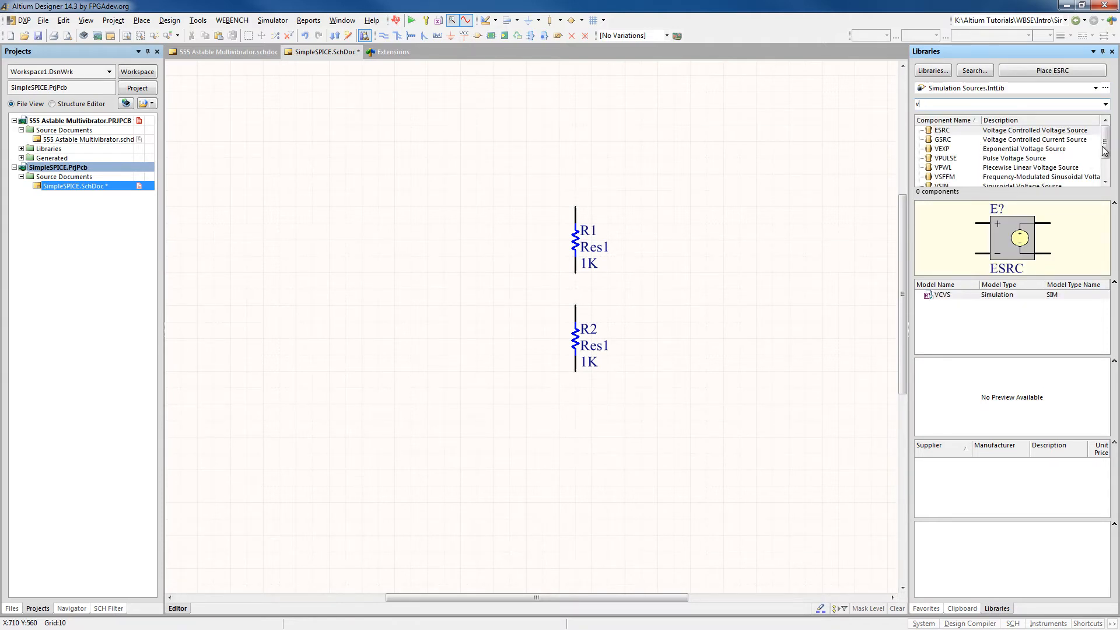
pyautogui.moveTo(1105, 147); pyautogui.dragTo(1104, 163)
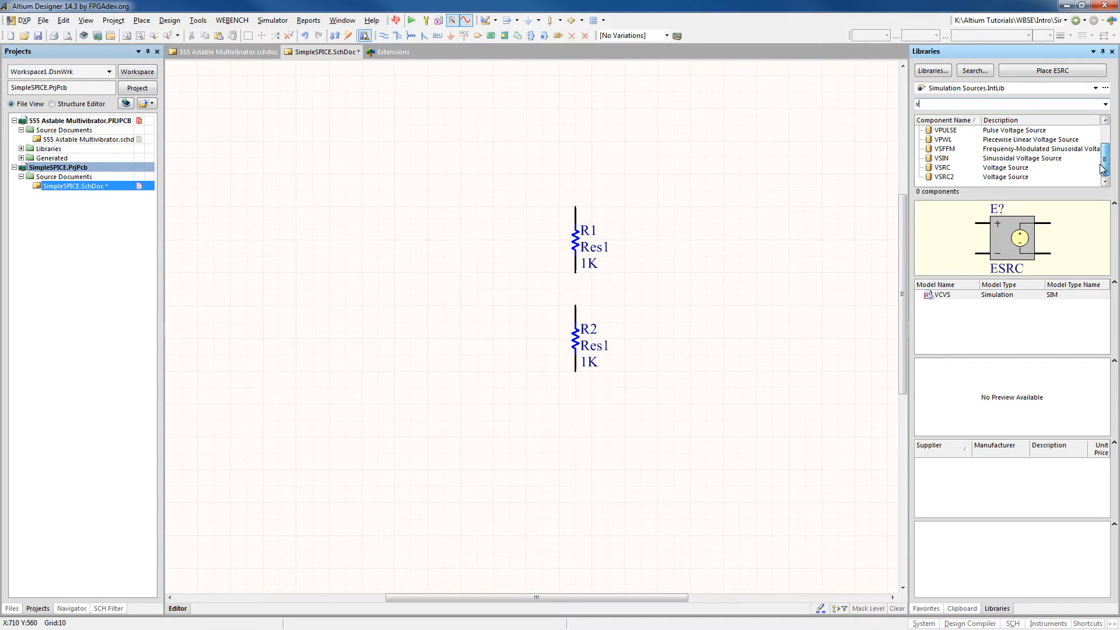
pyautogui.click(938, 170)
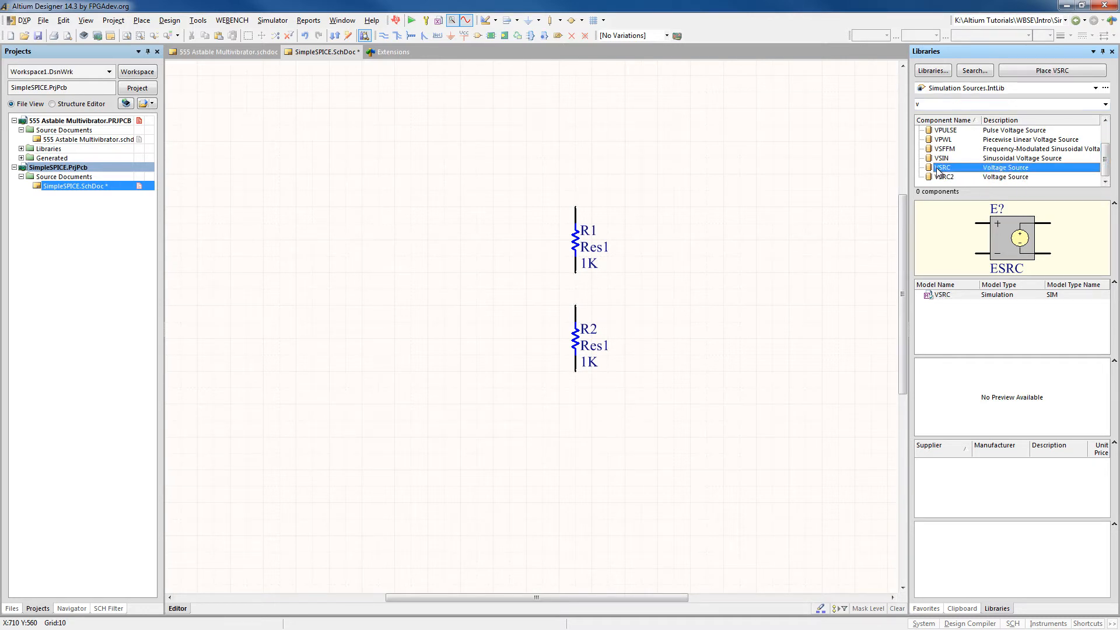
# Start placing the VSRC voltage source and set its designator to V1.
pyautogui.click(1032, 72)
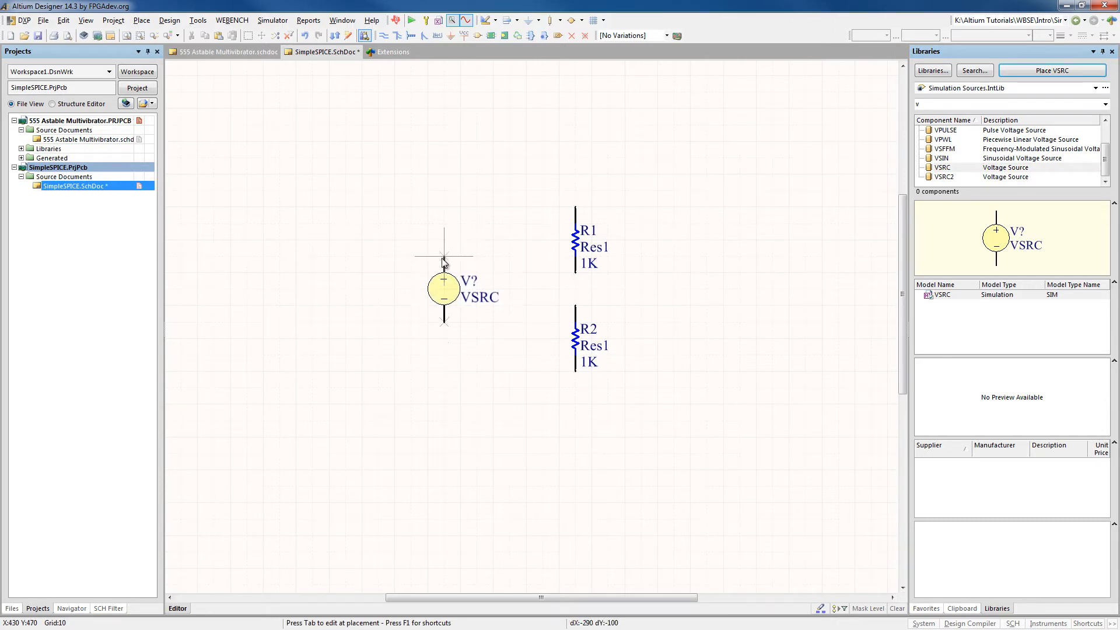
pyautogui.press('pagedown')
pyautogui.press('Tab')
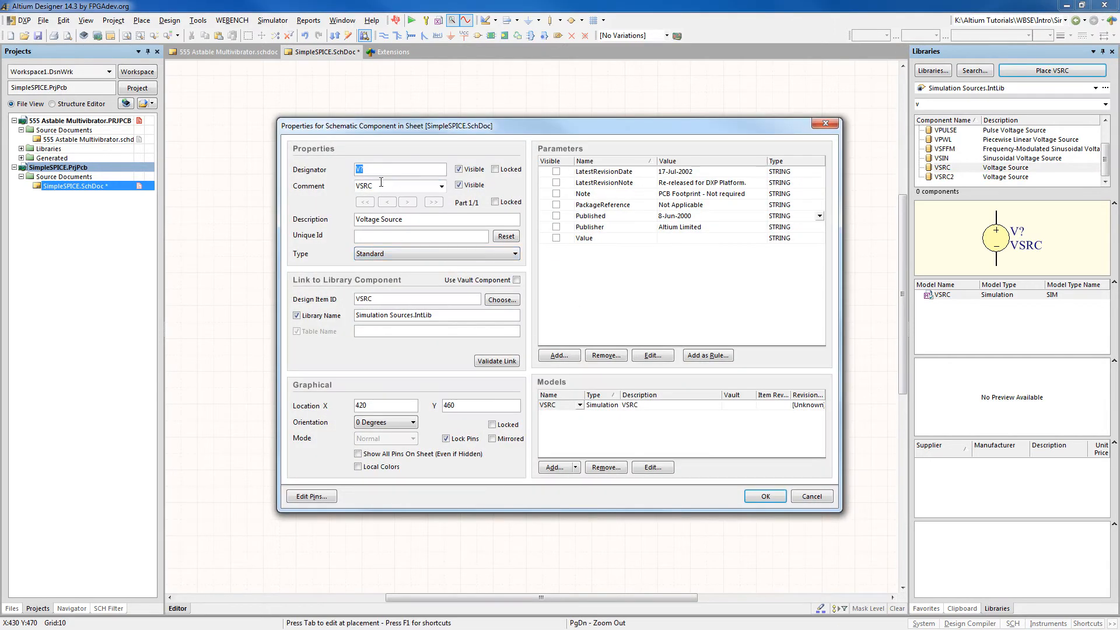
pyautogui.press('BackSpace')
# Set the value parameter of the voltage source's DC Source simulation model to 5Volts.
pyautogui.click(610, 405)
pyautogui.click(642, 468)
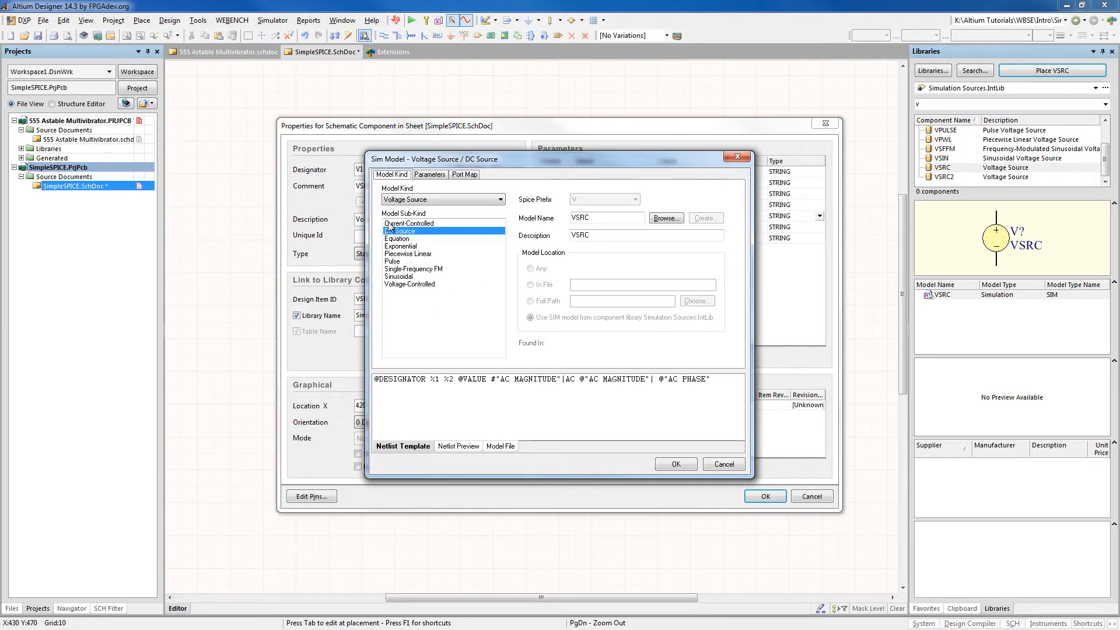
pyautogui.click(439, 177)
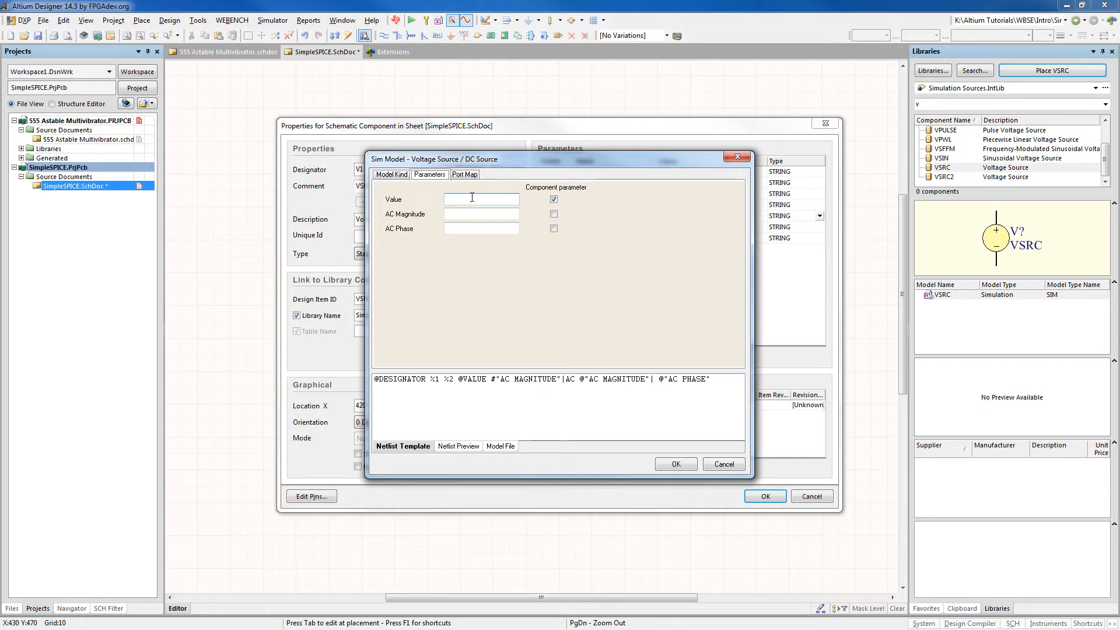
pyautogui.click(473, 198)
pyautogui.write('5Volts')
pyautogui.click(675, 464)
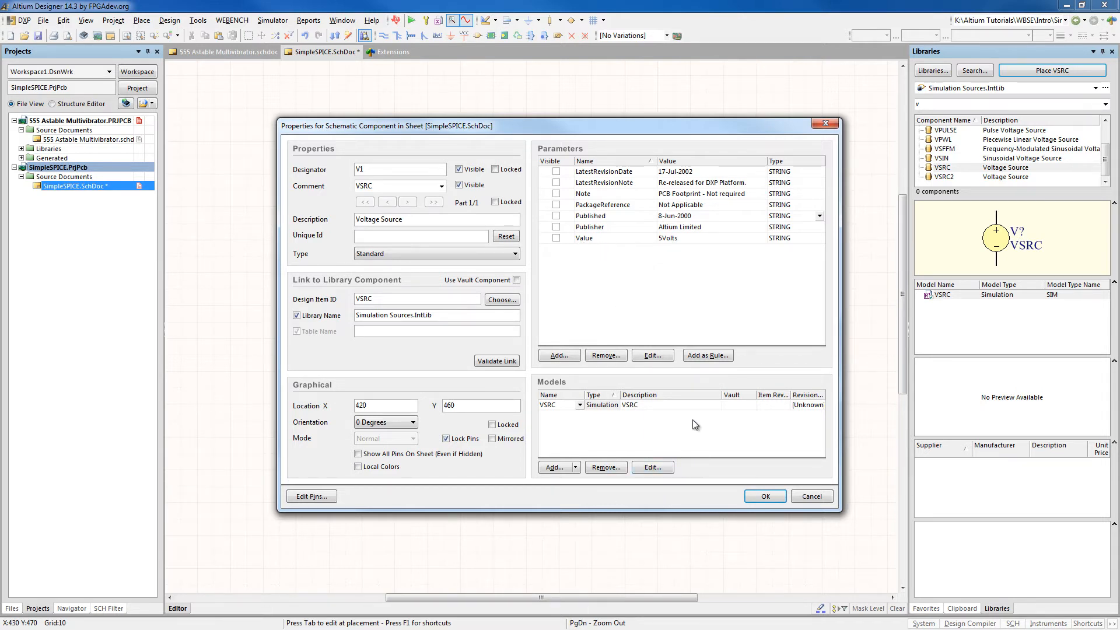
# Accept the source's properties and place V1 once, to the left of the two resistors in the schematic.
pyautogui.click(763, 496)
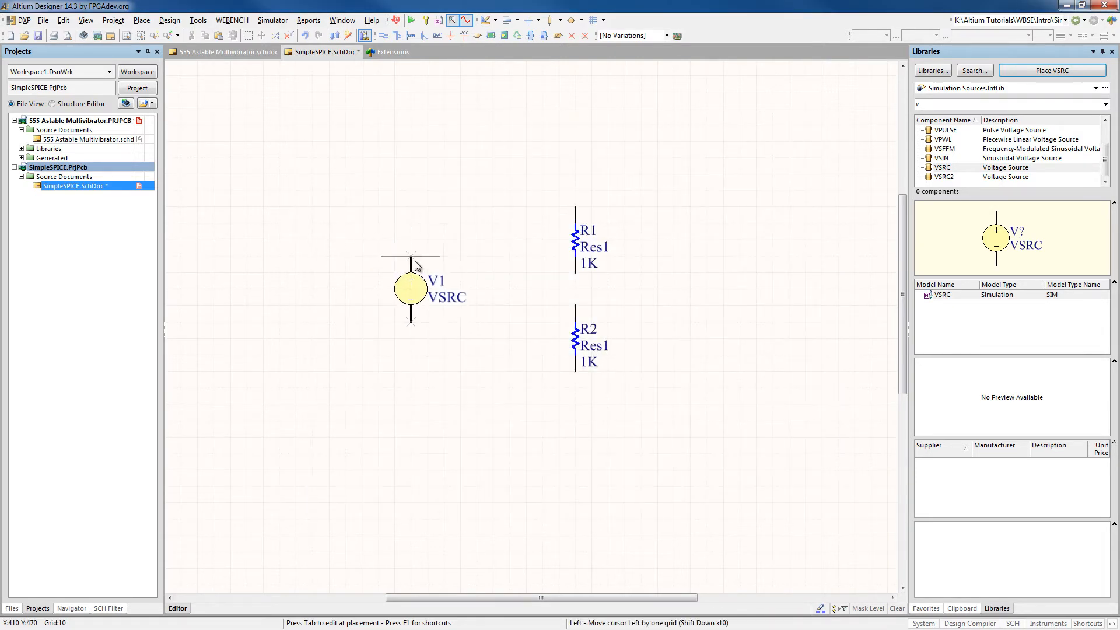
pyautogui.click(415, 261)
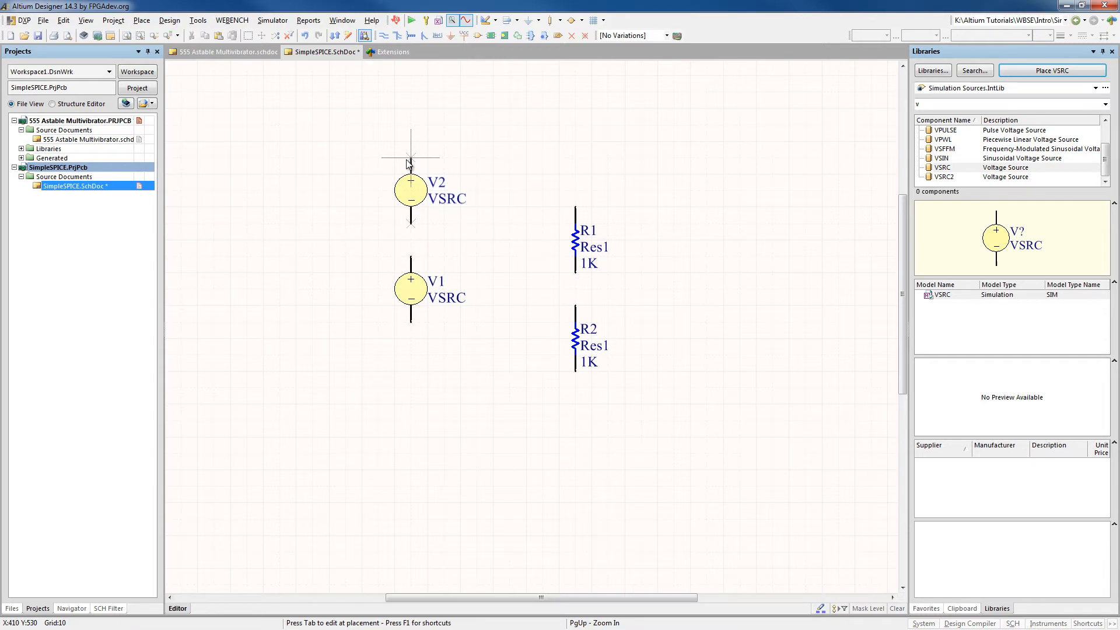
pyautogui.press('Escape')
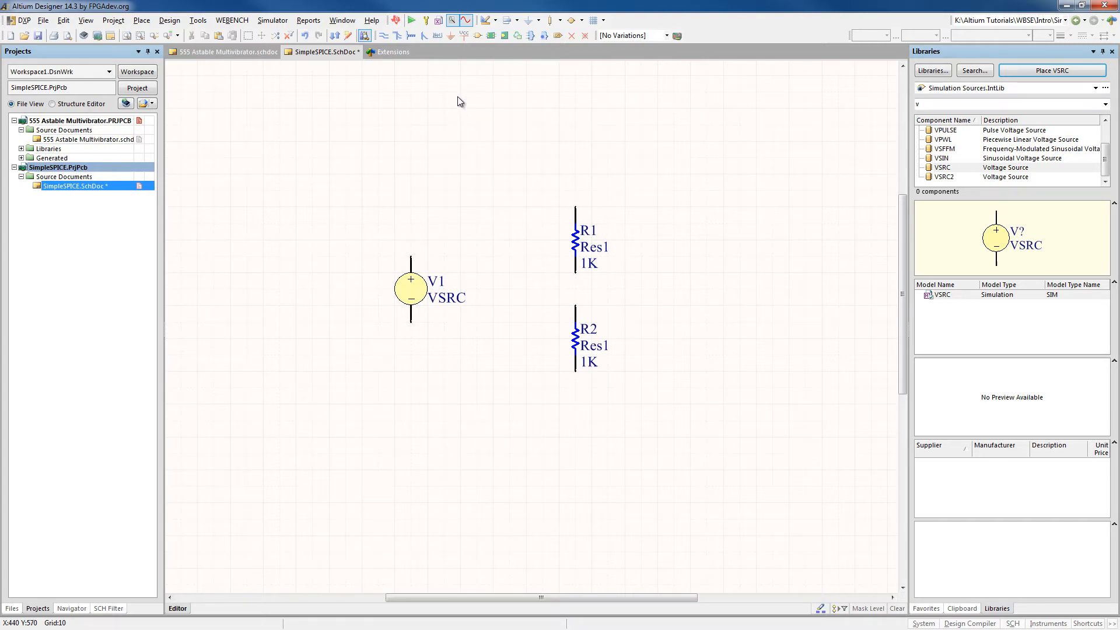
# Place a GND power port directly below voltage source V1, leaving a gap for wiring.
pyautogui.click(451, 35)
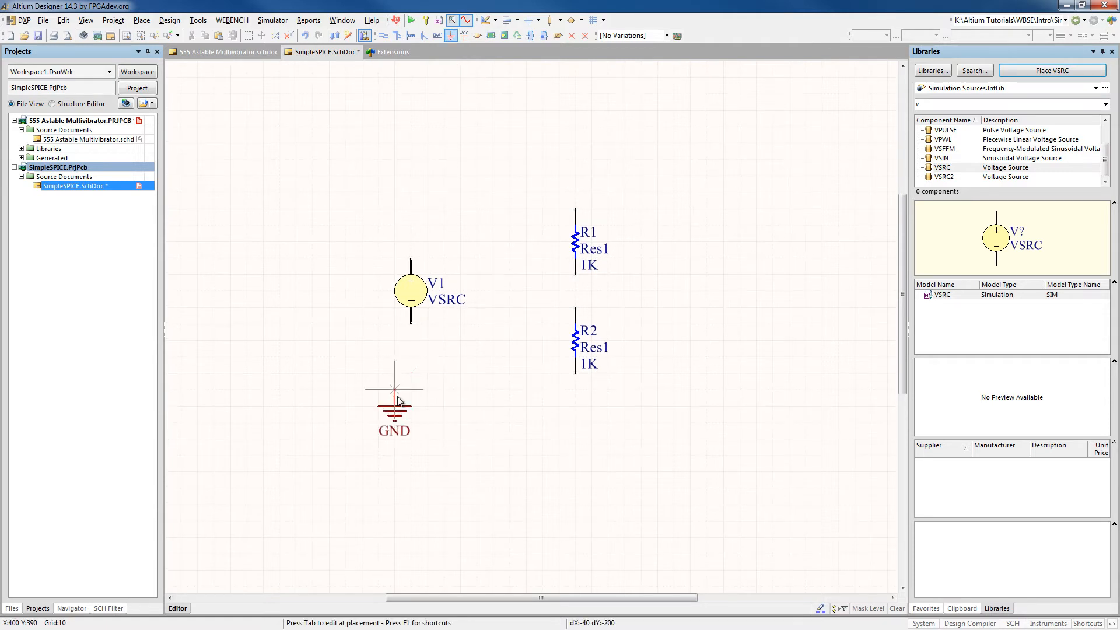
pyautogui.press('pagedown')
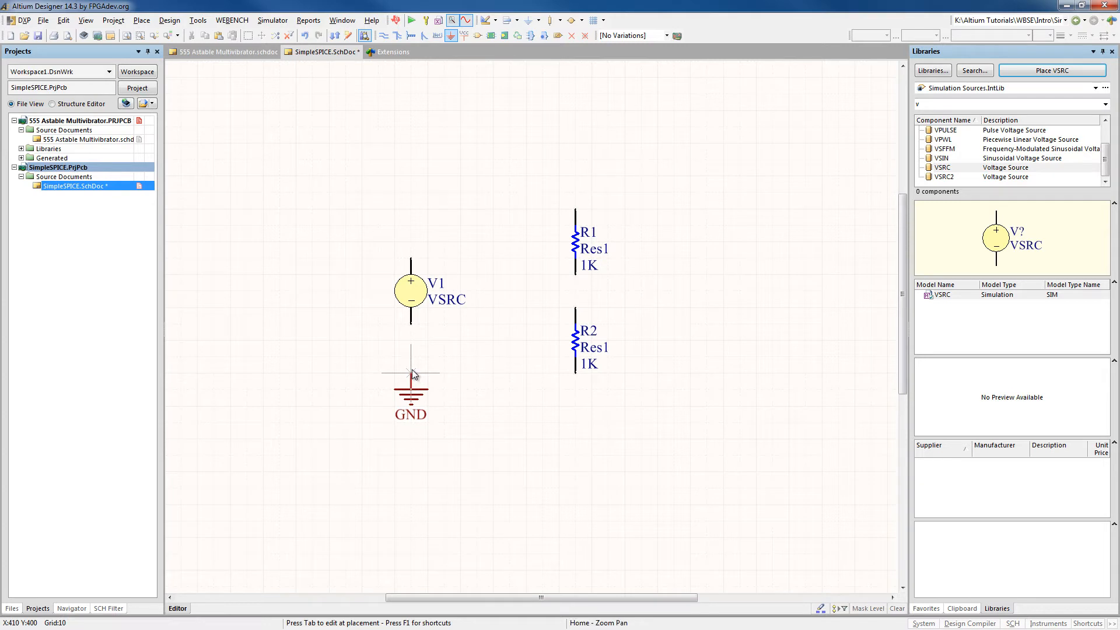
pyautogui.press('Left')
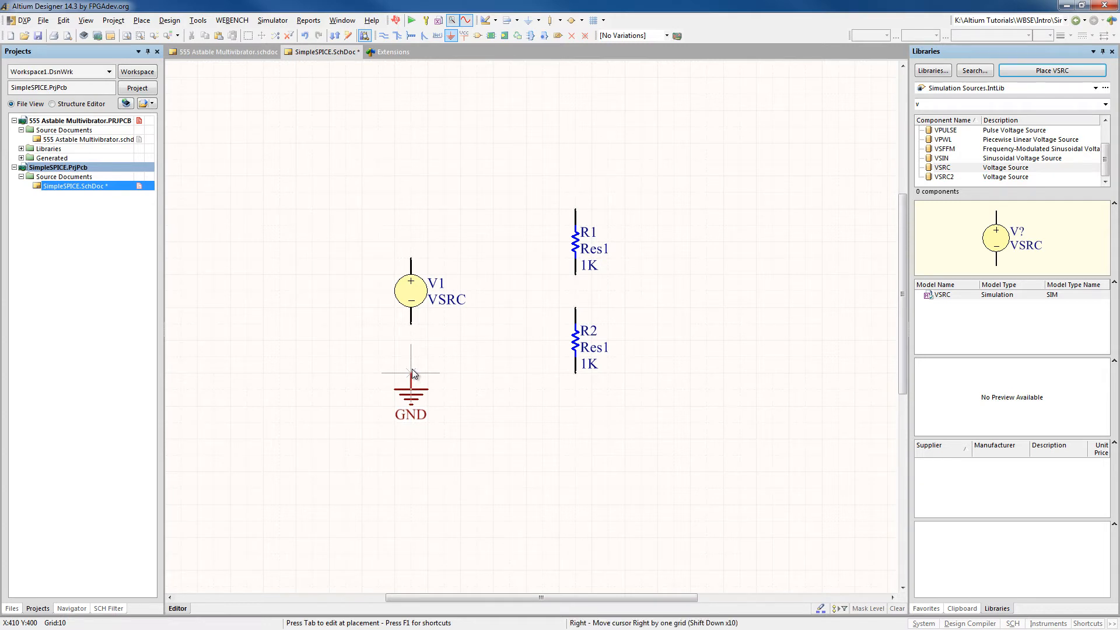
pyautogui.click(412, 373)
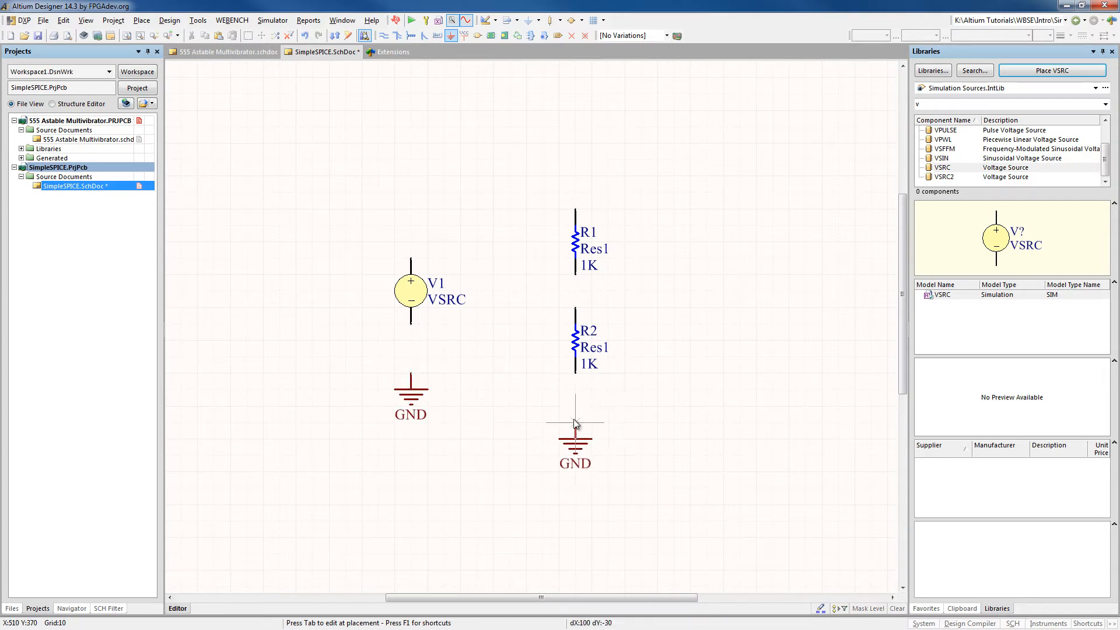
# Place a second GND power port directly below resistor R2, leaving a gap for wiring.
pyautogui.click(576, 421)
pyautogui.press('Escape')
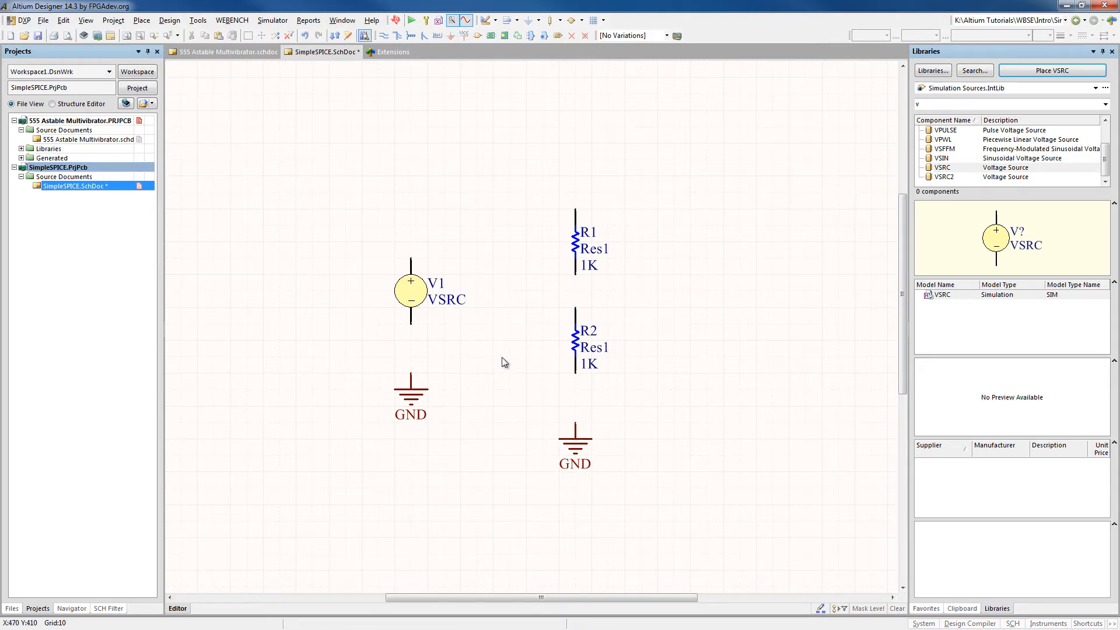
# Wire V1's negative pin to the GND port below it and its positive pin up and across to the top of R1.
pyautogui.press('p')
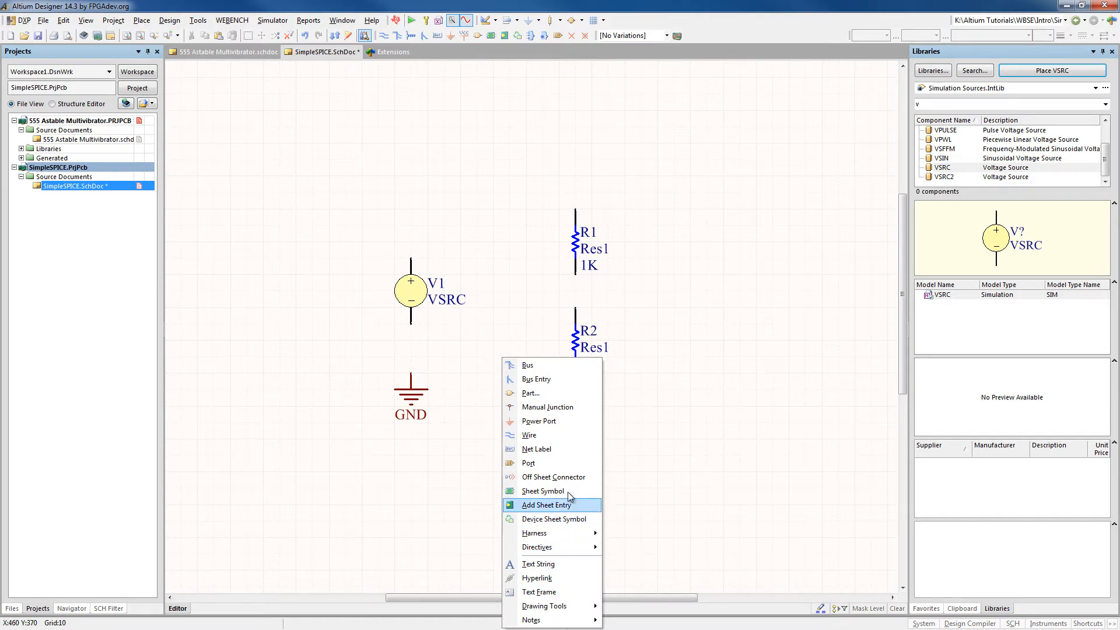
pyautogui.click(539, 438)
pyautogui.click(411, 374)
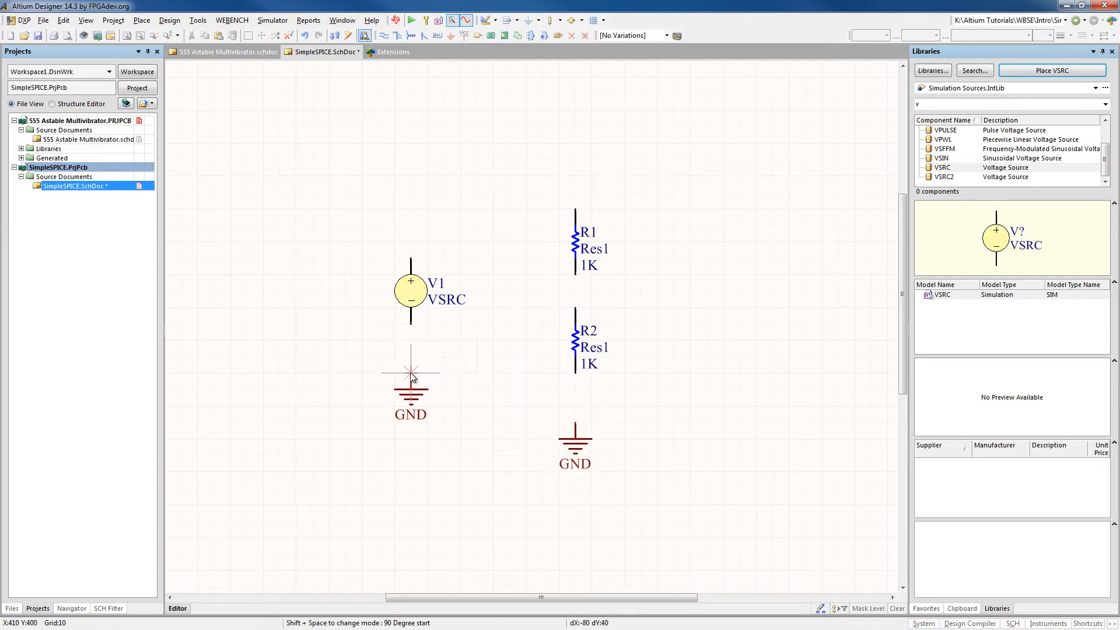
pyautogui.click(411, 323)
pyautogui.click(411, 258)
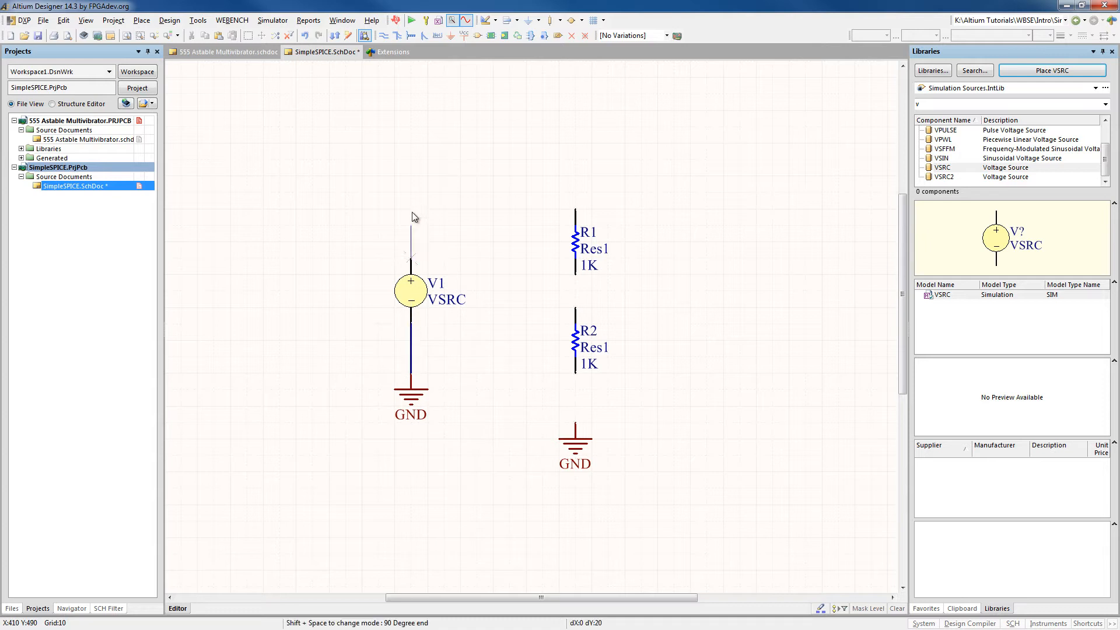
pyautogui.click(412, 208)
pyautogui.click(576, 209)
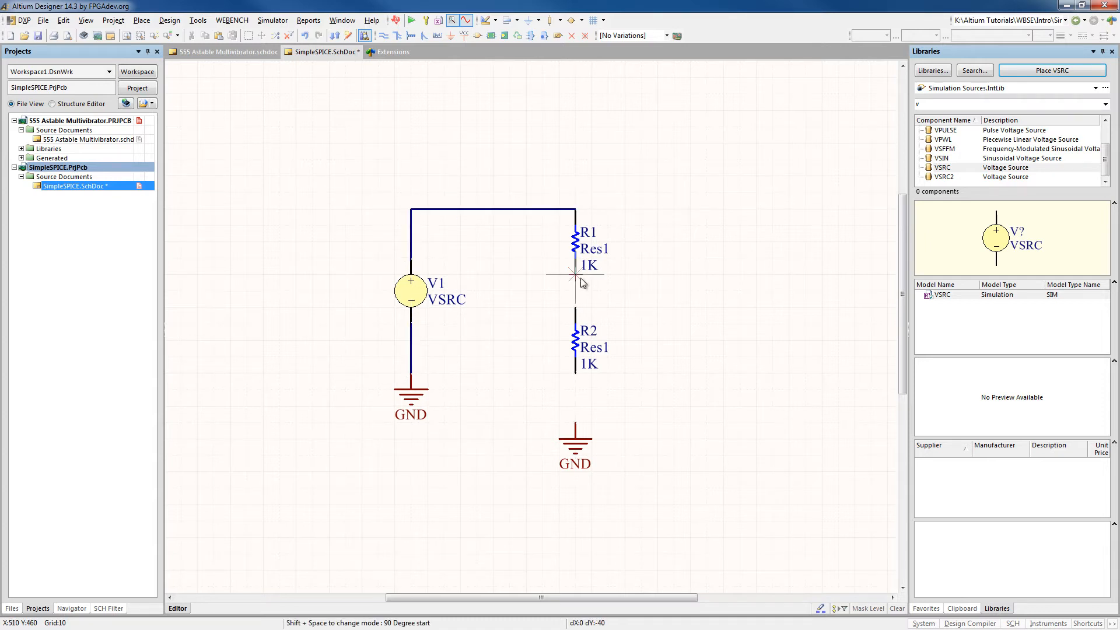
# Wire the lower end of R1 to the upper end of R2, and R2's lower end to the GND port beneath it.
pyautogui.click(576, 274)
pyautogui.click(575, 324)
pyautogui.click(575, 374)
pyautogui.click(575, 437)
pyautogui.rightClick(520, 414)
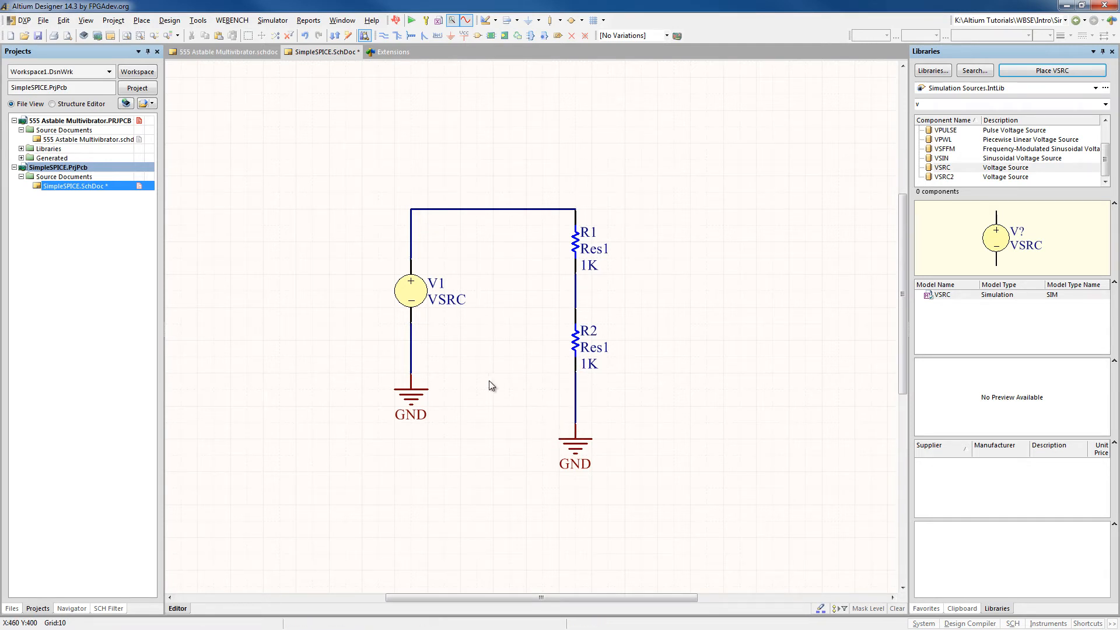
# Draw a horizontal output wire about 60 units long, running right from the middle of the wire between R1 and R2.
pyautogui.press('p')
pyautogui.press('w')
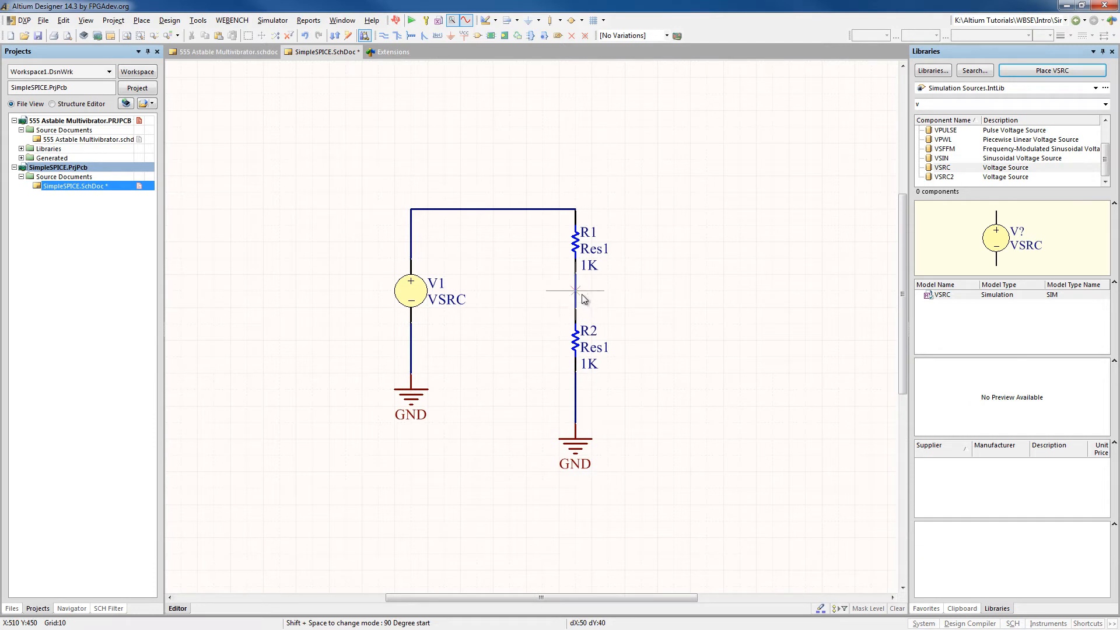
pyautogui.click(576, 292)
pyautogui.rightClick(672, 299)
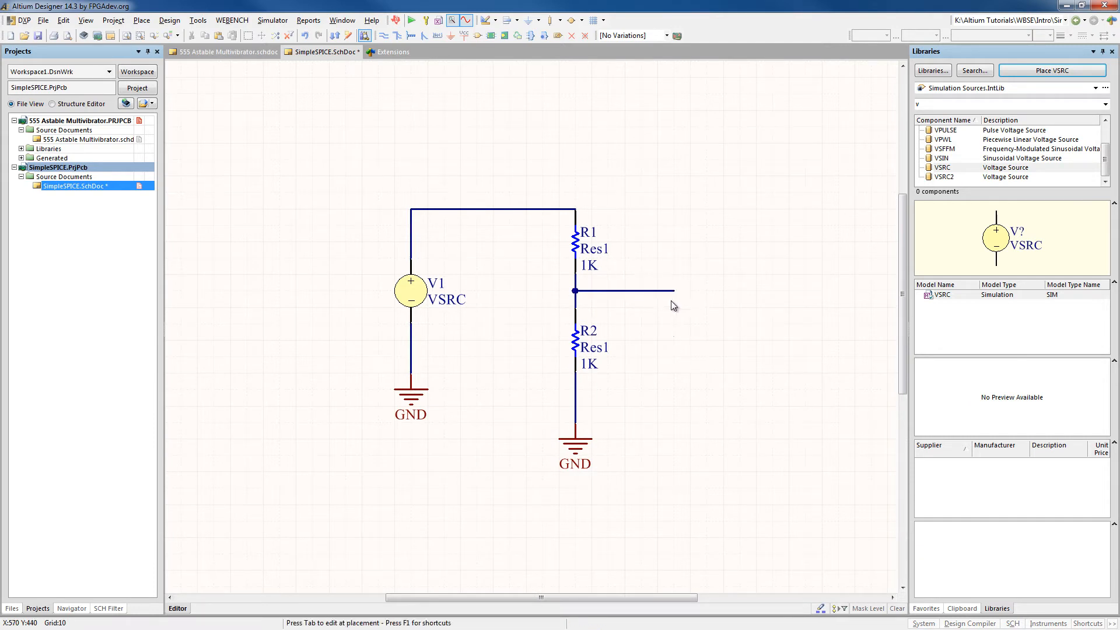
pyautogui.rightClick(673, 352)
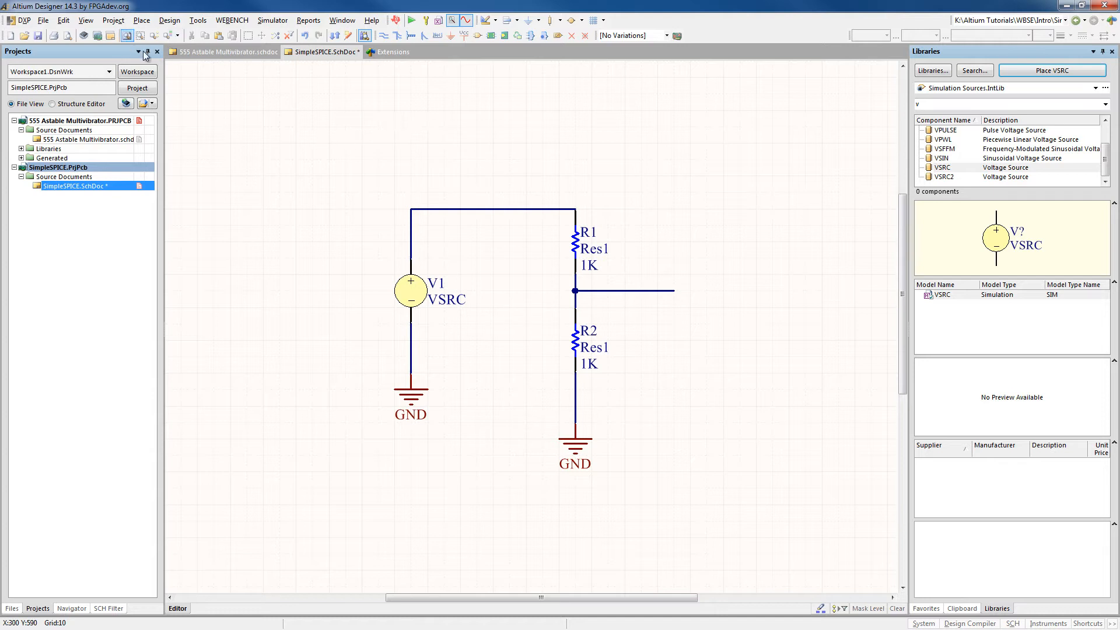
# Place a net label named VIN on the wire joining V1's positive pin to R1.
pyautogui.press('p')
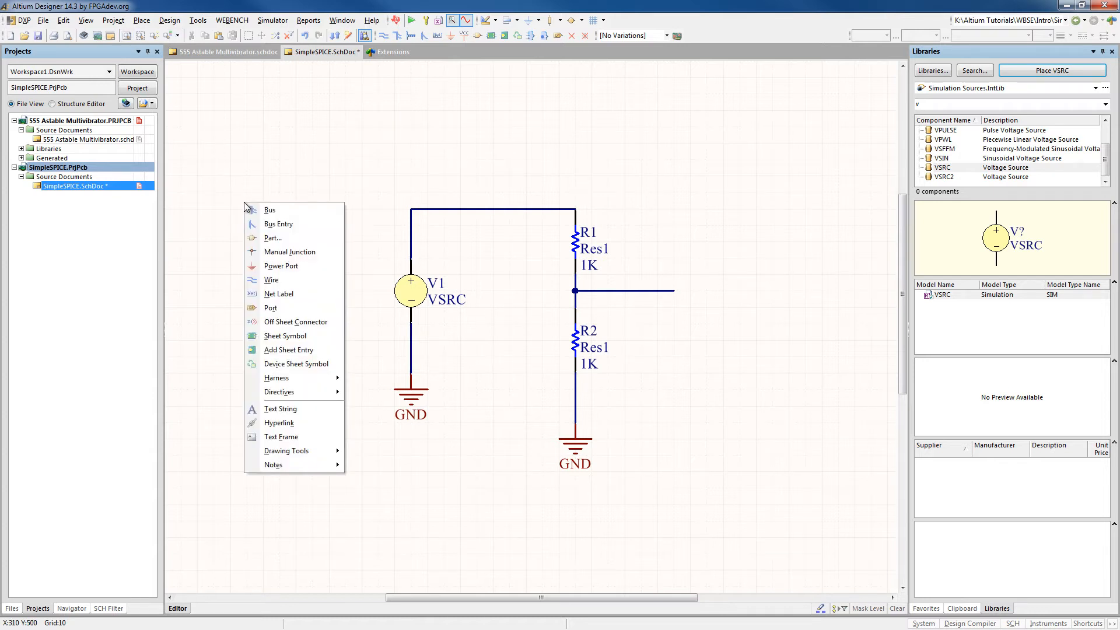
pyautogui.press('n')
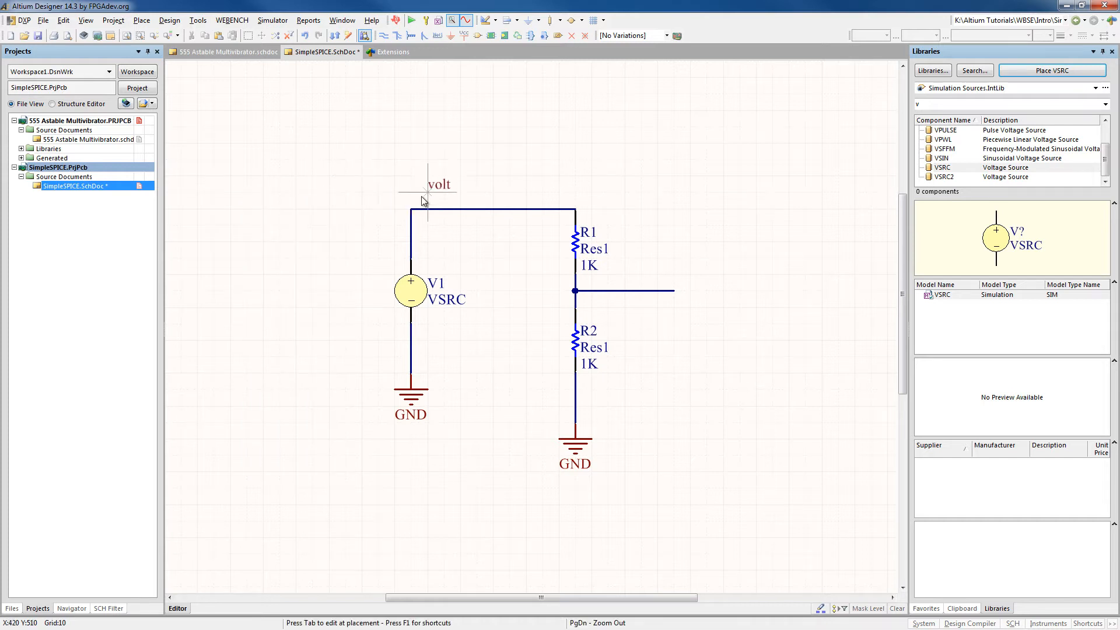
pyautogui.press('Tab')
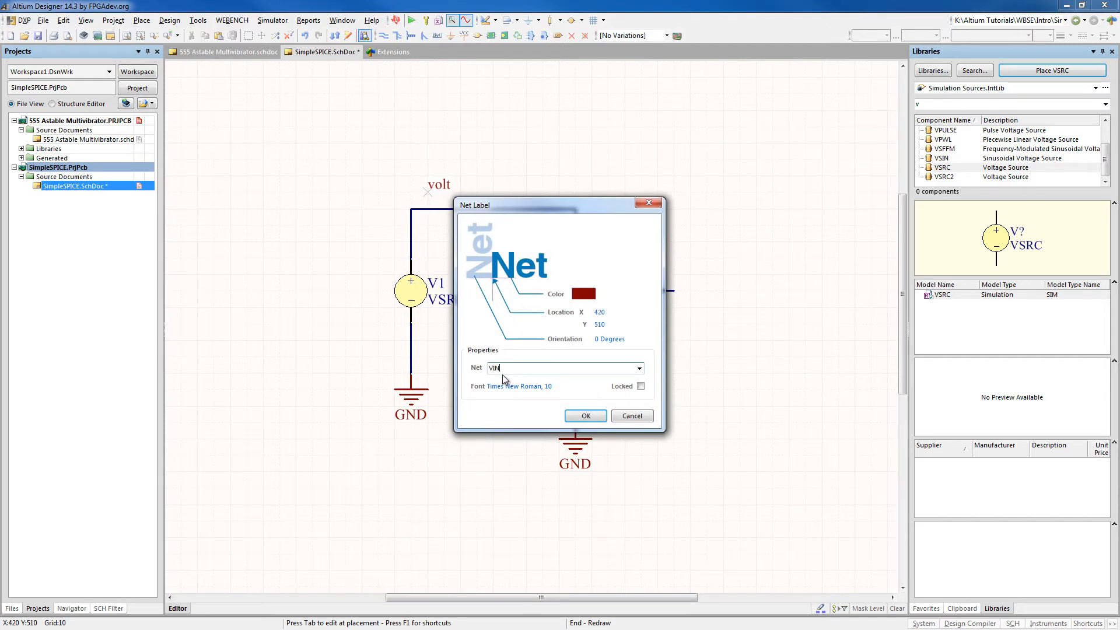
pyautogui.click(586, 416)
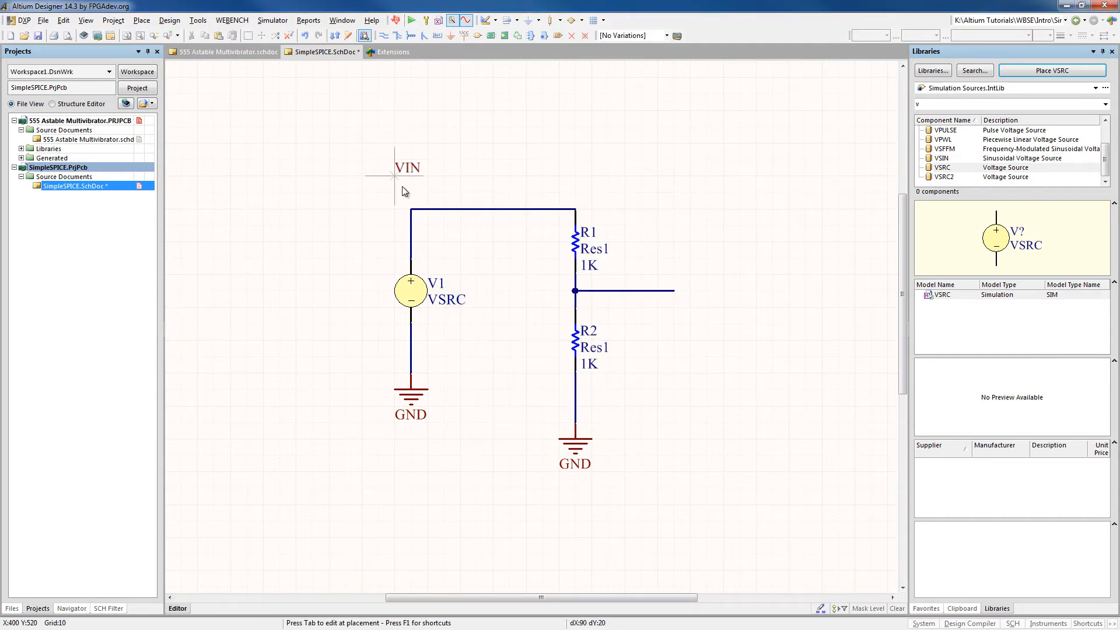
pyautogui.click(429, 210)
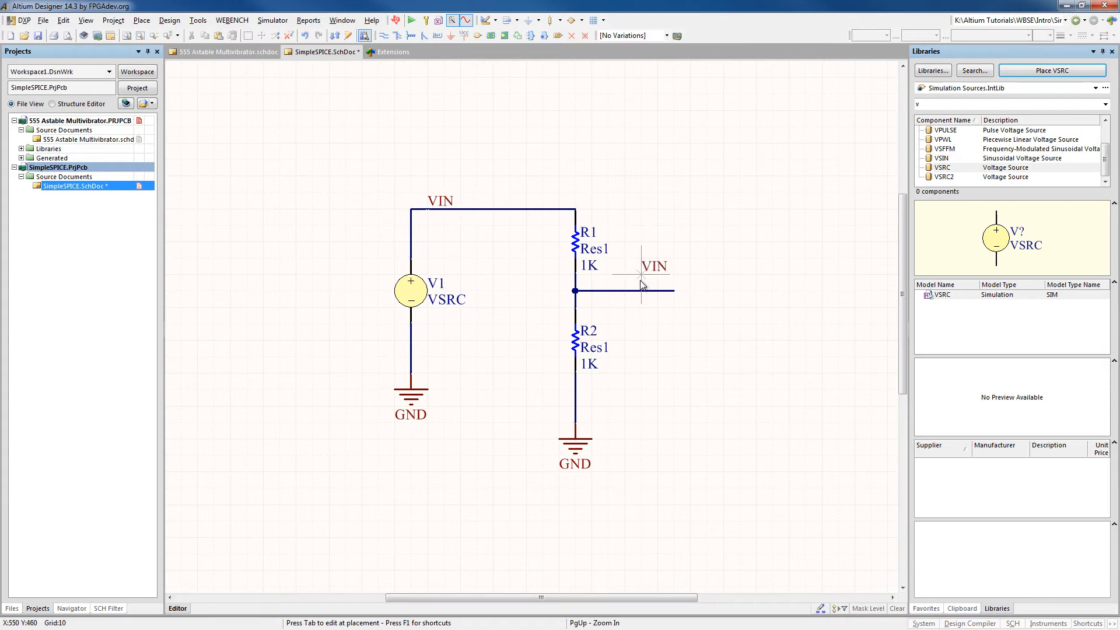
# Place a net label named VOUT on the output wire between R1 and R2 and finish placing labels.
pyautogui.press('Tab')
pyautogui.write('VOUT')
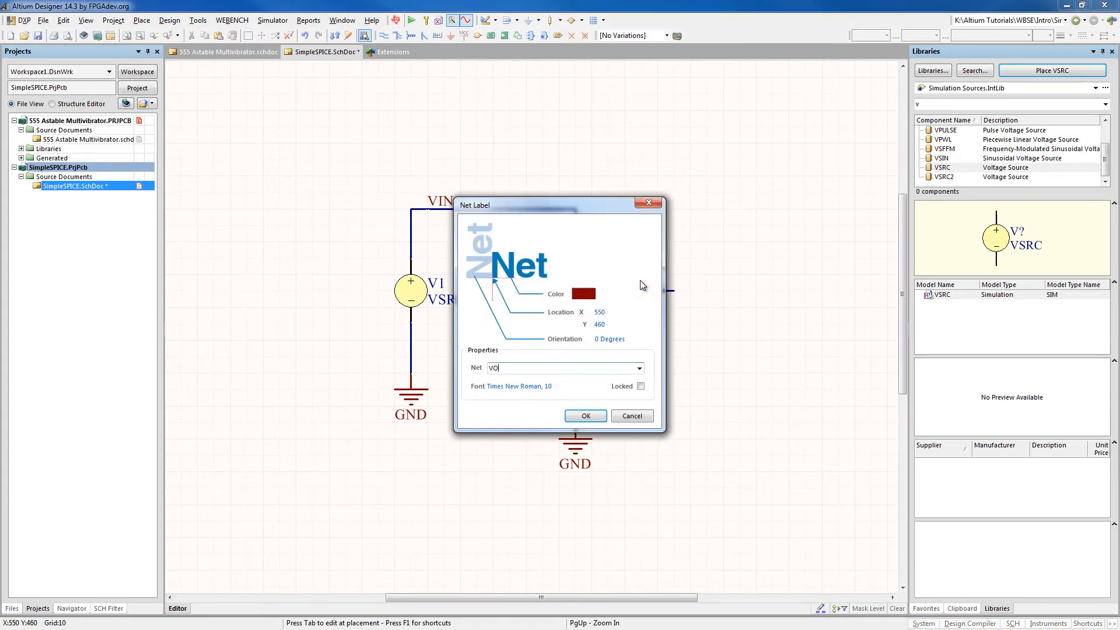
pyautogui.click(586, 415)
pyautogui.click(604, 290)
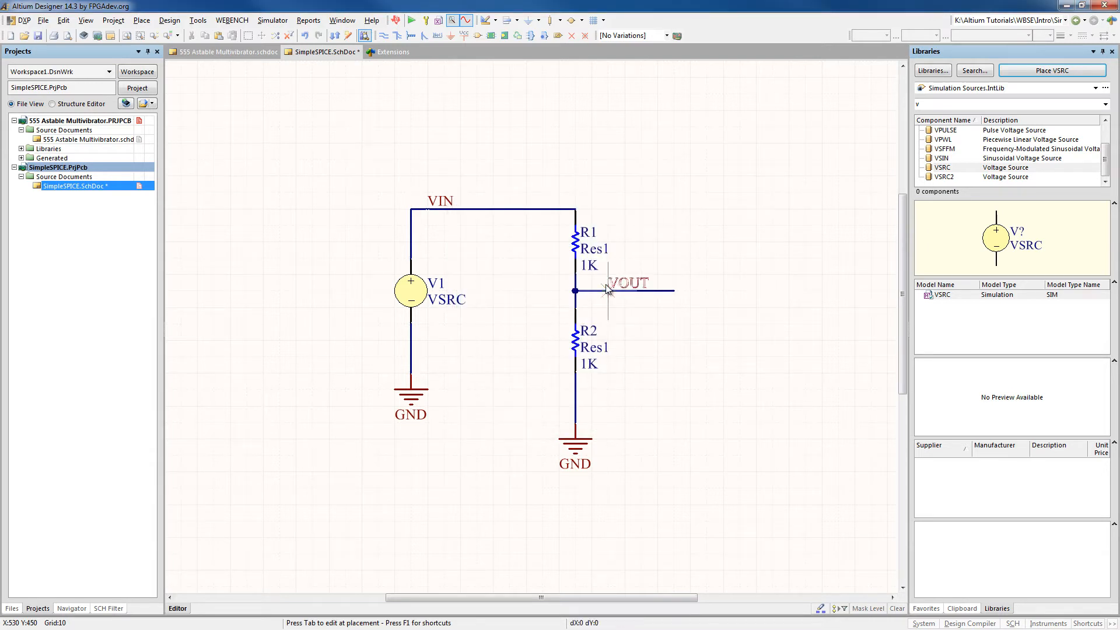
pyautogui.rightClick(655, 201)
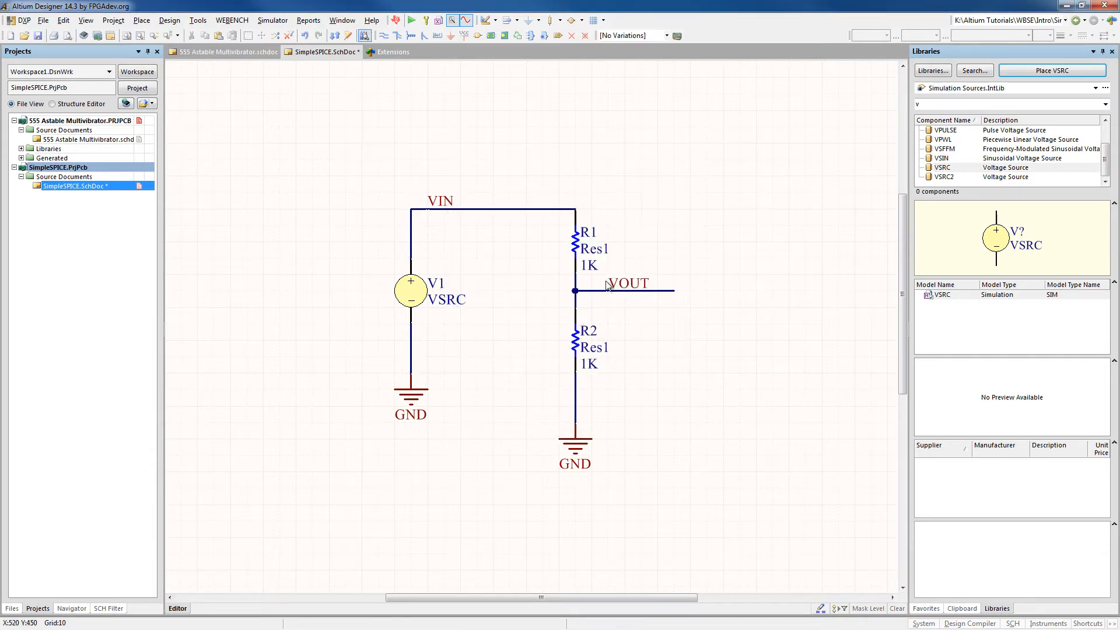
# Make V1's Value parameter visible and move its 5Volts text below the VSRC comment.
pyautogui.doubleClick(419, 298)
pyautogui.click(556, 238)
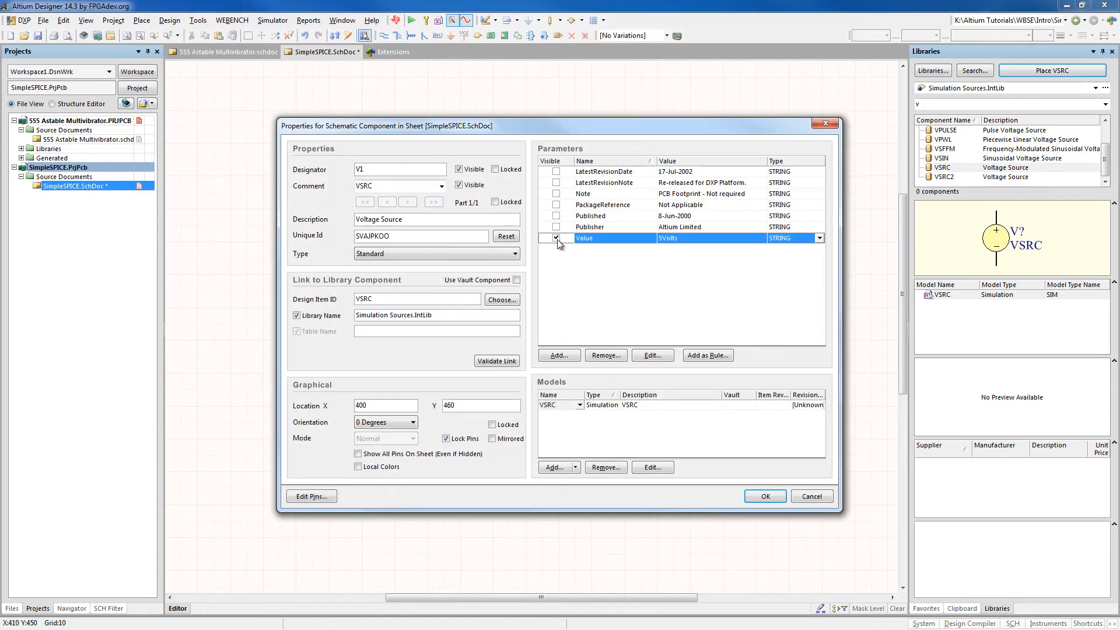
pyautogui.click(765, 497)
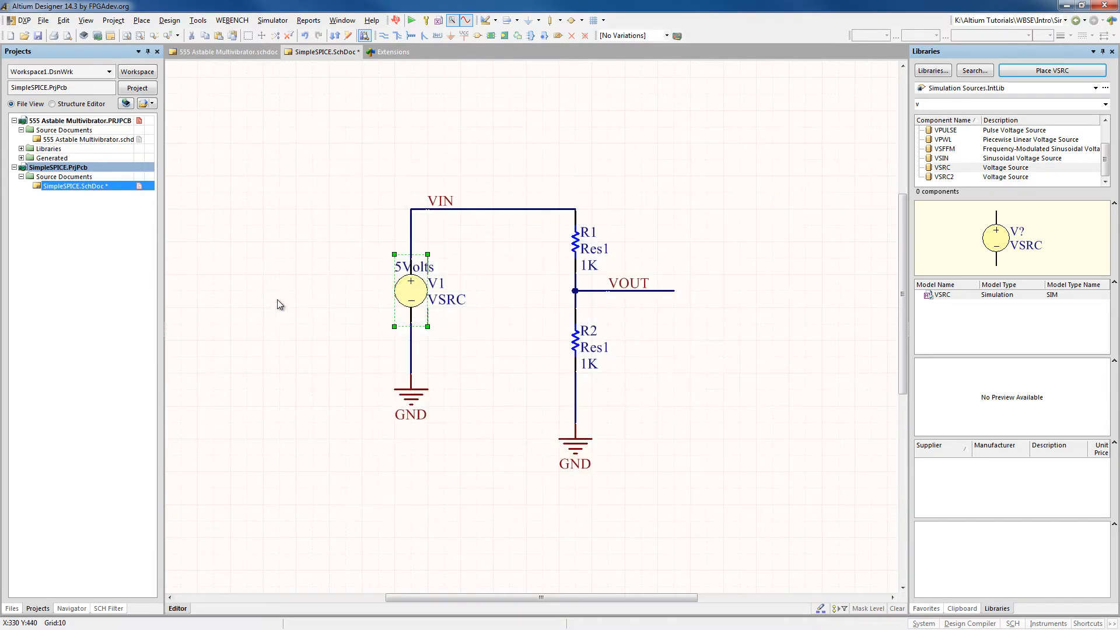
pyautogui.moveTo(424, 269); pyautogui.dragTo(464, 336)
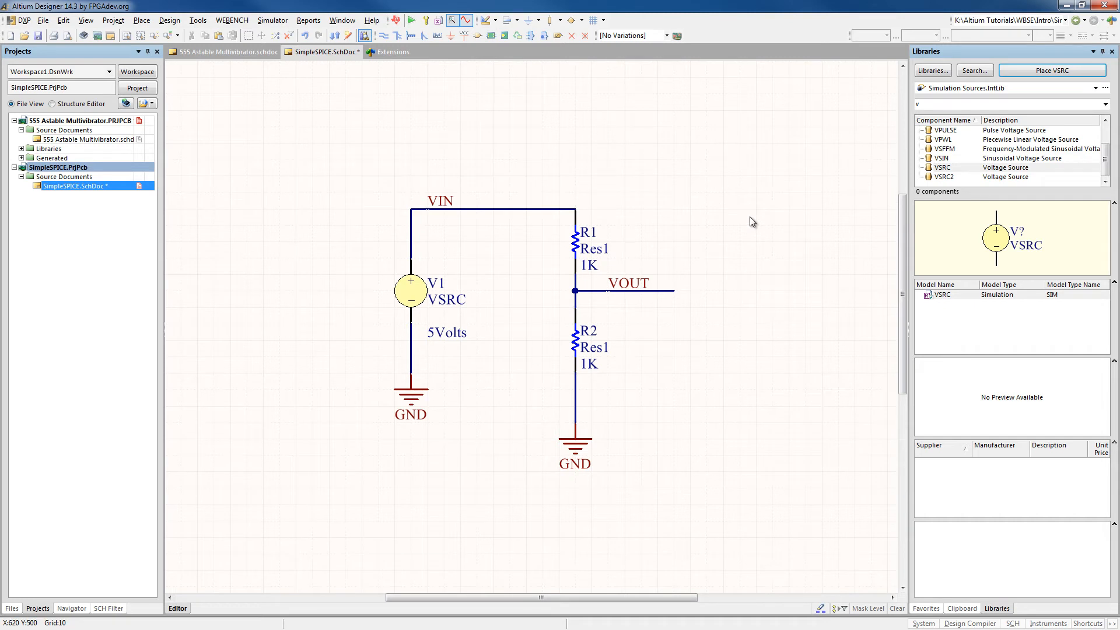
# Save the schematic document SimpleSPICE.SchDoc.
pyautogui.rightClick(69, 186)
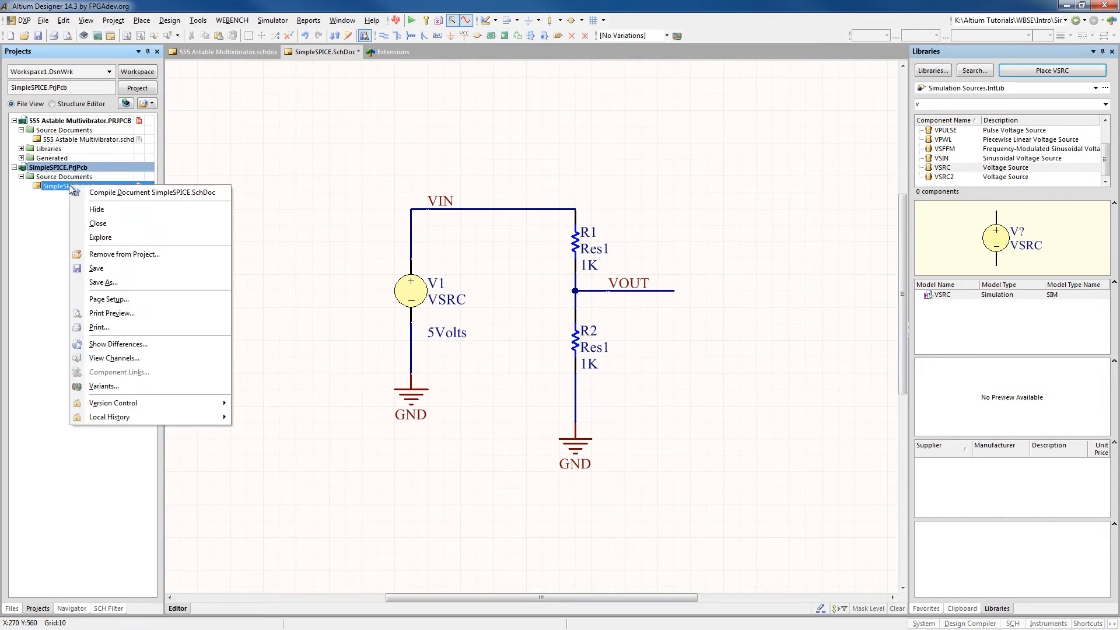
pyautogui.click(93, 268)
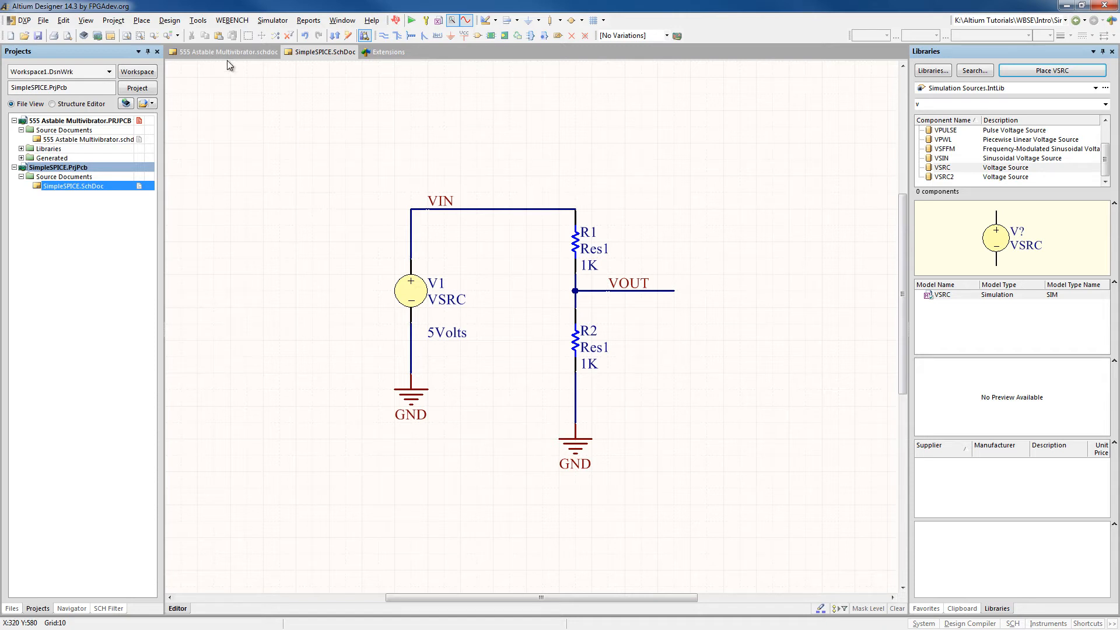
pyautogui.click(171, 21)
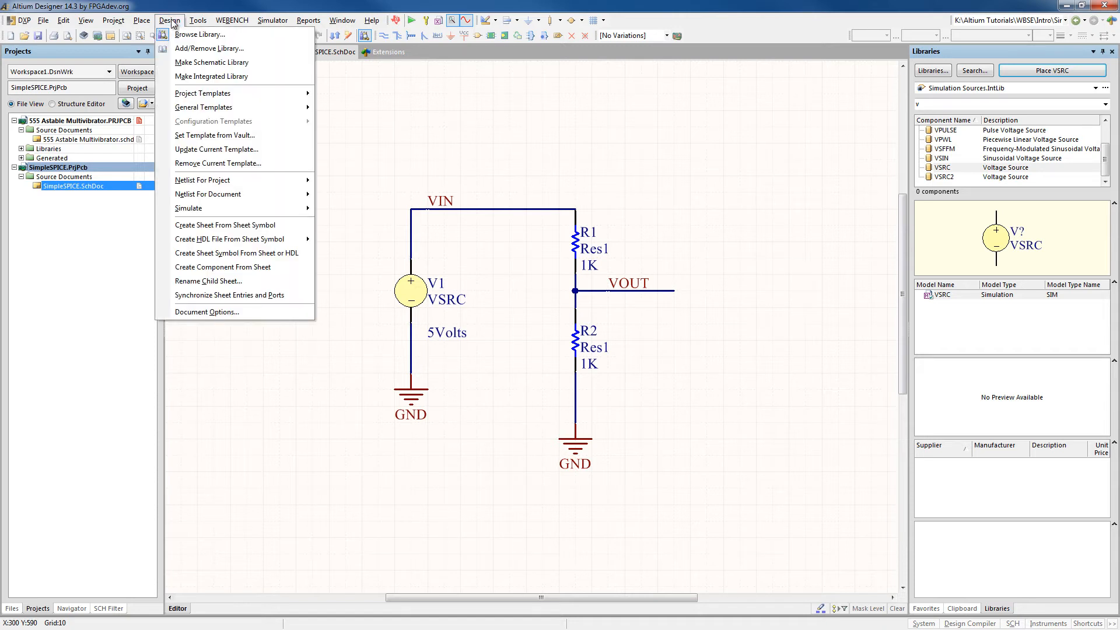
pyautogui.moveTo(190, 212)
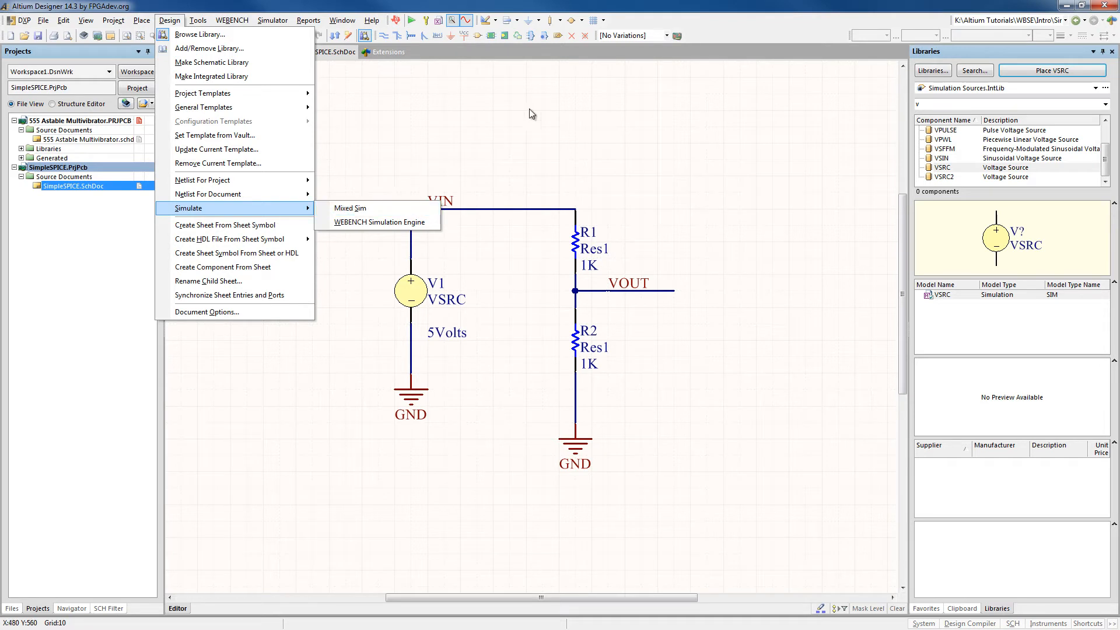
pyautogui.click(609, 133)
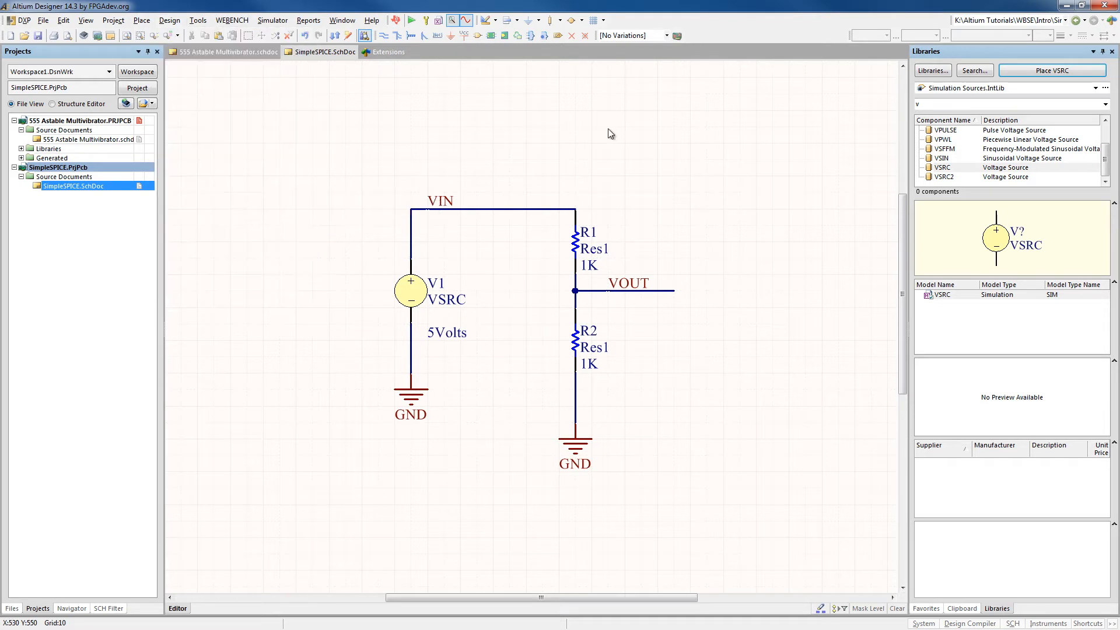
pyautogui.rightClick(642, 24)
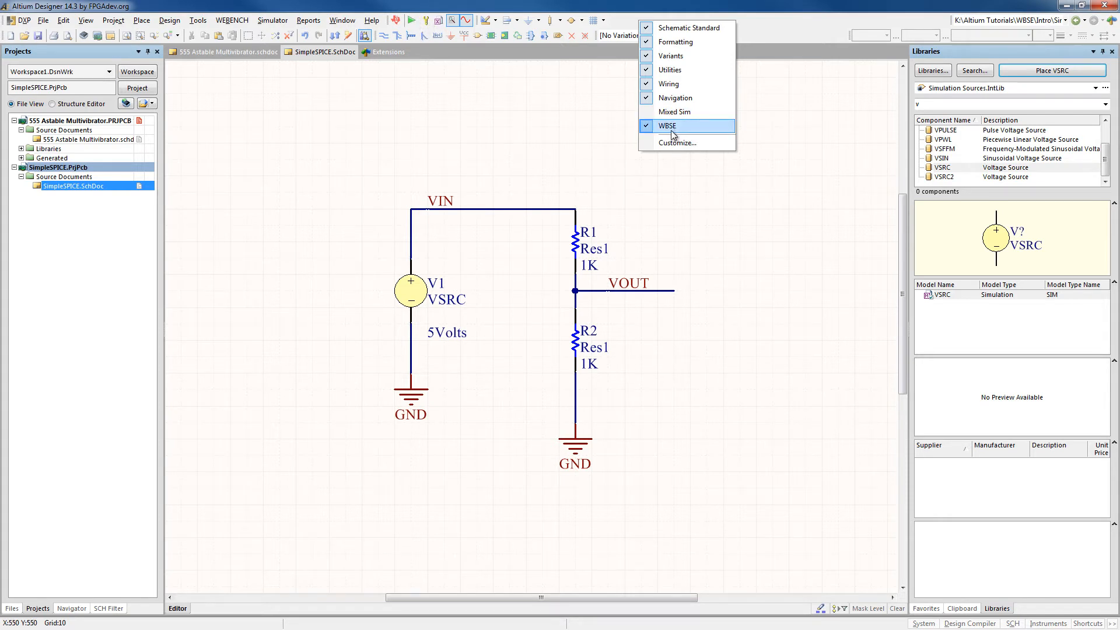
pyautogui.click(559, 122)
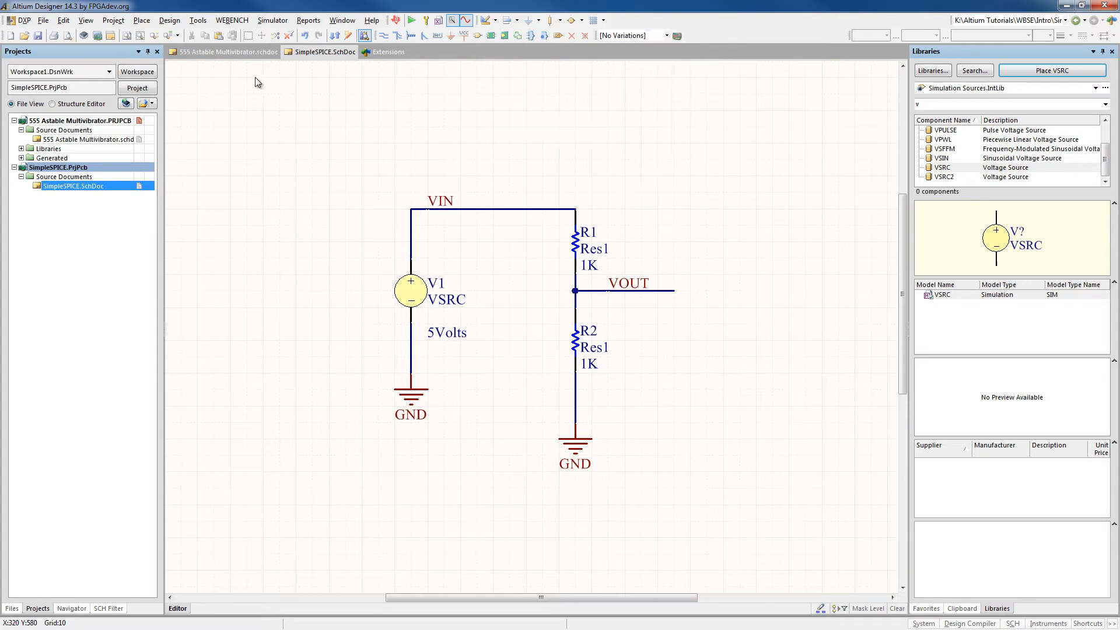
# Start a Mixed Sim simulation of the schematic and move its Analyses Setup dialog towards the upper left.
pyautogui.click(170, 20)
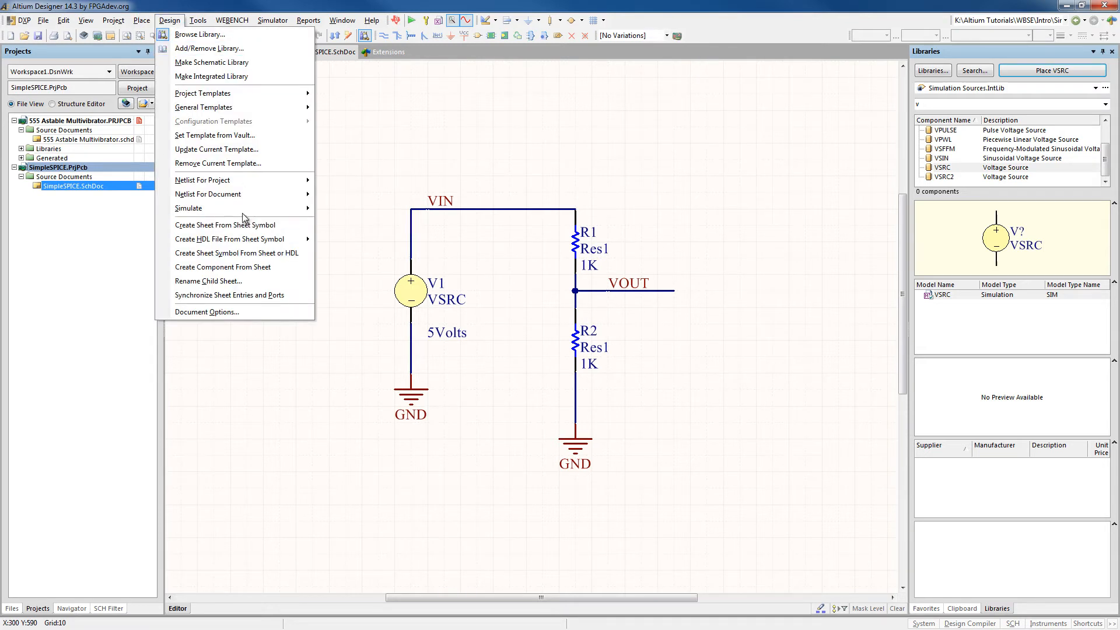
pyautogui.moveTo(244, 208)
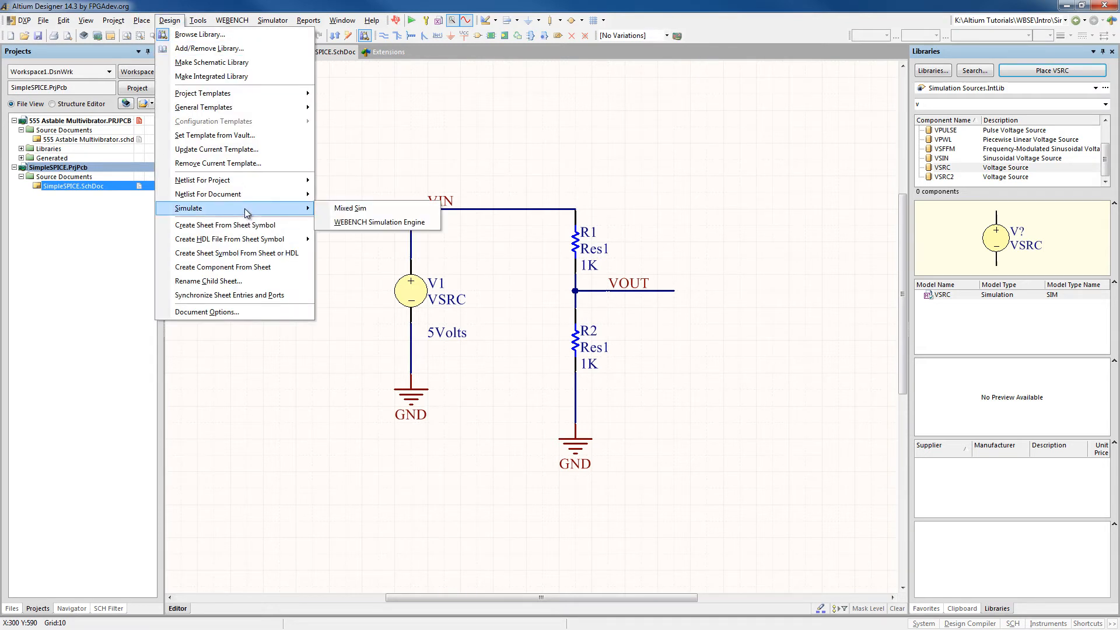
pyautogui.click(358, 210)
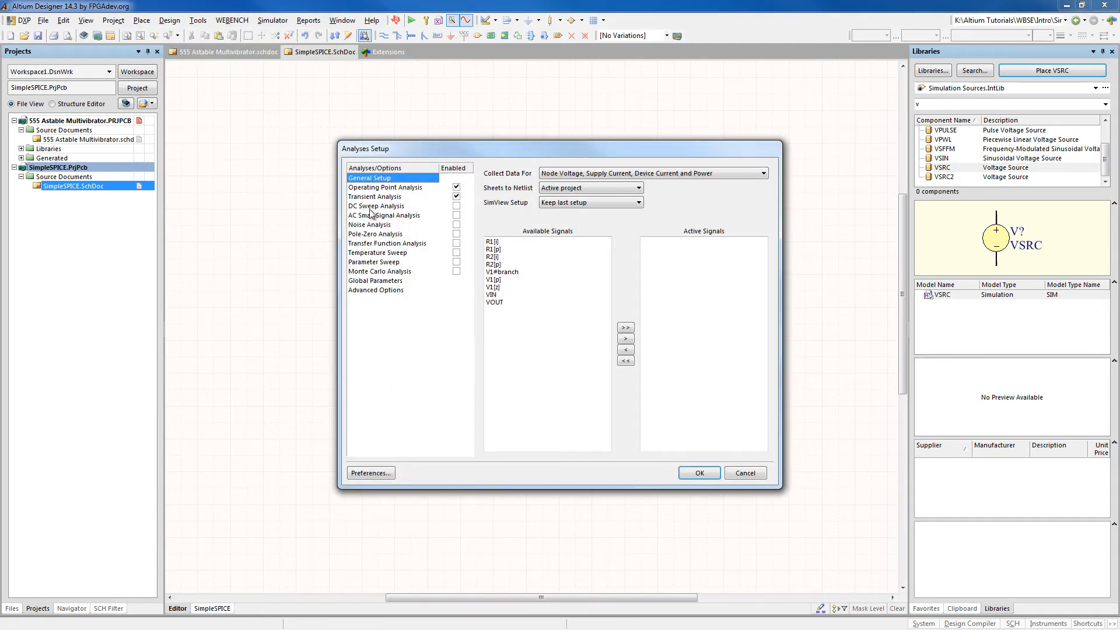
pyautogui.moveTo(552, 149); pyautogui.dragTo(467, 94)
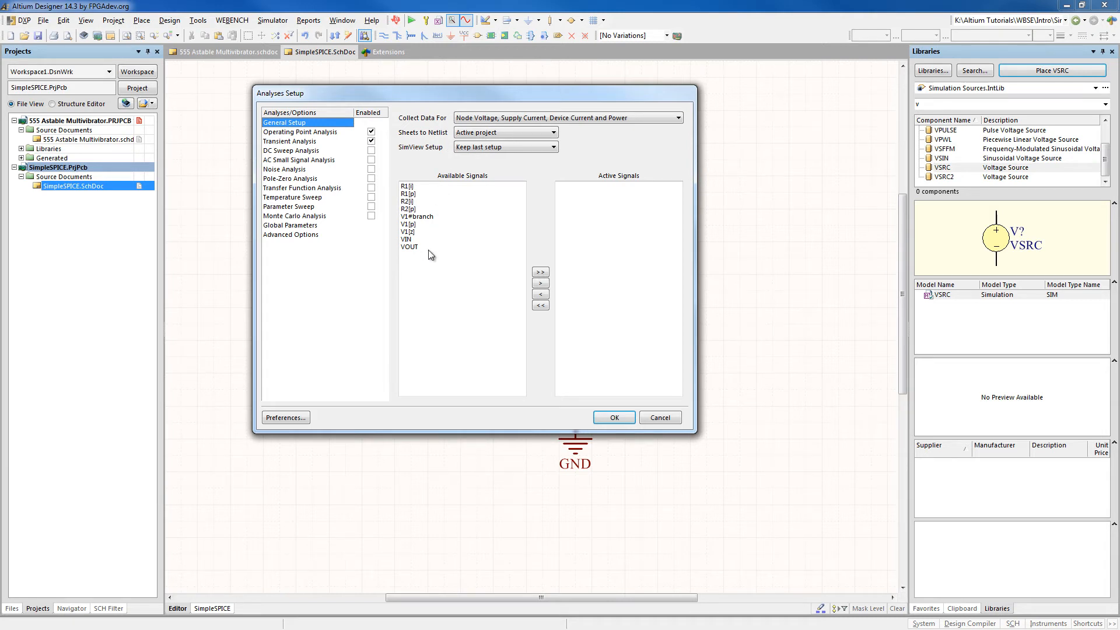
# Add VIN and VOUT to the active signals and run the simulation with these analysis settings.
pyautogui.click(411, 240)
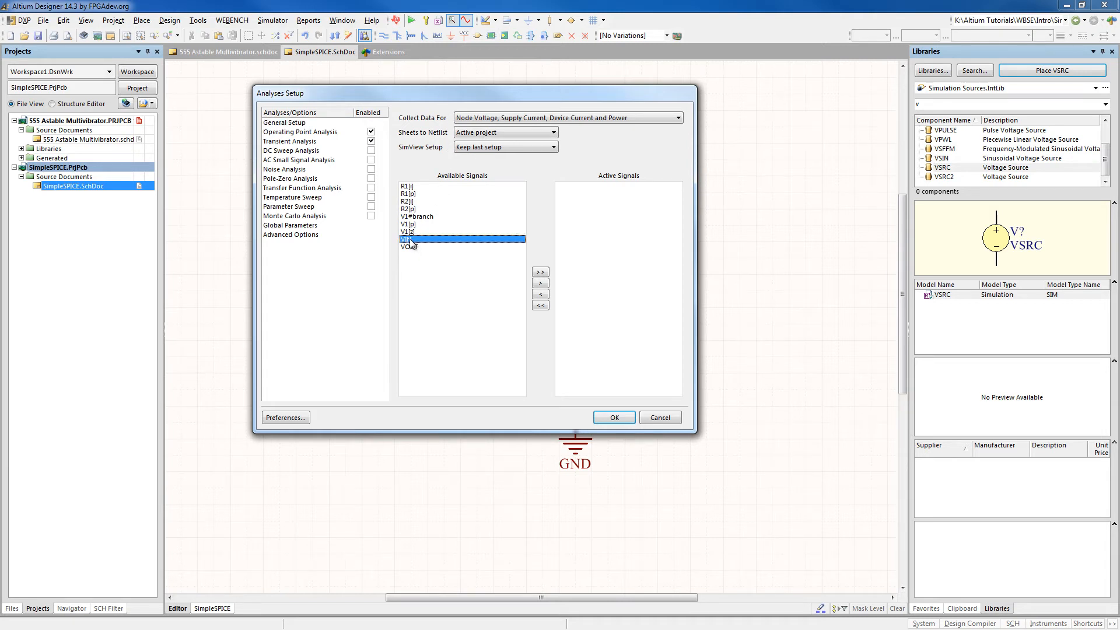
pyautogui.keyDown('shift'); pyautogui.click(407, 247); pyautogui.keyUp('shift')
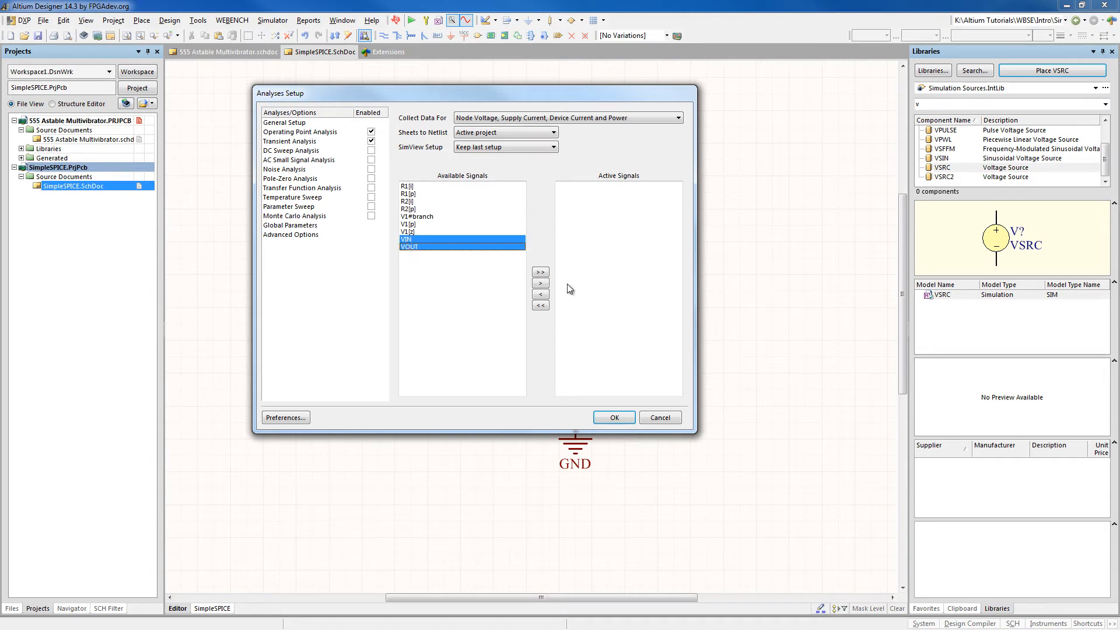
pyautogui.click(542, 285)
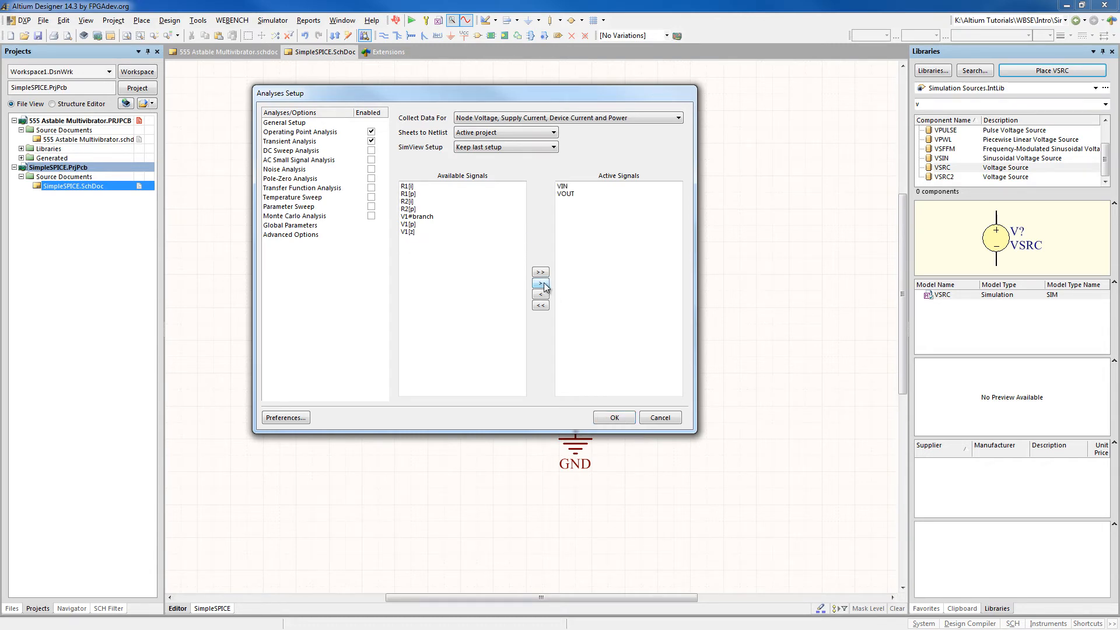
pyautogui.click(609, 419)
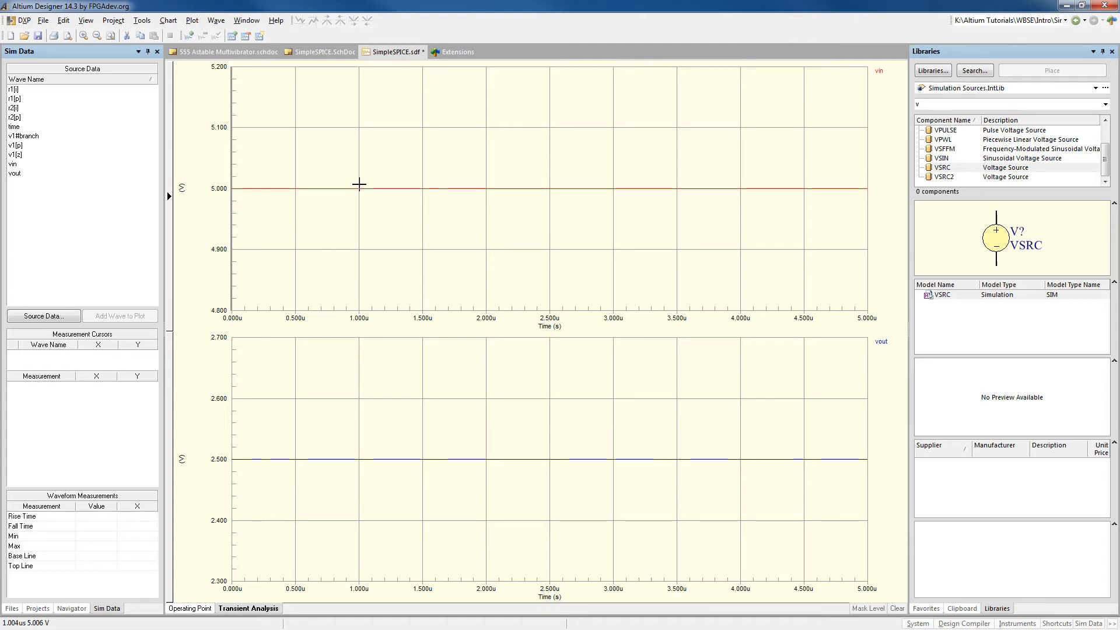
# Highlight the vin and vout waveforms in the transient analysis plots in turn, and close the Messages window.
pyautogui.click(879, 70)
pyautogui.click(880, 343)
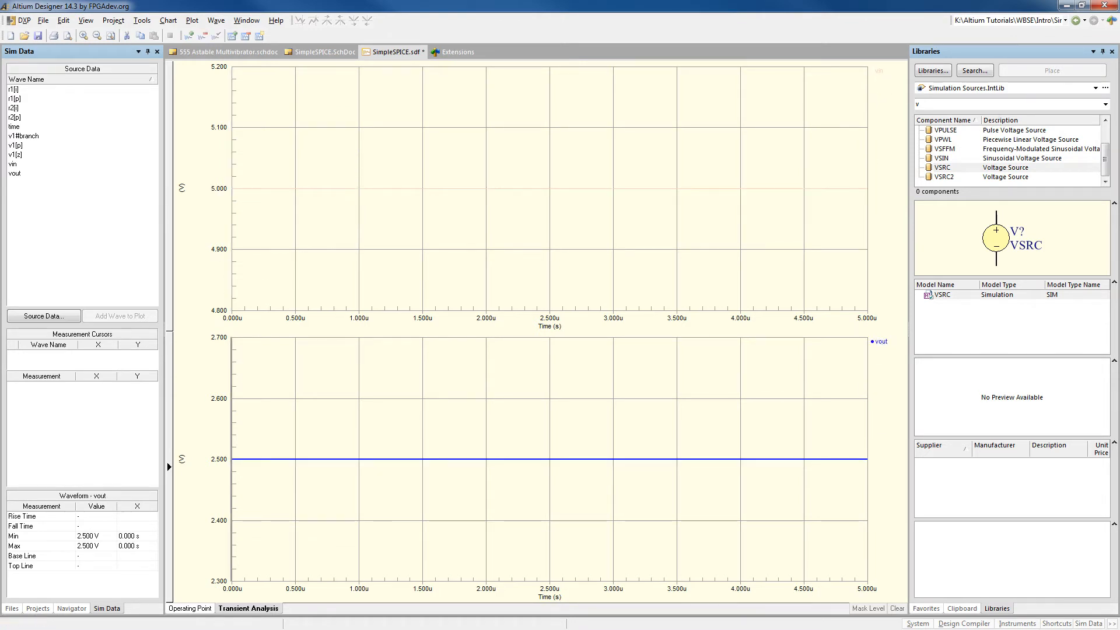
pyautogui.moveTo(0, 252); pyautogui.dragTo(450, 164)
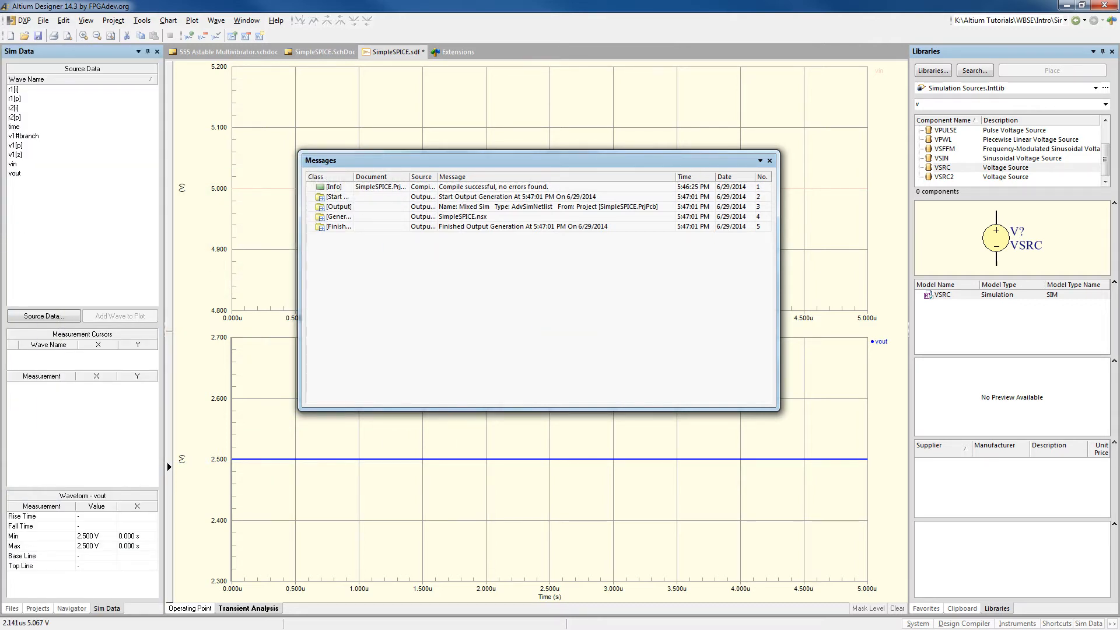
pyautogui.click(769, 160)
# Save the SimpleSPICE.PrjPcb project.
pyautogui.click(38, 609)
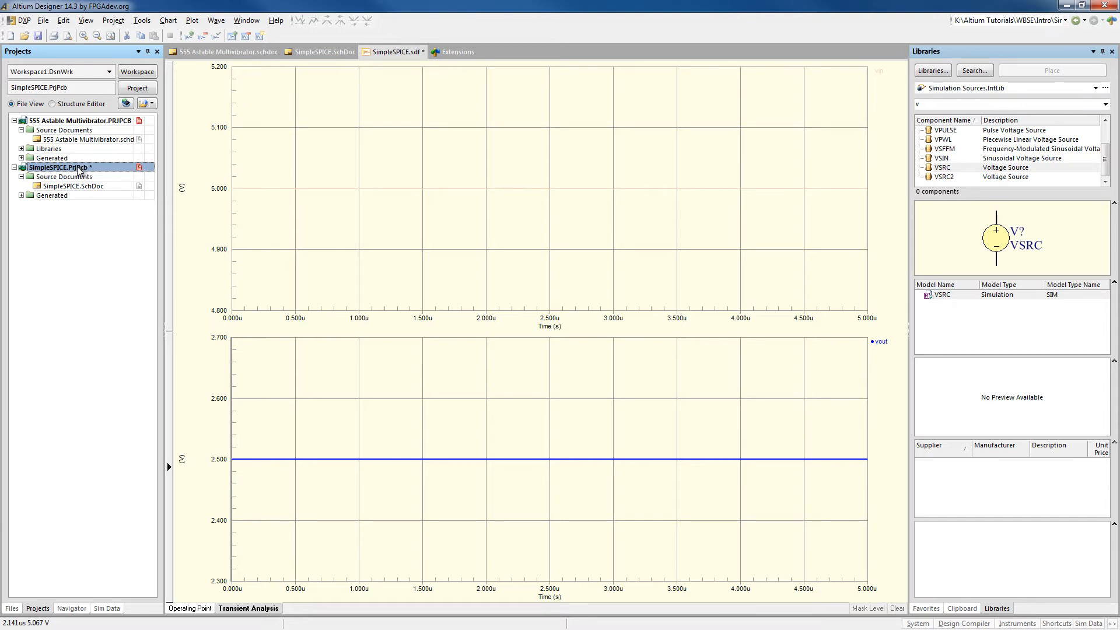
pyautogui.rightClick(77, 168)
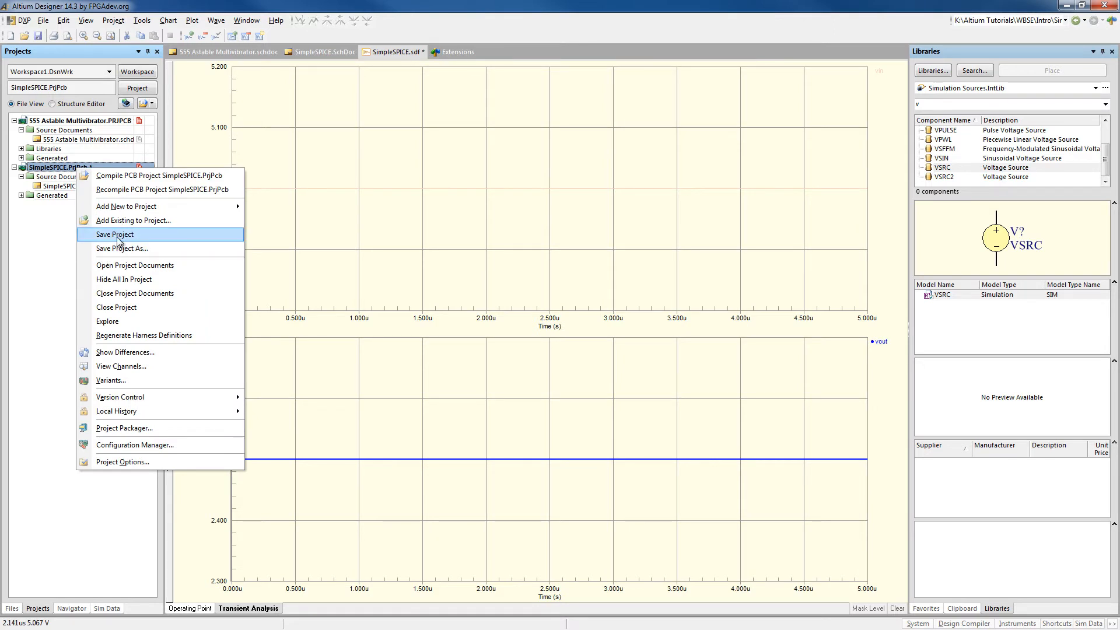
pyautogui.click(118, 239)
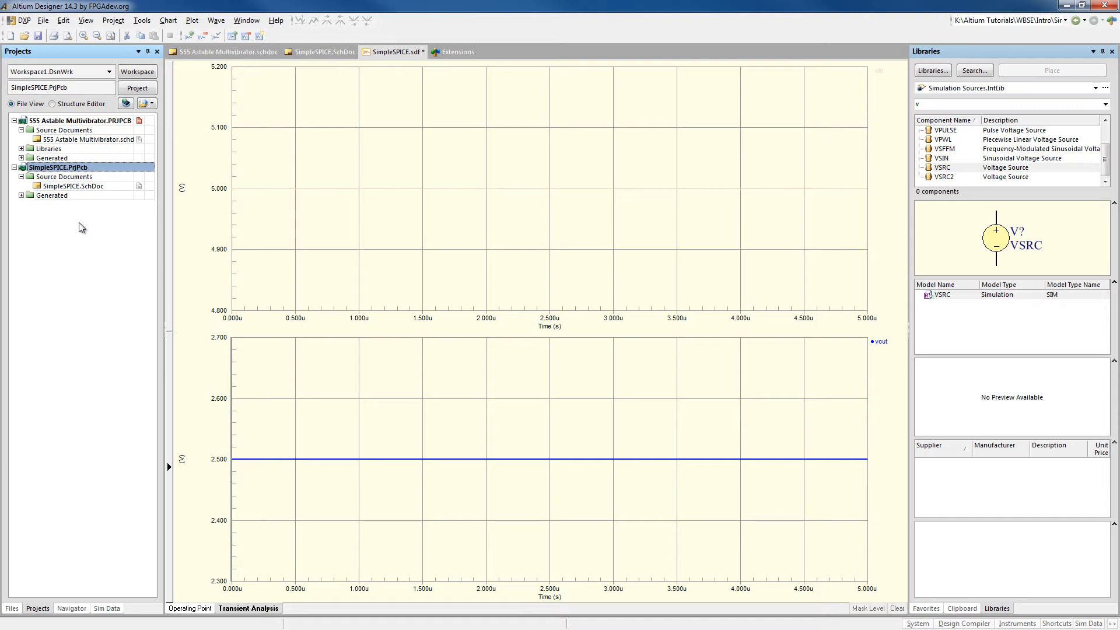
# Return to SimpleSPICE.SchDoc, open Extensions and Updates, and look for WEBENCH among the purchased software extensions.
pyautogui.click(68, 187)
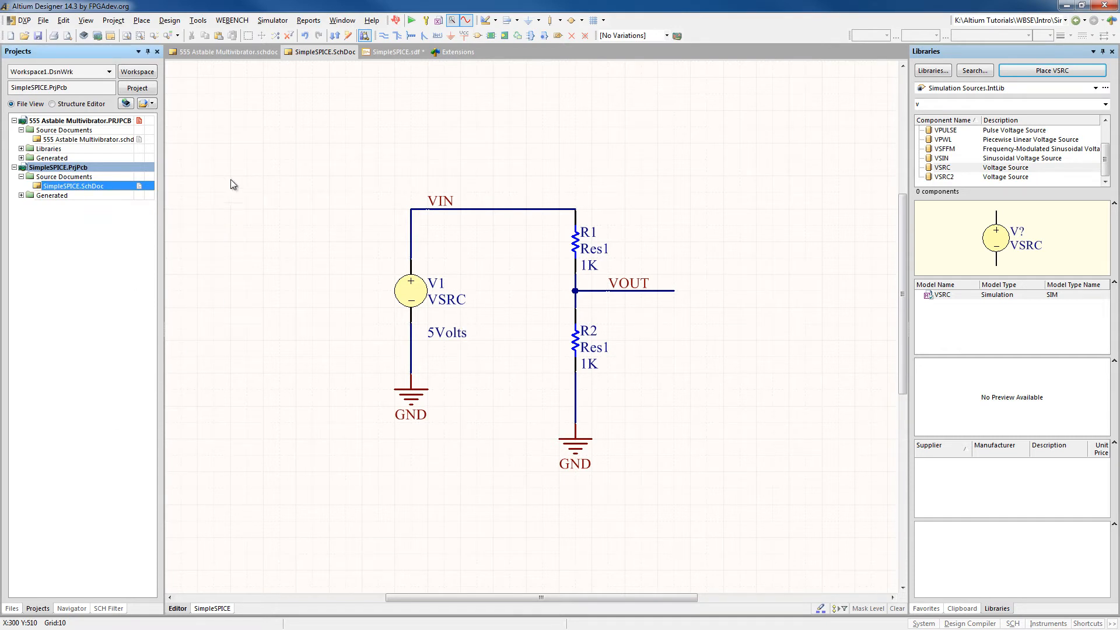
pyautogui.click(23, 20)
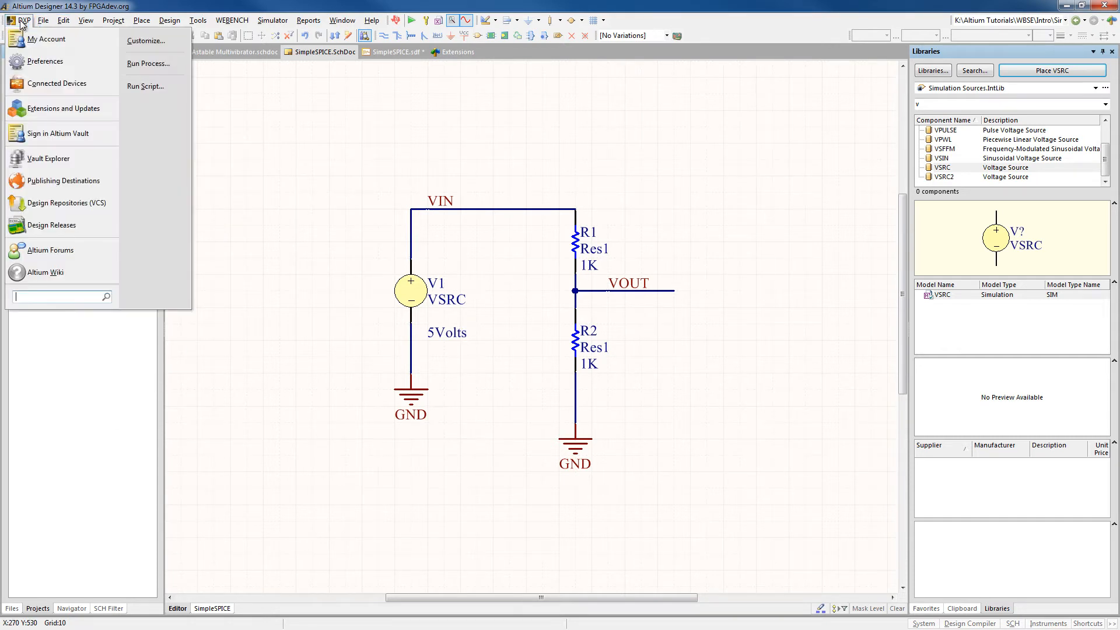
pyautogui.click(38, 108)
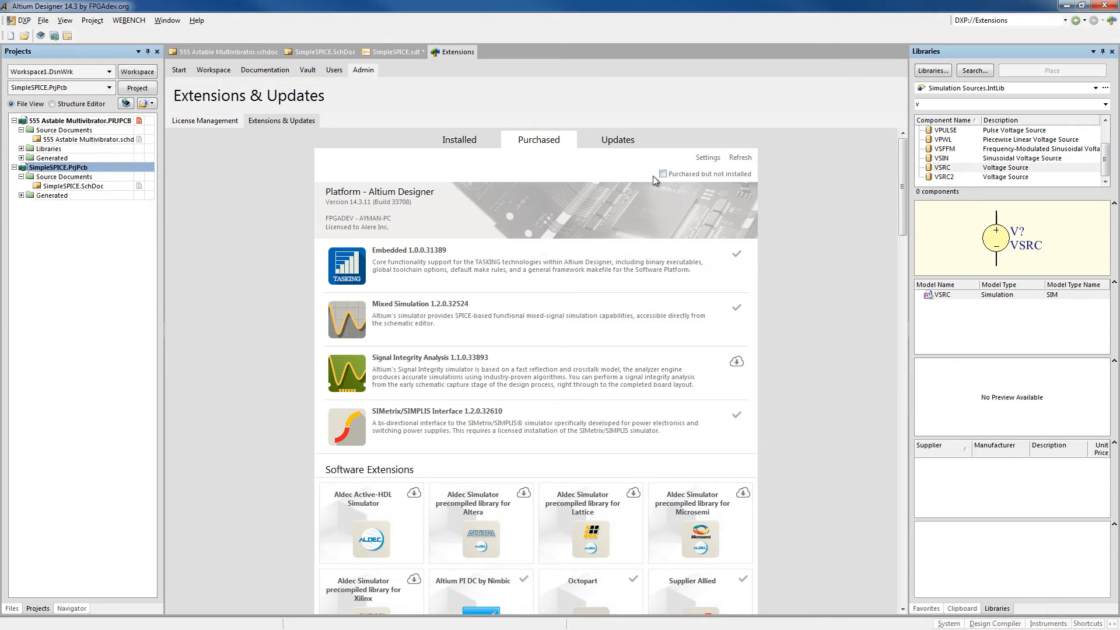
pyautogui.scroll(-10, 484, 353)
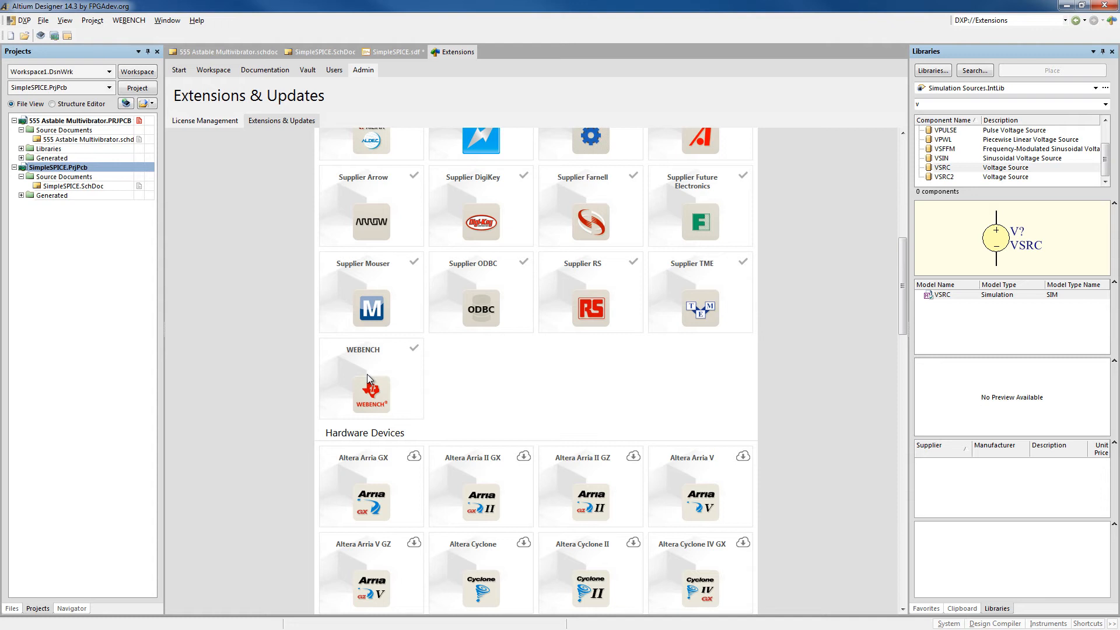
pyautogui.scroll(2, 367, 380)
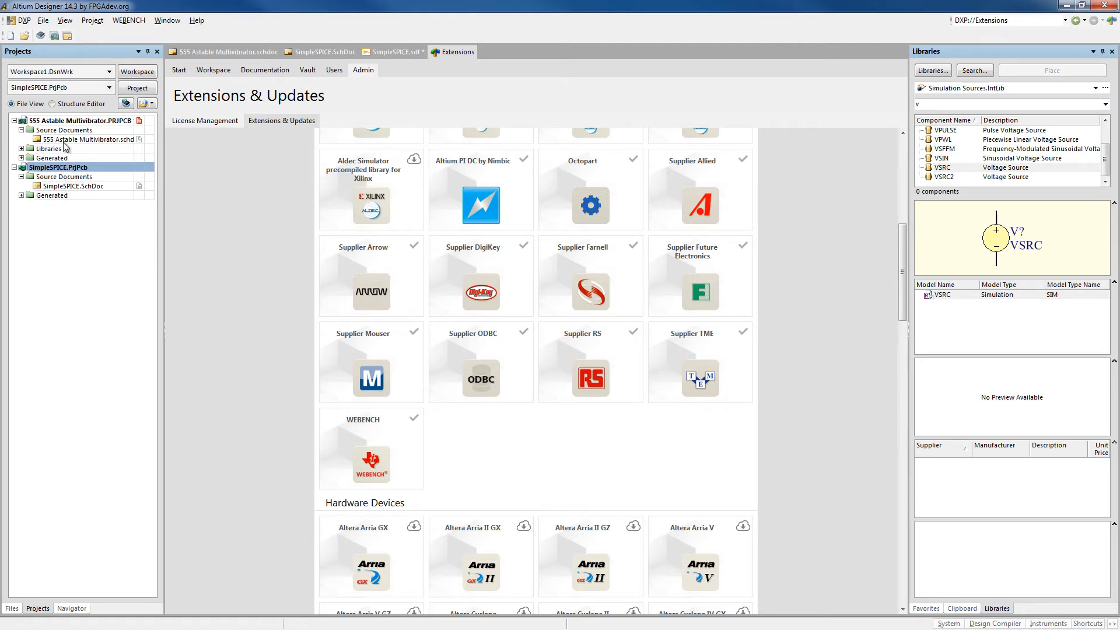
# Reopen SimpleSPICE.SchDoc and try to simulate it with the WEBENCH Simulation Engine.
pyautogui.doubleClick(66, 187)
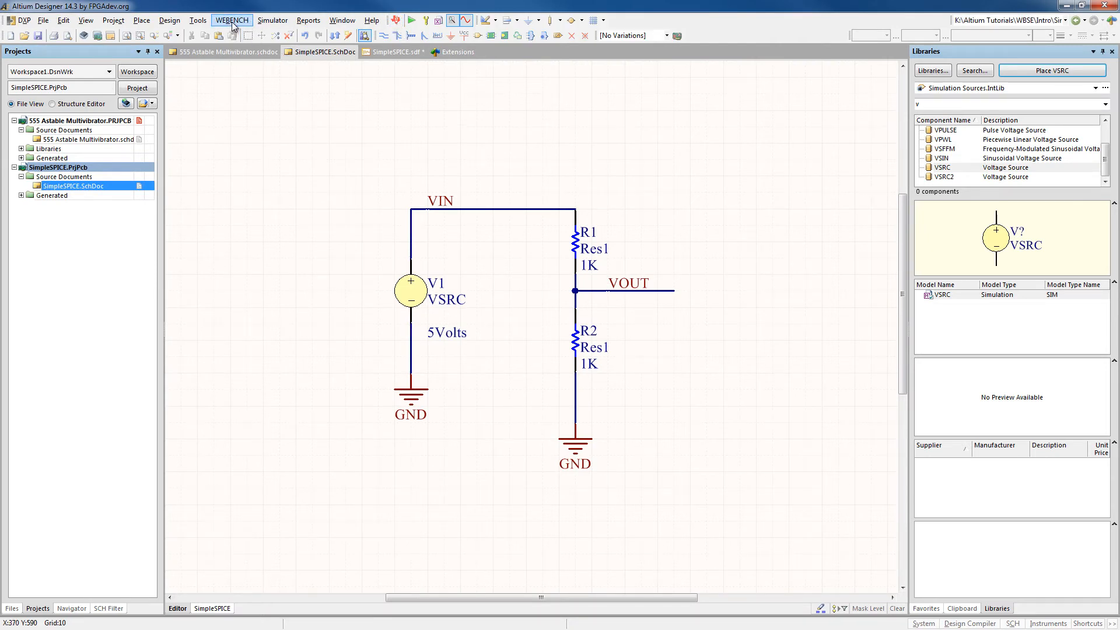
pyautogui.click(170, 21)
pyautogui.moveTo(298, 209)
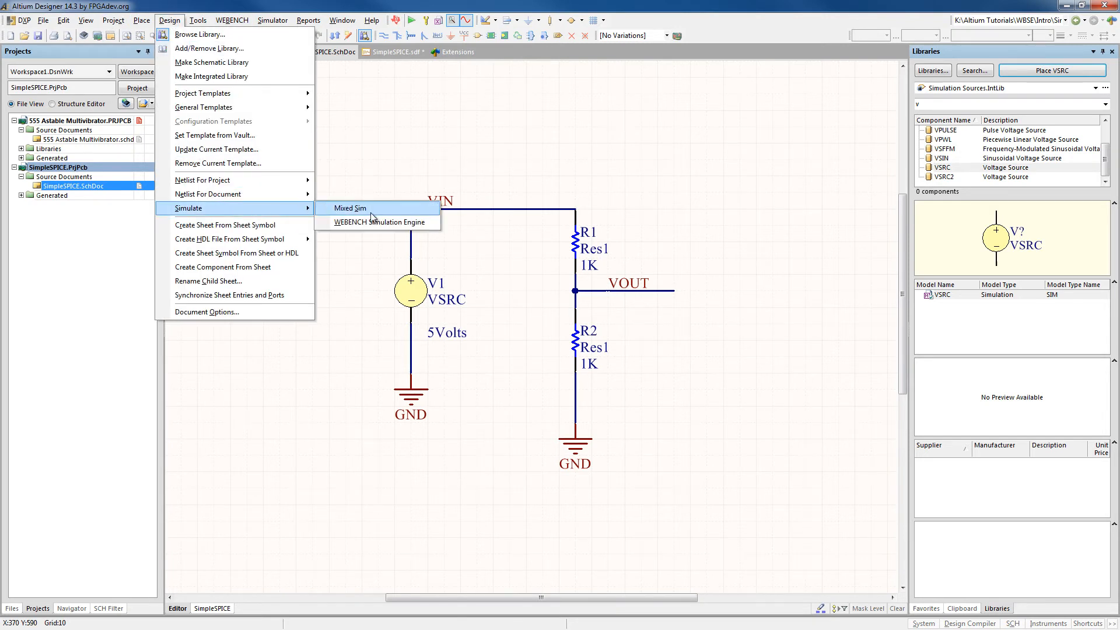
pyautogui.click(365, 225)
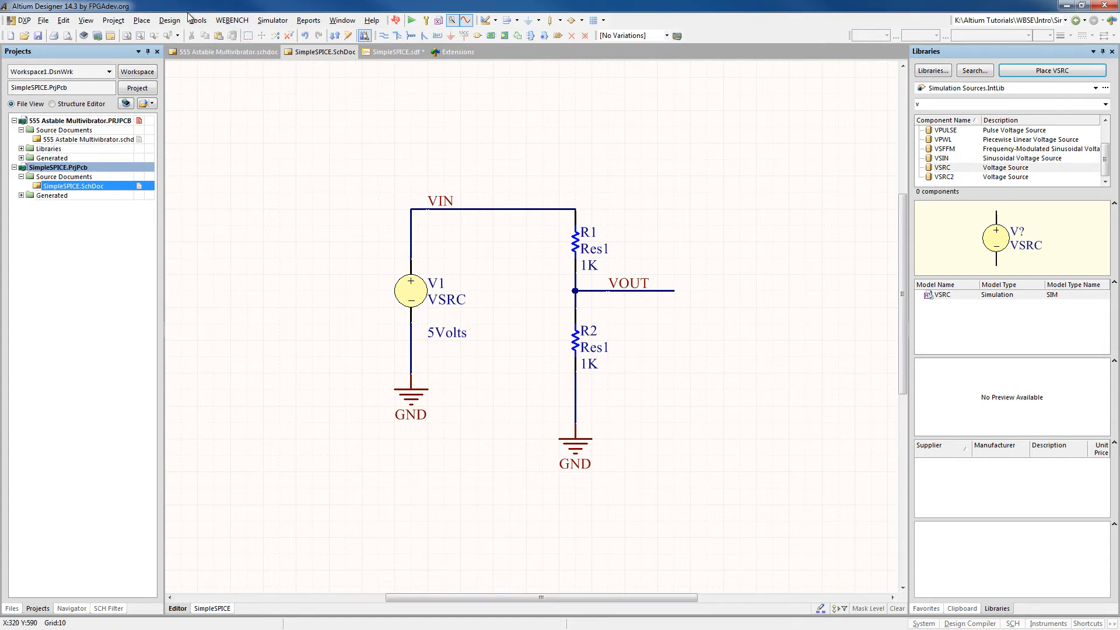
pyautogui.click(412, 23)
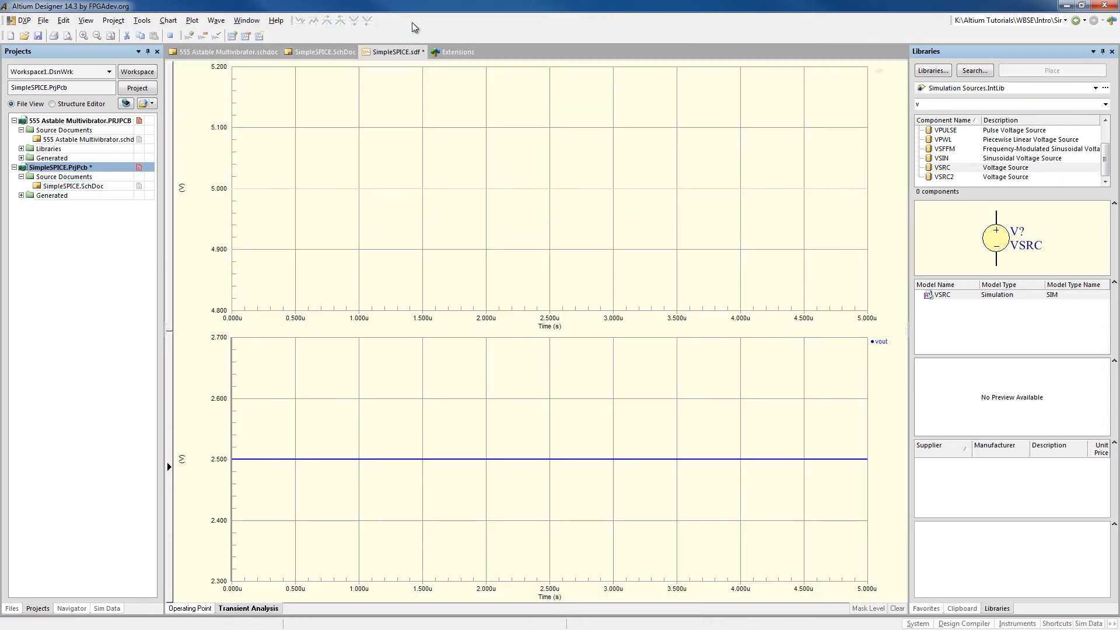
pyautogui.moveTo(0, 233); pyautogui.dragTo(439, 265)
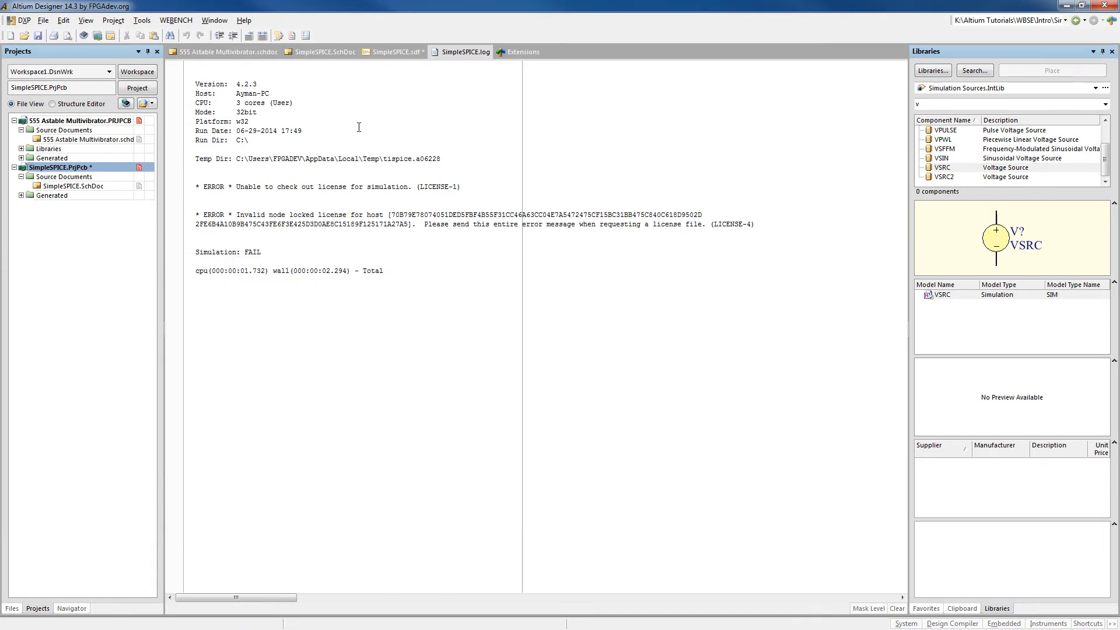
# Examine the license errors in SimpleSPICE.log, and switch to the browser to read the WEBENCH license installation instructions.
pyautogui.click(382, 121)
pyautogui.moveTo(269, 215); pyautogui.dragTo(430, 217)
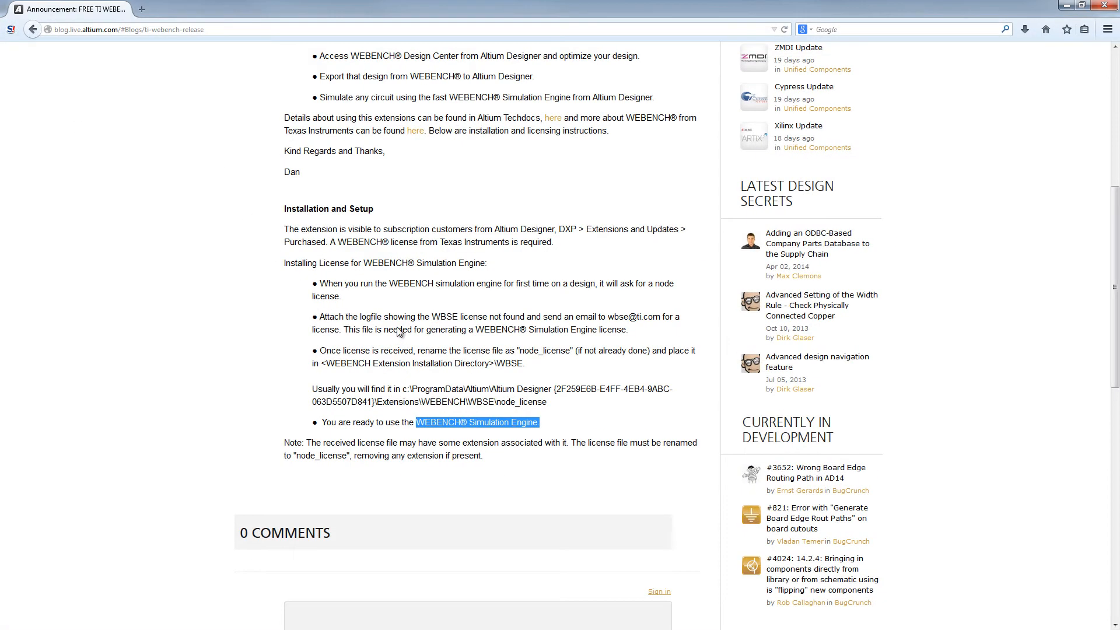
pyautogui.scroll(4, 398, 330)
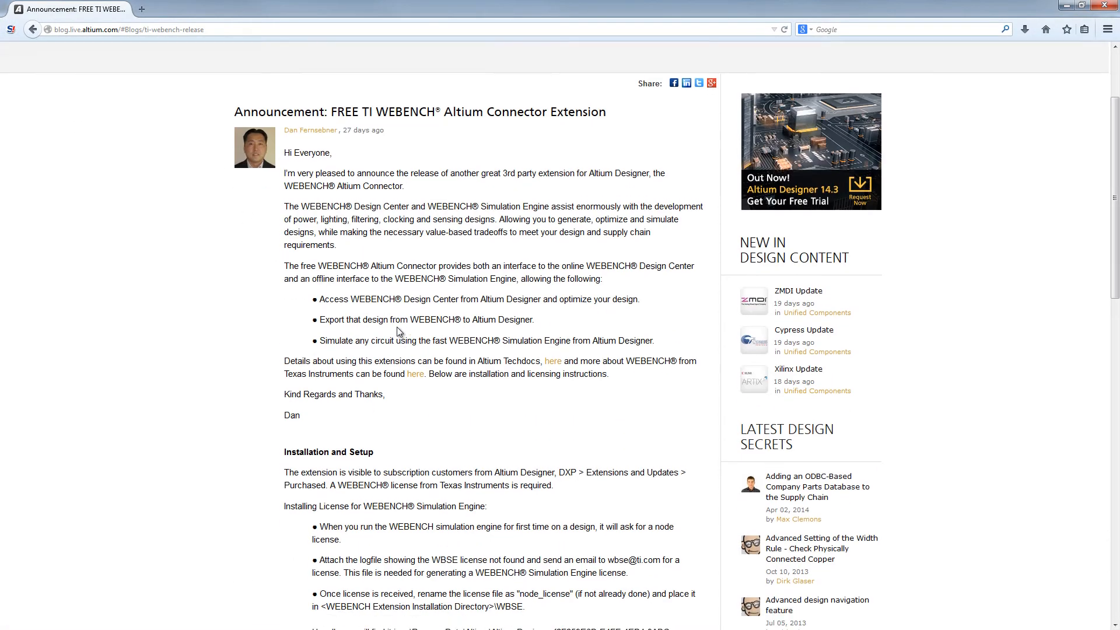
pyautogui.scroll(-1, 397, 329)
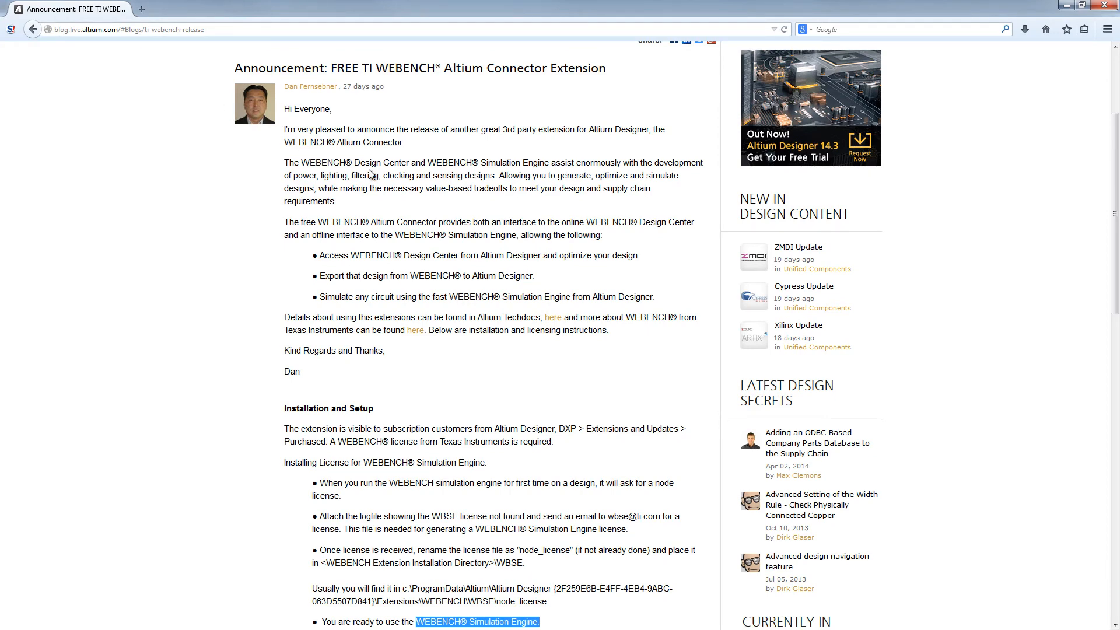
pyautogui.scroll(-2, 369, 169)
pyautogui.scroll(2, 370, 169)
pyautogui.scroll(-3, 395, 221)
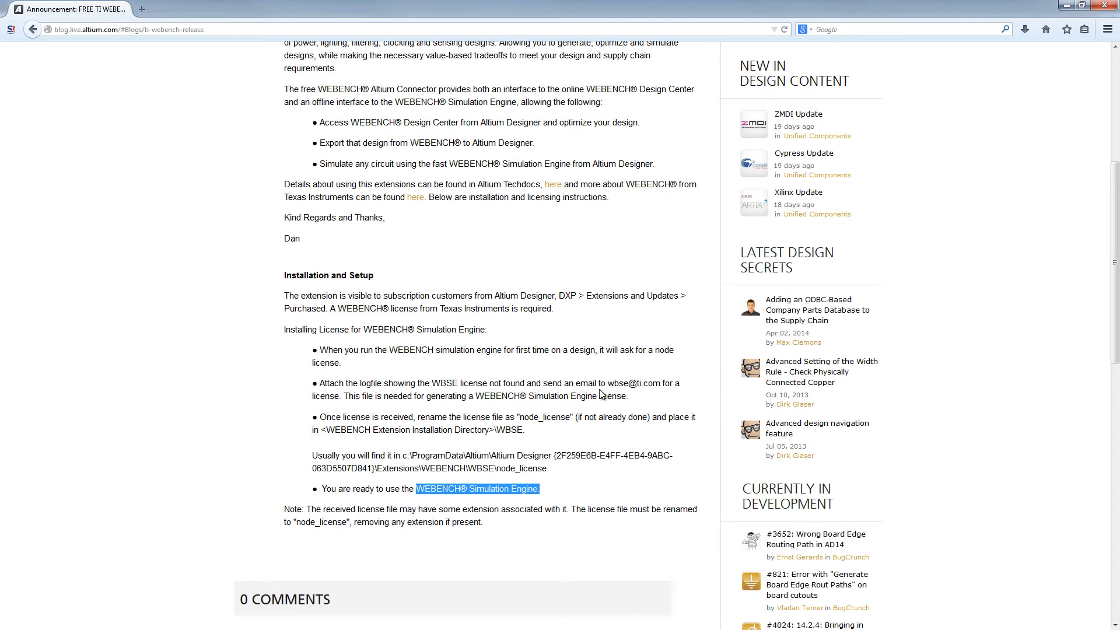
pyautogui.moveTo(608, 384); pyautogui.dragTo(671, 392)
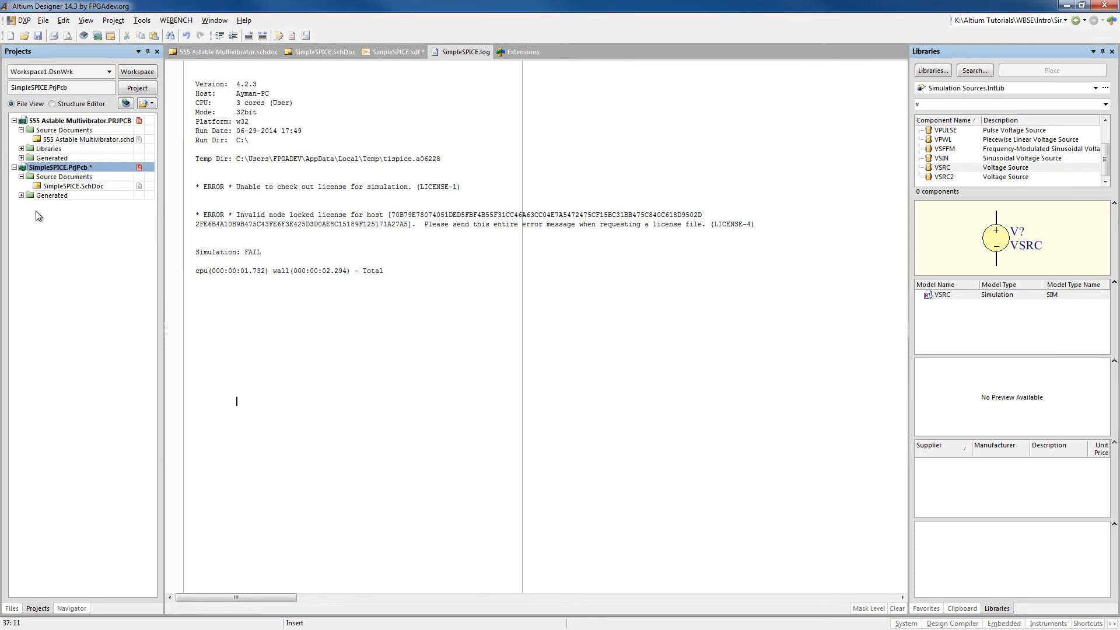
# Back in Altium Designer, open the WEBENCH Simulation Engine preferences and select the whole WBSE installation location path.
pyautogui.click(25, 21)
pyautogui.click(47, 66)
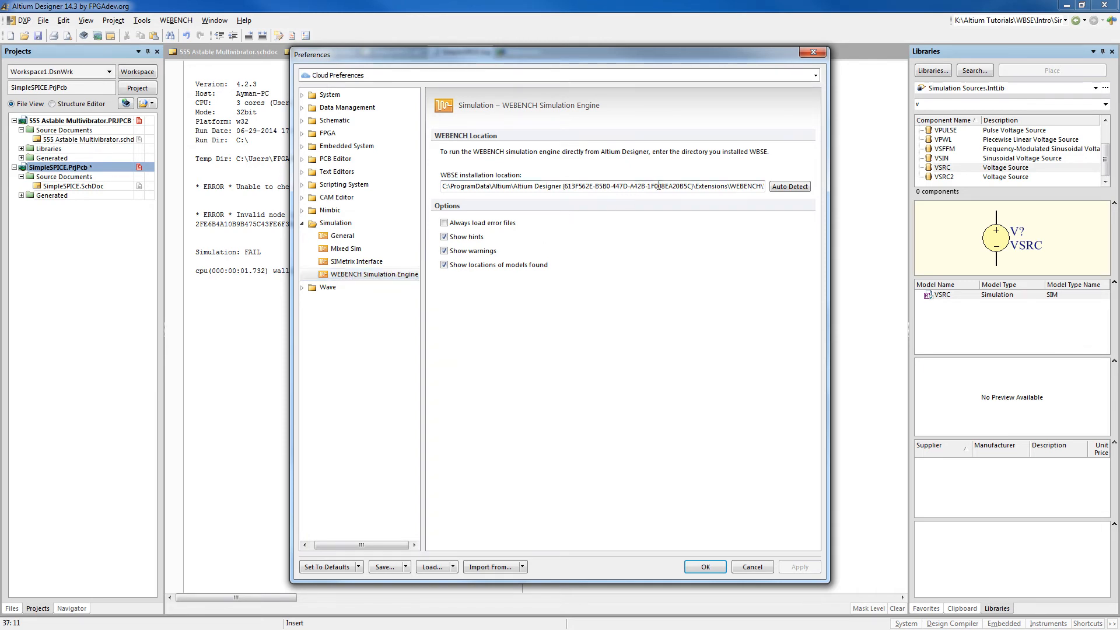
pyautogui.moveTo(671, 192); pyautogui.dragTo(508, 191)
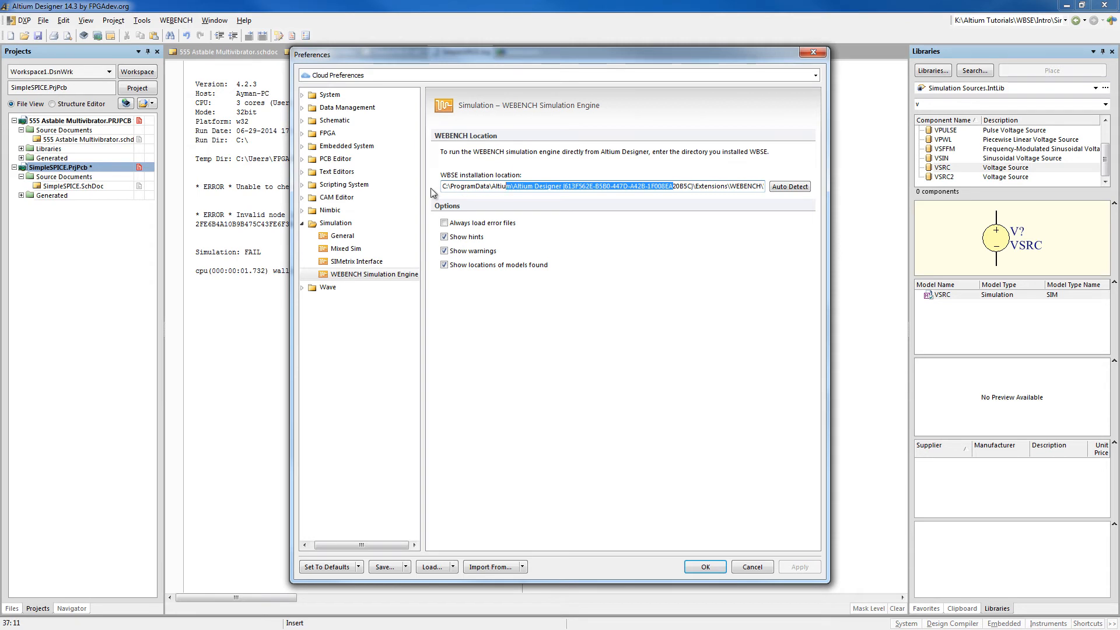
pyautogui.click(500, 186)
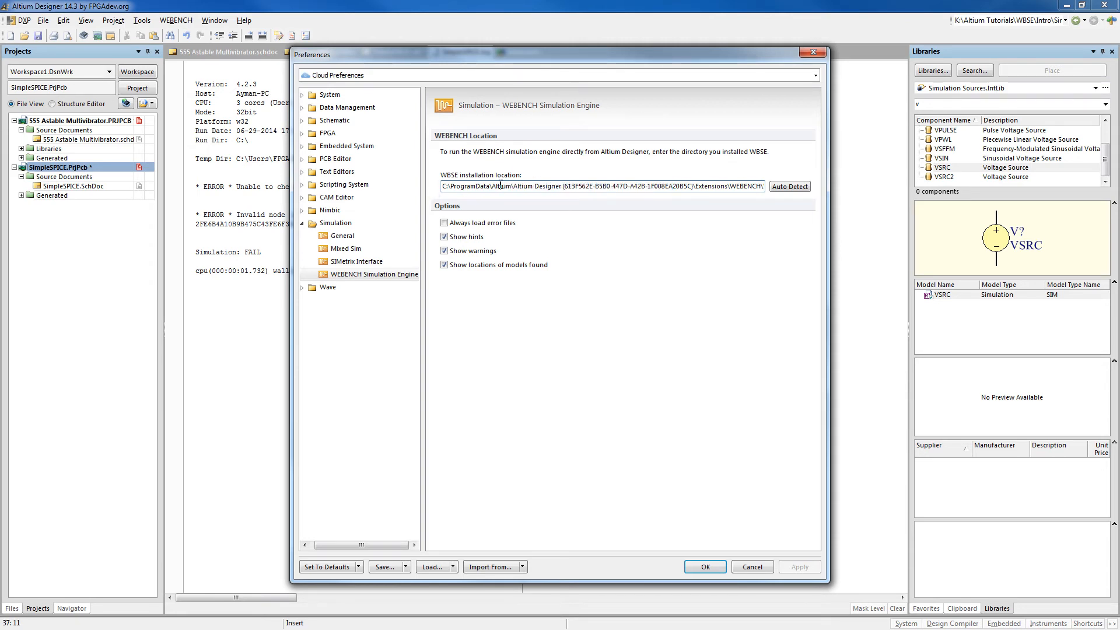
pyautogui.hotkey('ctrl', 'a')
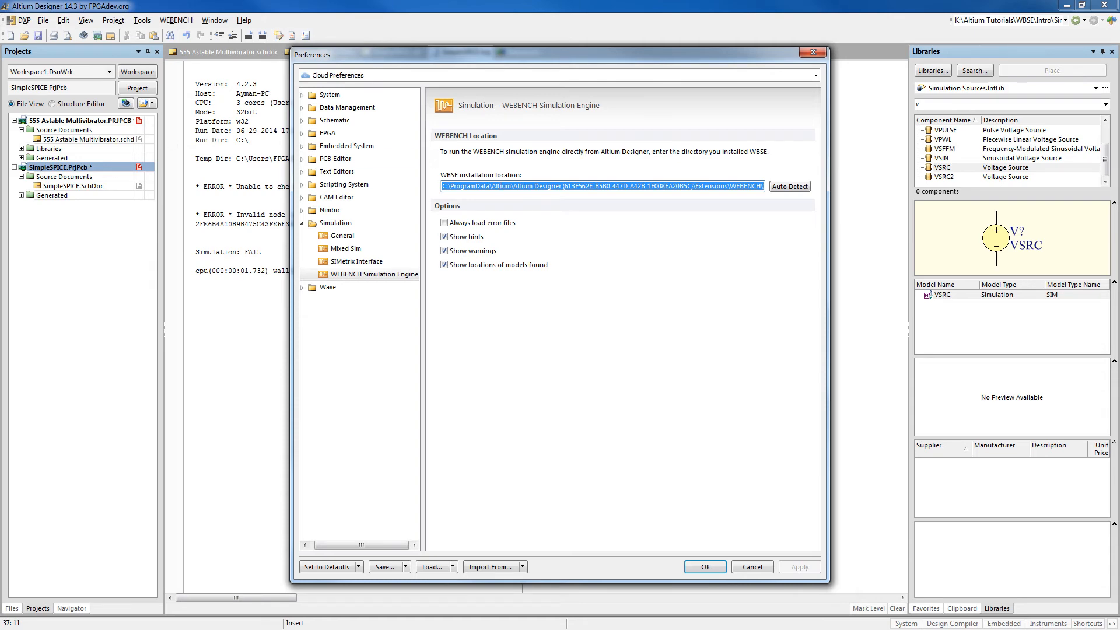
# Switch to the WBSE installation folder in Windows Explorer and rename the file node_license_old as node_license.
pyautogui.hotkey('alt', 'Tab')
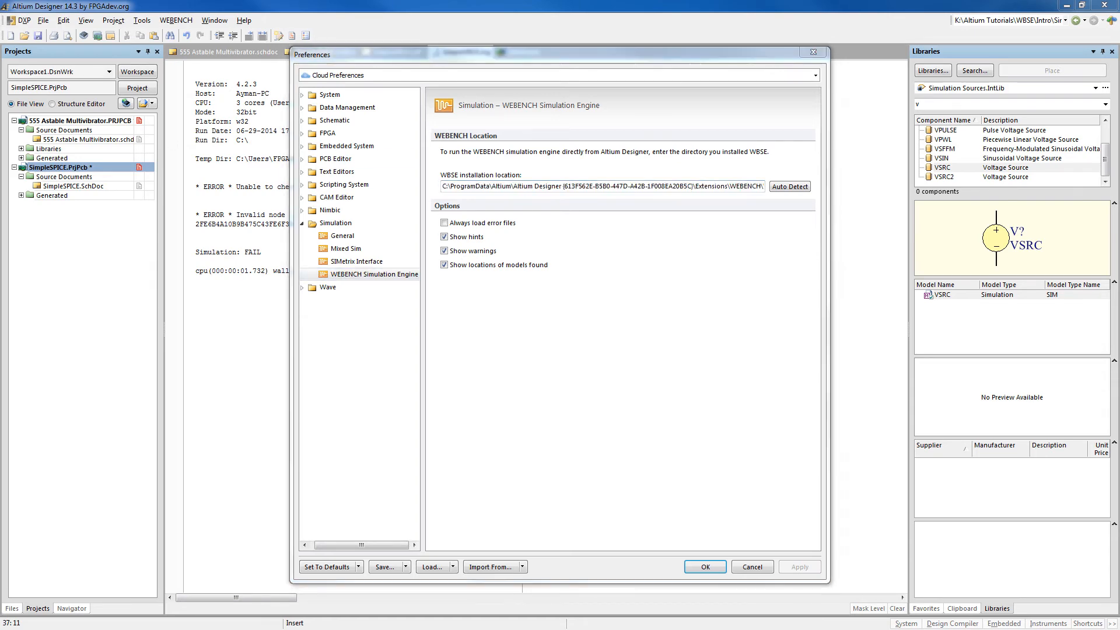
pyautogui.moveTo(289, 196); pyautogui.dragTo(419, 148)
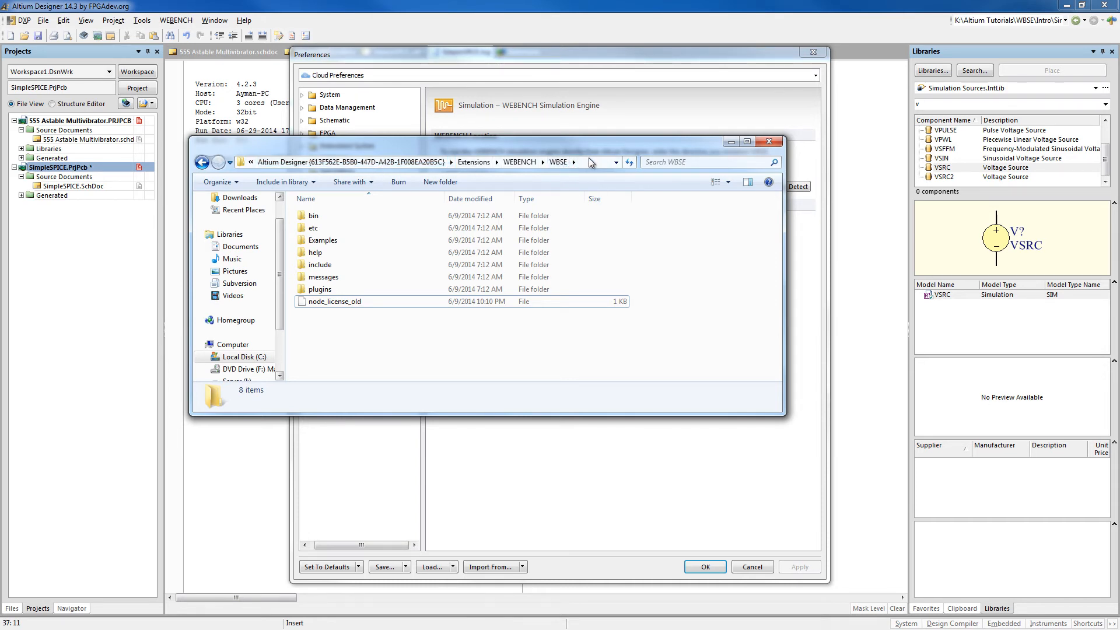
pyautogui.click(347, 304)
pyautogui.click(345, 301)
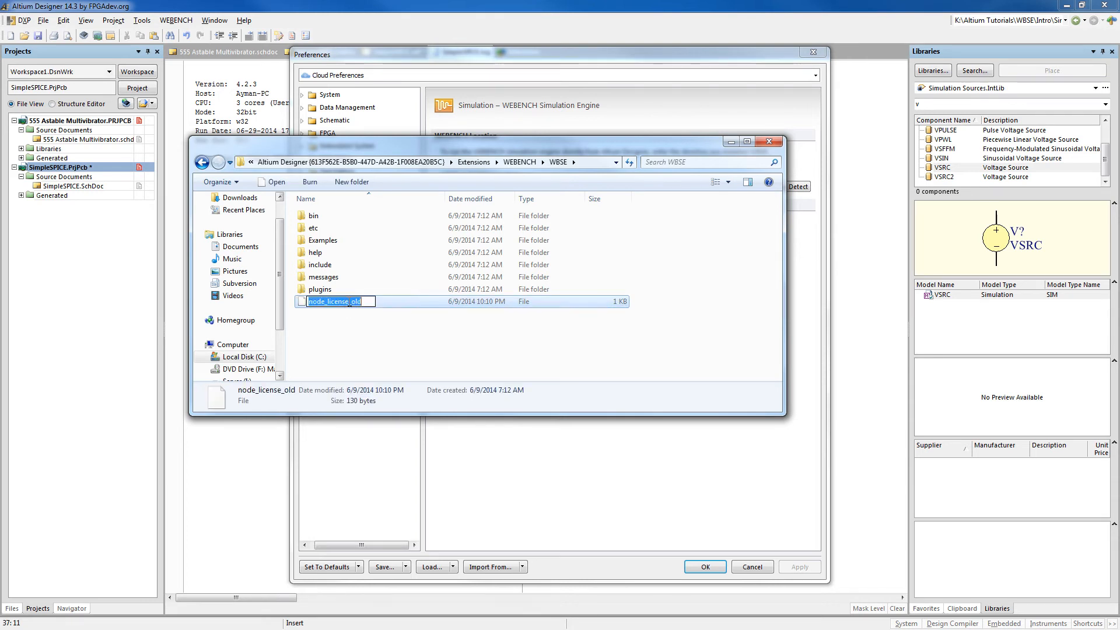
pyautogui.click(369, 302)
pyautogui.press('BackSpace')
pyautogui.press('BackSpace')
pyautogui.press('BackSpace')
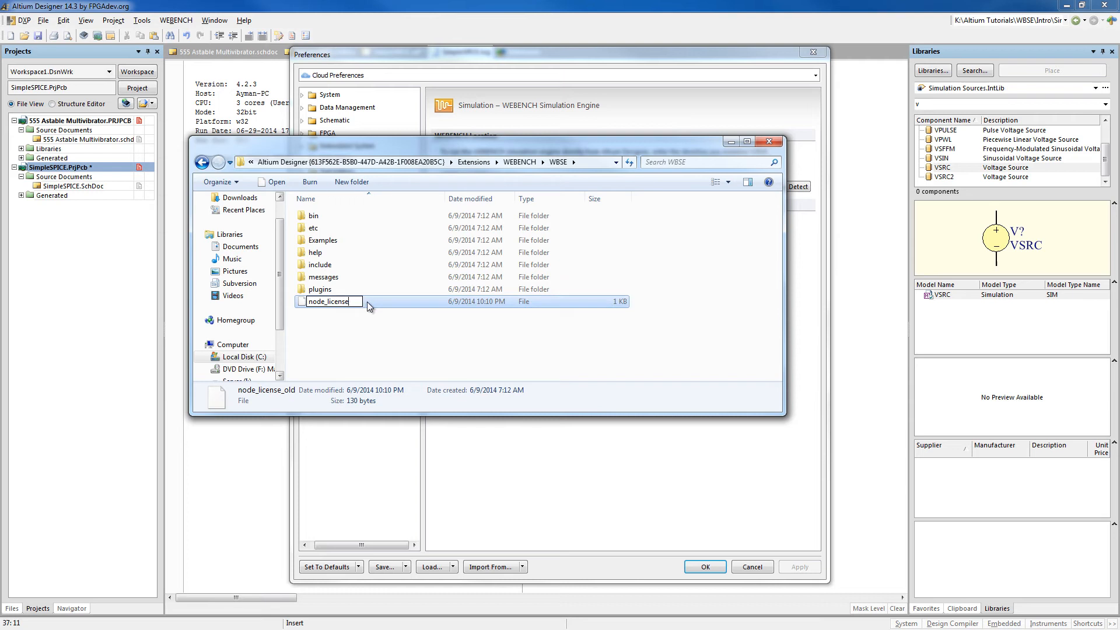
pyautogui.click(324, 316)
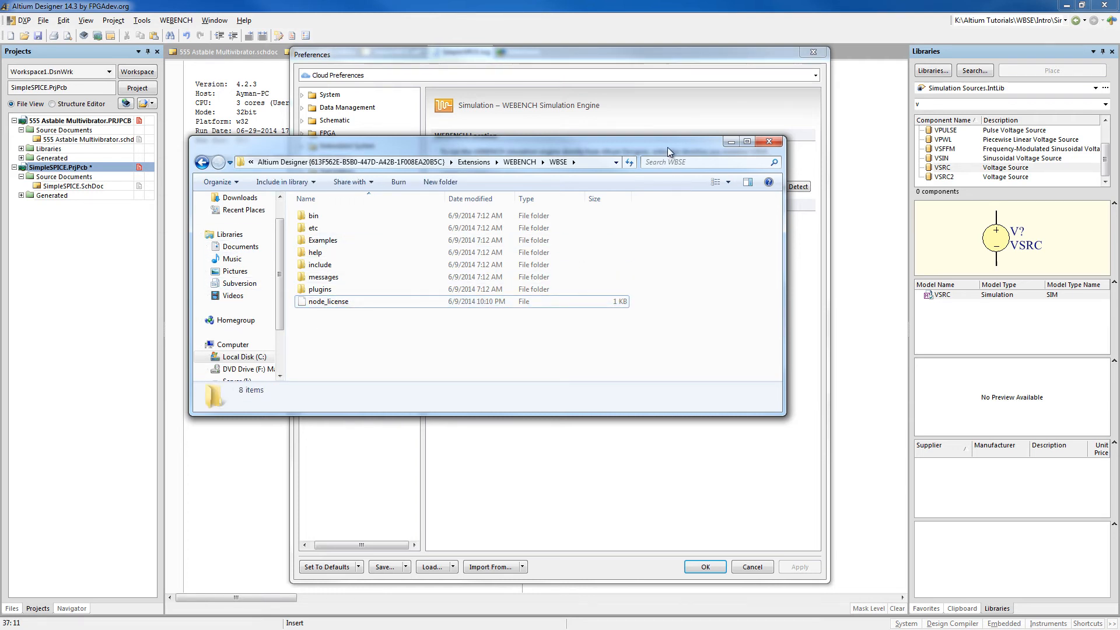
# Move the Explorer window off the screen and close the Altium Designer preferences without applying changes.
pyautogui.moveTo(669, 146); pyautogui.dragTo(0, 135)
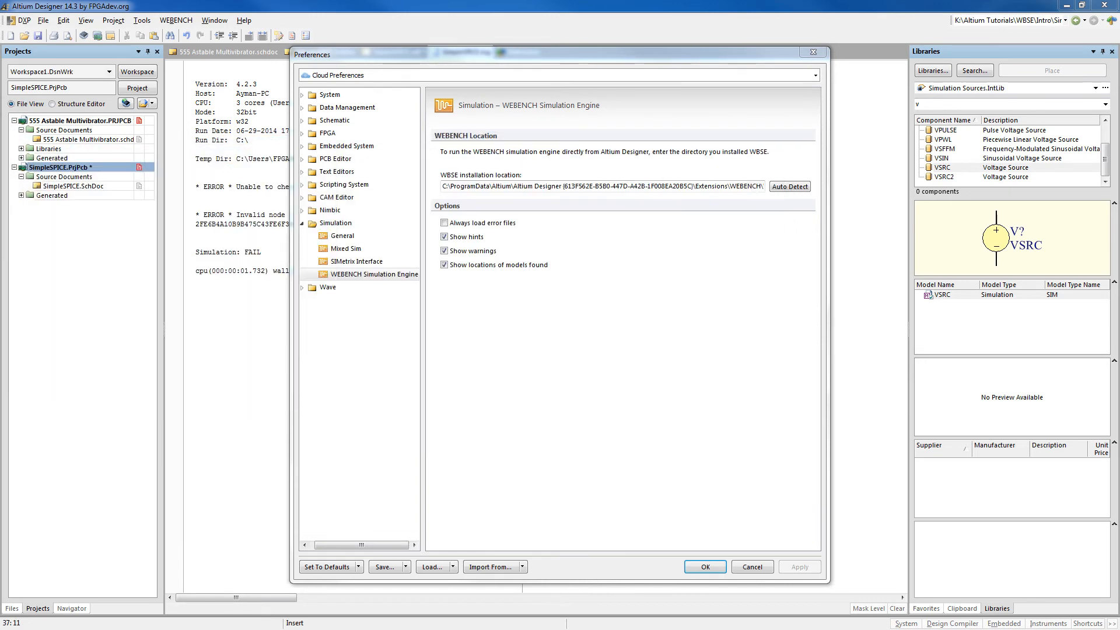
pyautogui.click(661, 461)
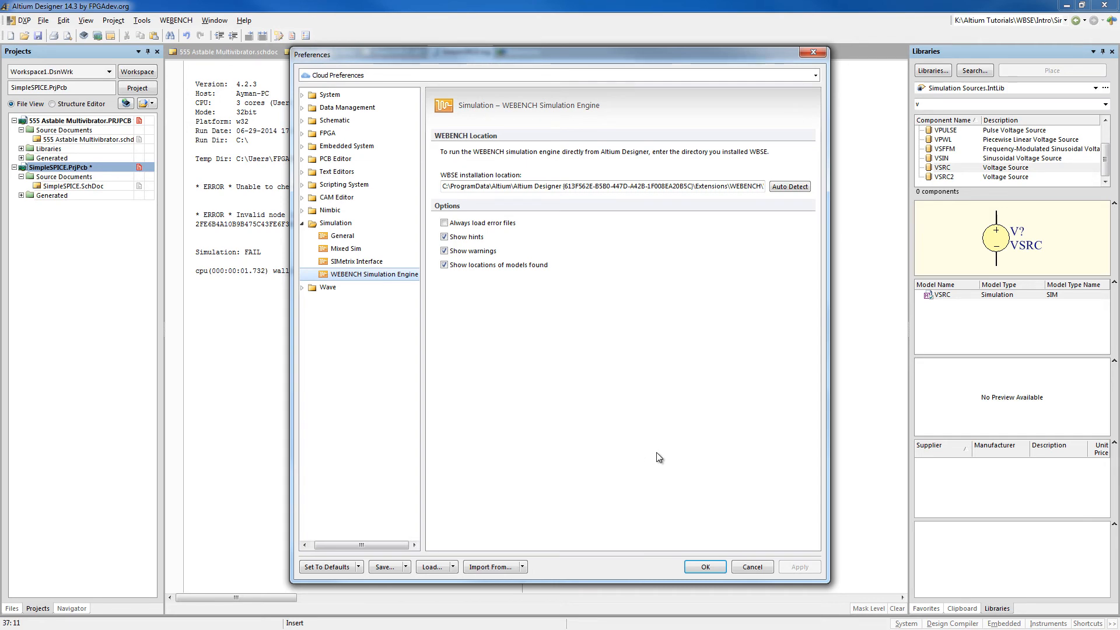
pyautogui.click(749, 569)
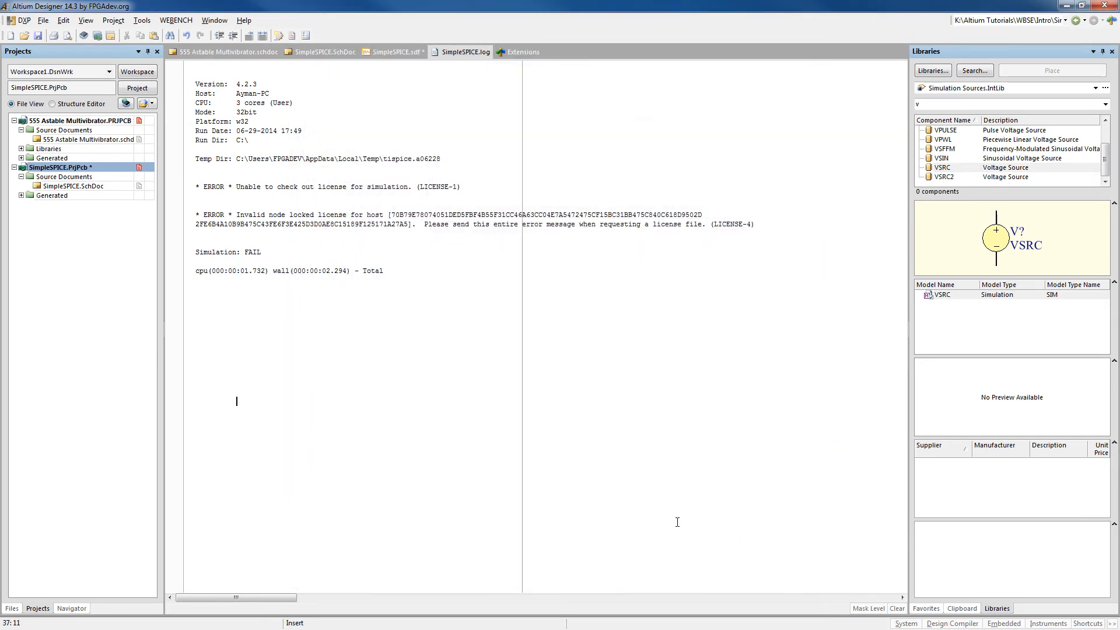
# Save the SimpleSPICE project again from its log document view.
pyautogui.rightClick(86, 167)
pyautogui.click(116, 235)
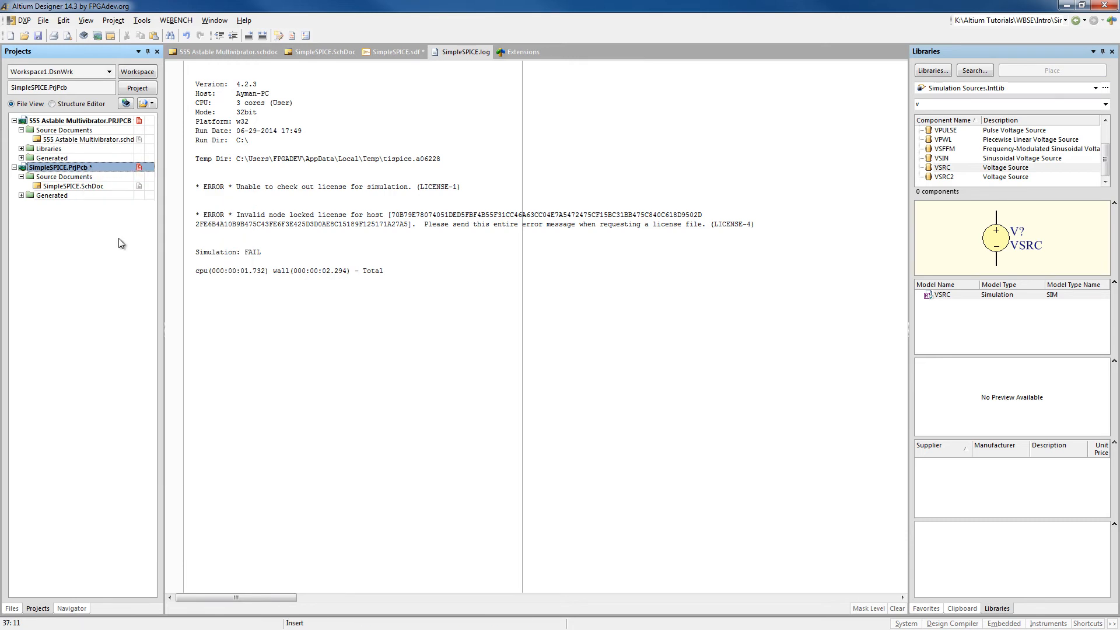
pyautogui.click(316, 354)
# Close SimpleSPICE.sdf without saving along with SimpleSPICE.log, and run the WEBENCH simulation of the schematic, clearing the messages window away.
pyautogui.rightClick(398, 54)
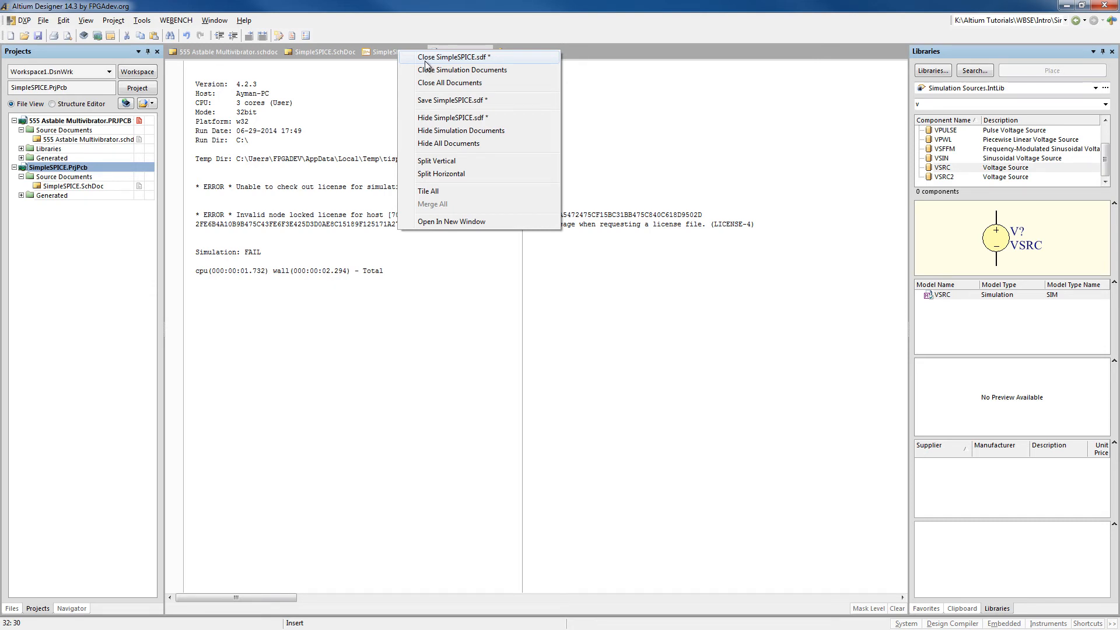
pyautogui.click(425, 58)
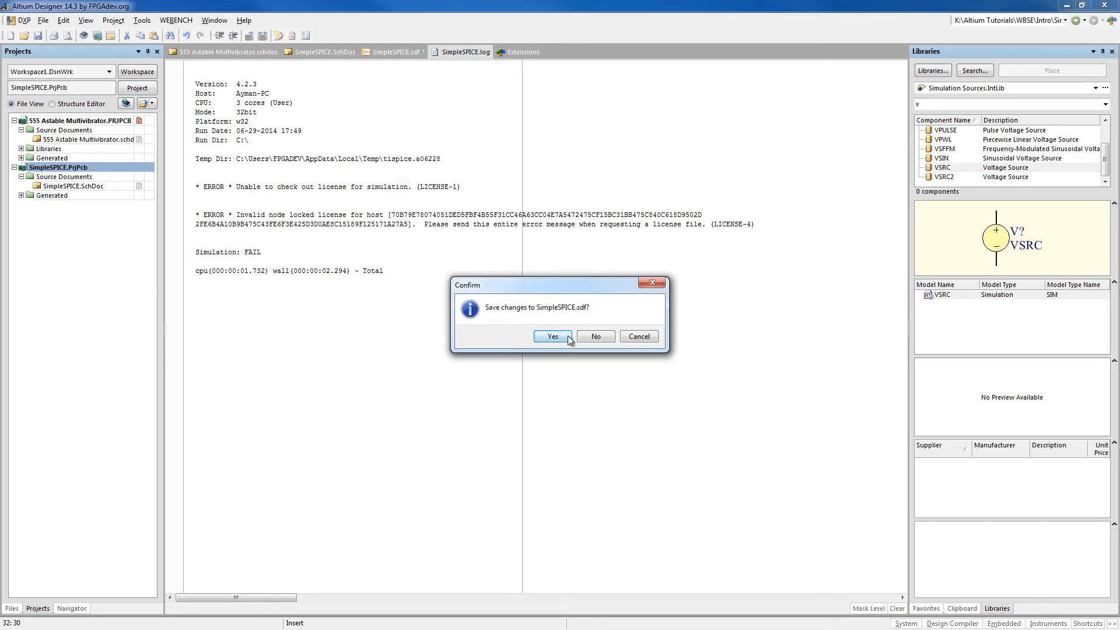
pyautogui.click(590, 338)
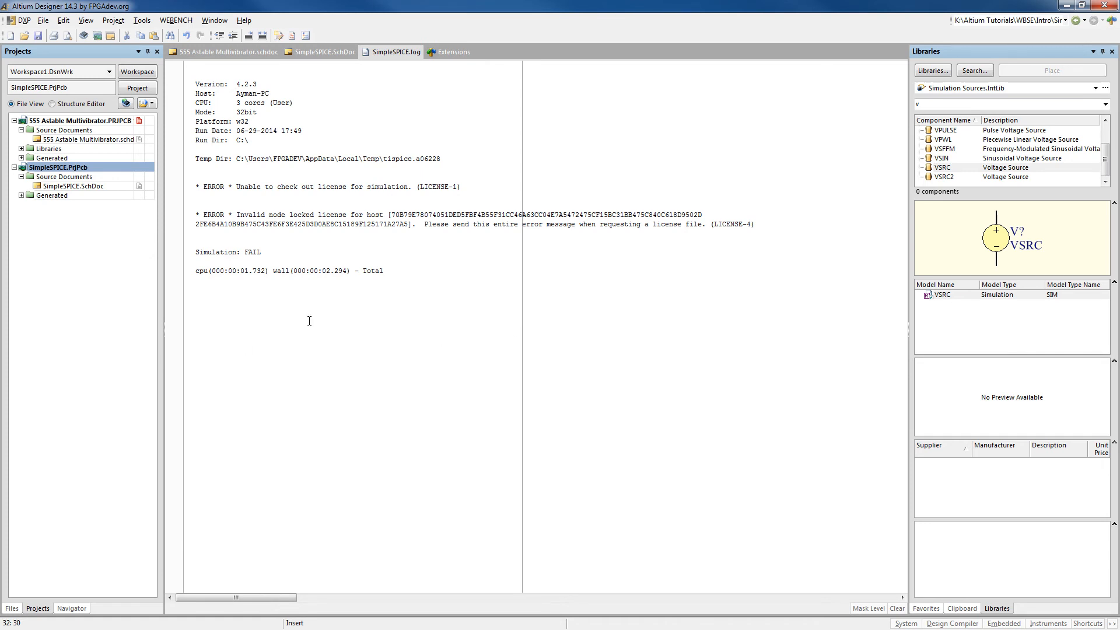
pyautogui.rightClick(385, 52)
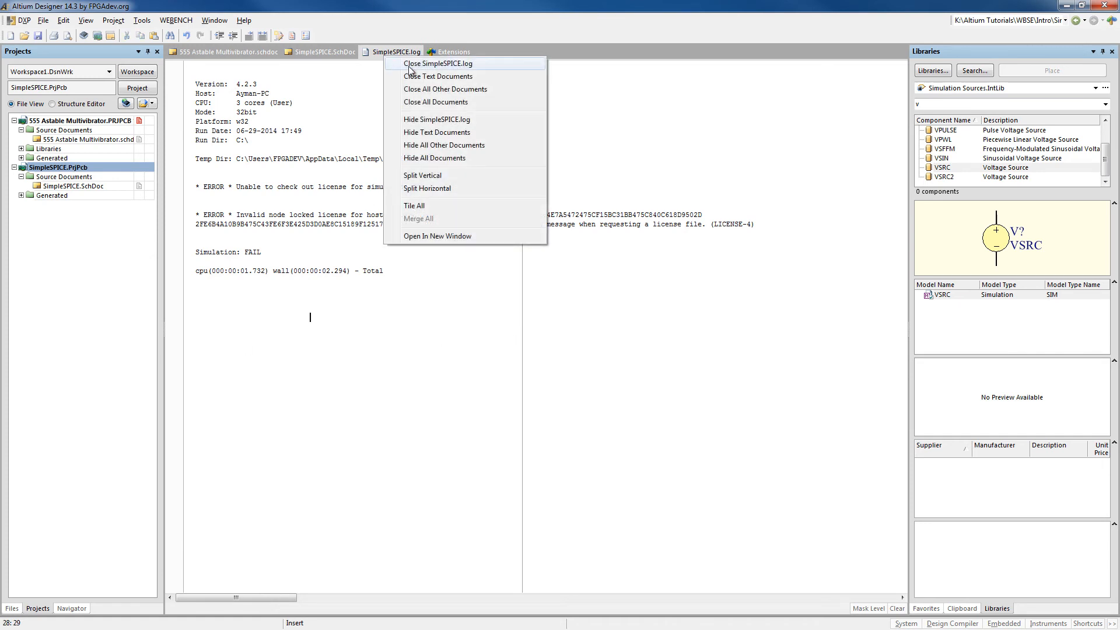
pyautogui.click(437, 64)
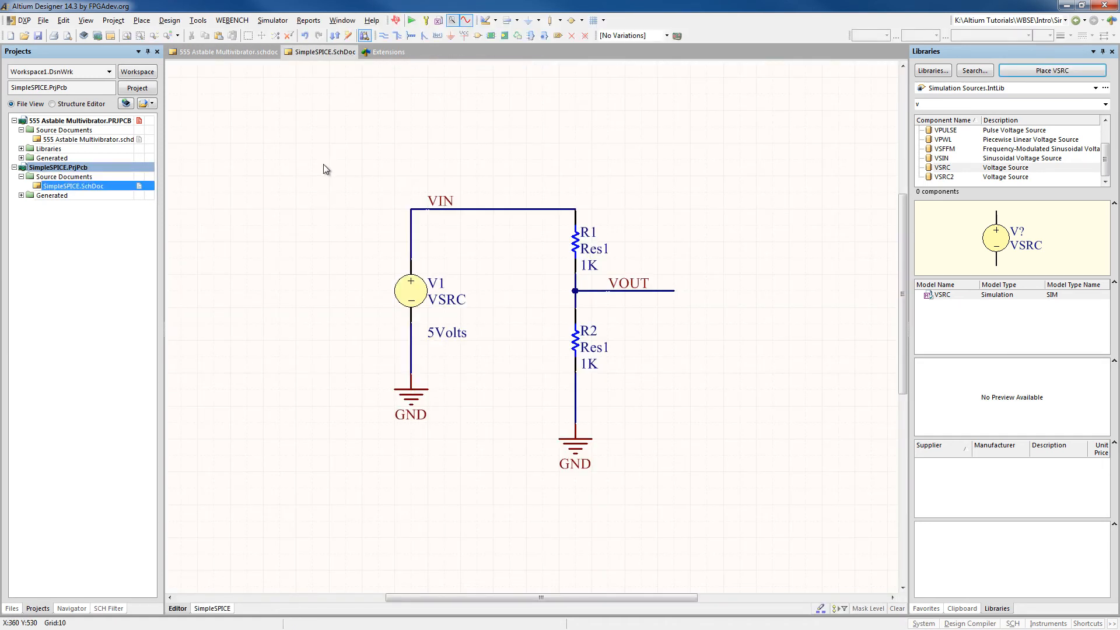
pyautogui.click(411, 23)
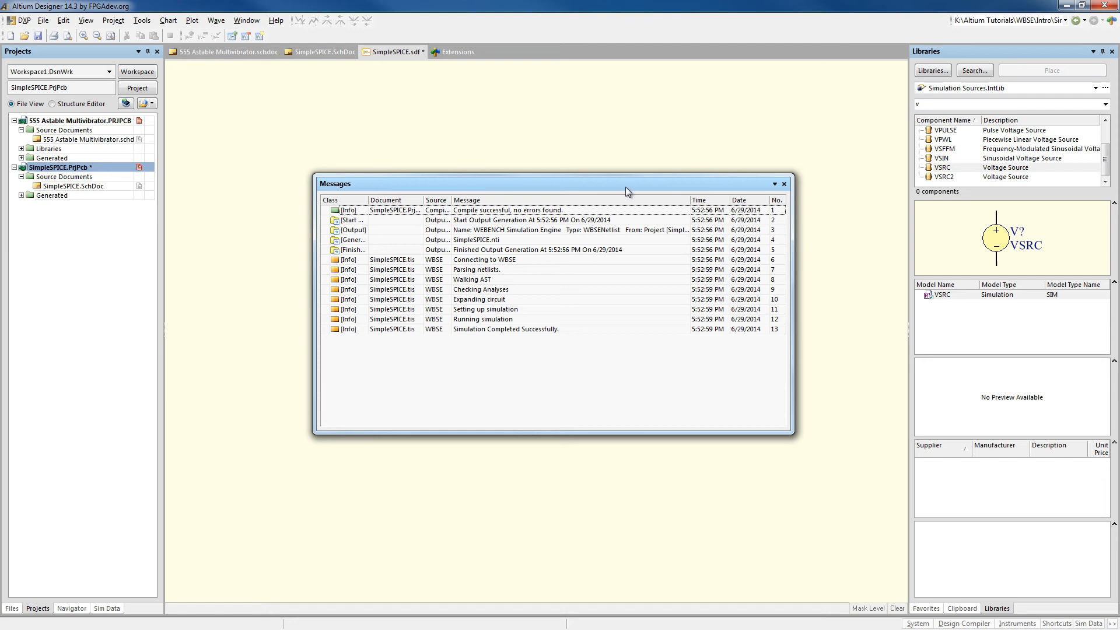
pyautogui.moveTo(626, 186); pyautogui.dragTo(1, 219)
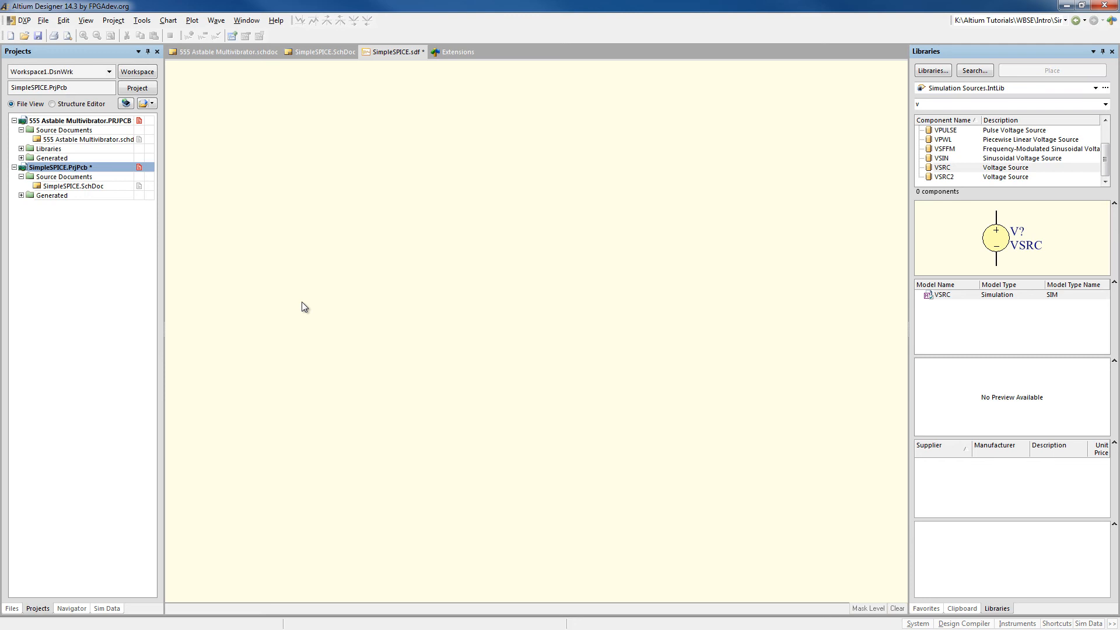
# Open the SimpleSPICE project folder in Windows Explorer and copy isspice.enl into it from the PCB_Project folder, clearing both Explorer windows away.
pyautogui.rightClick(95, 169)
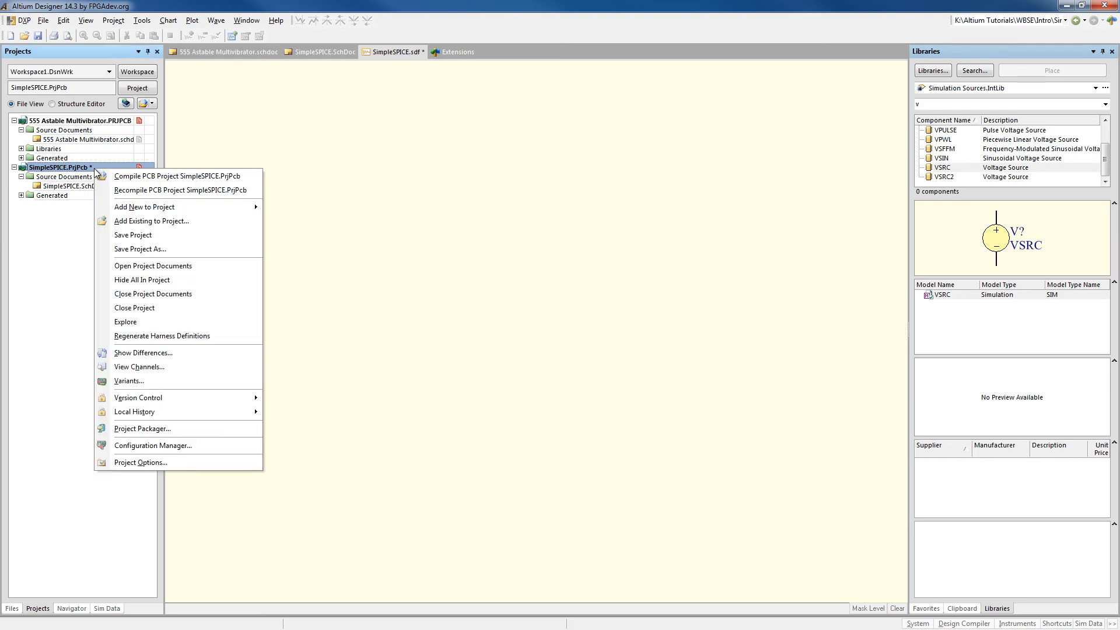
pyautogui.click(143, 322)
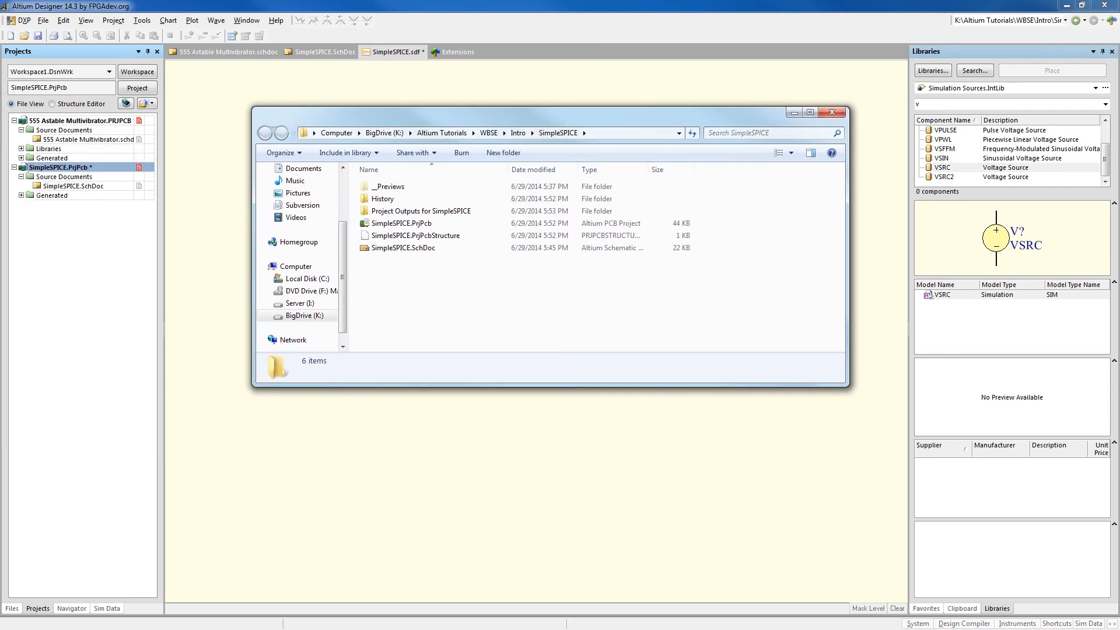
pyautogui.moveTo(1, 382); pyautogui.dragTo(477, 426)
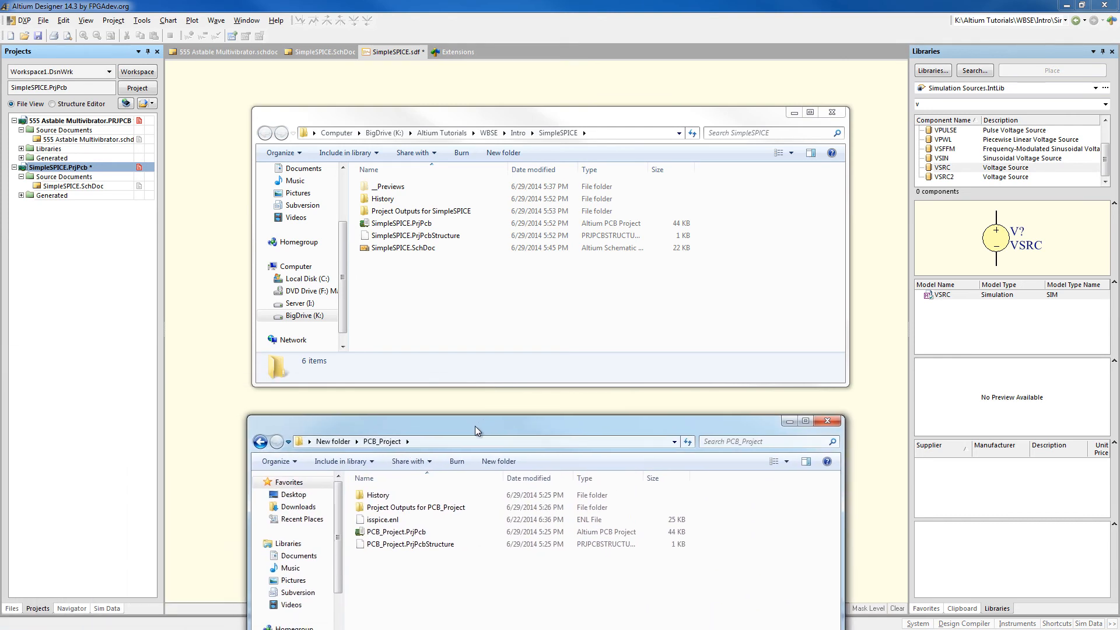
pyautogui.click(380, 522)
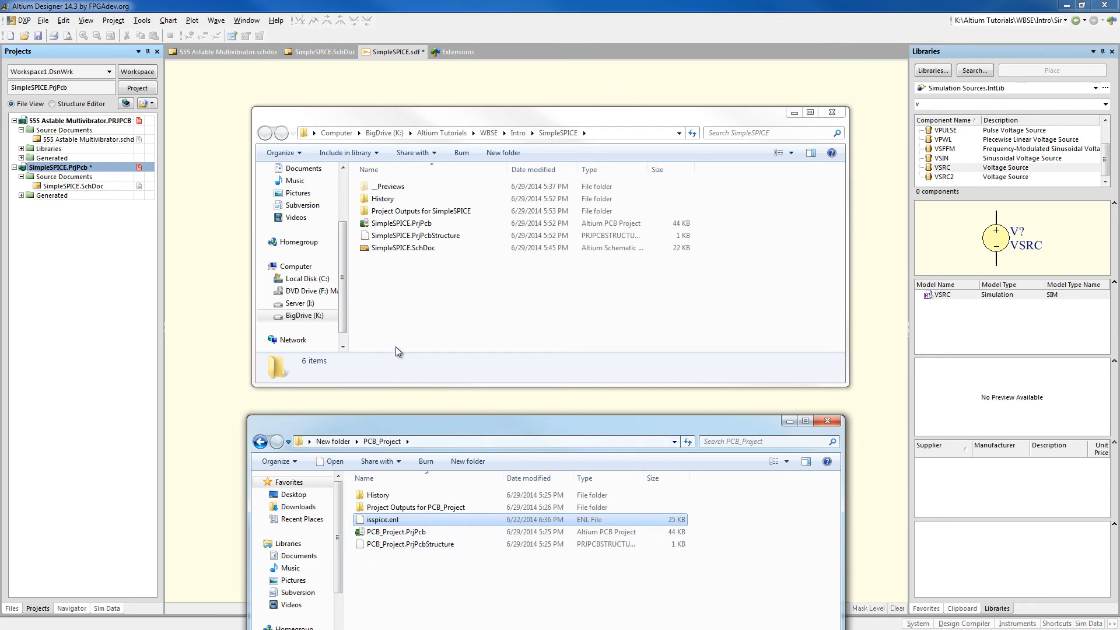
pyautogui.click(405, 293)
pyautogui.hotkey('ctrl', 'v')
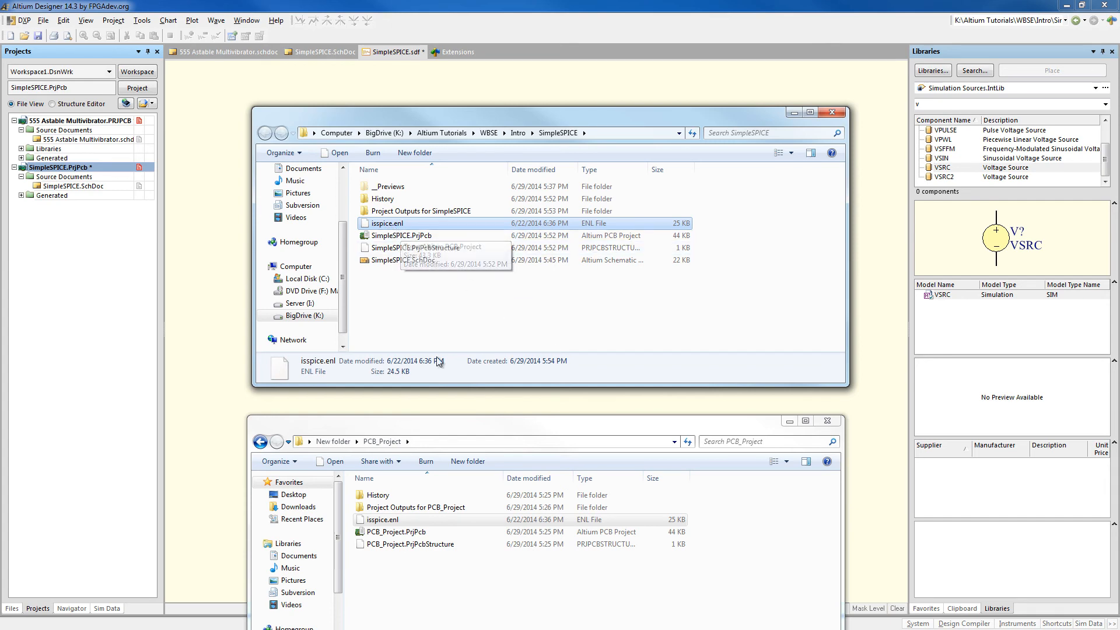
pyautogui.click(790, 421)
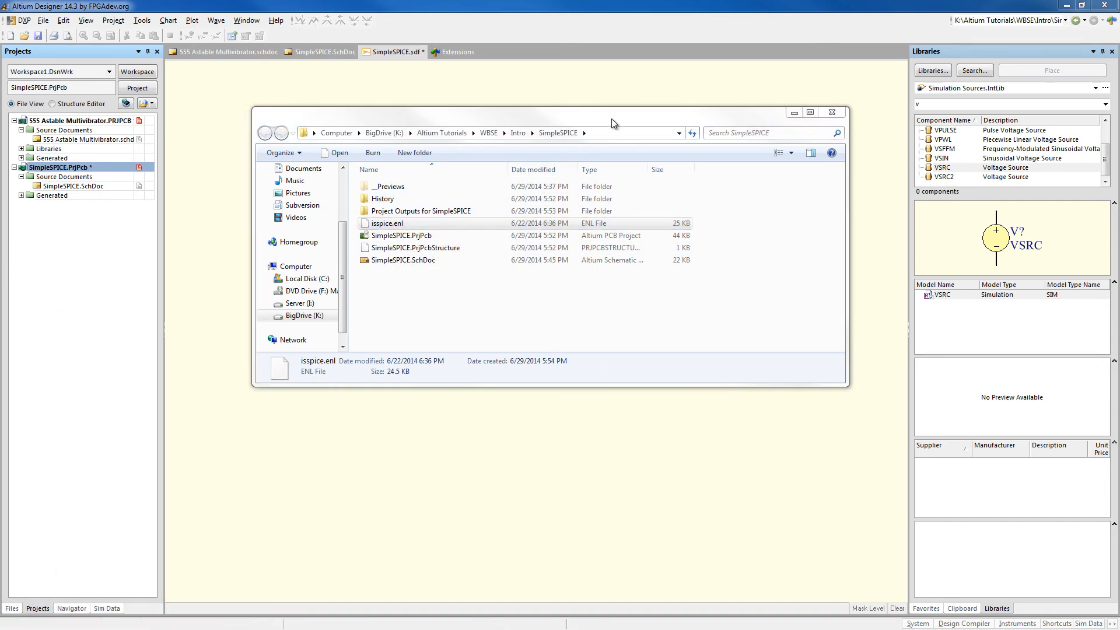
pyautogui.moveTo(590, 121); pyautogui.dragTo(0, 224)
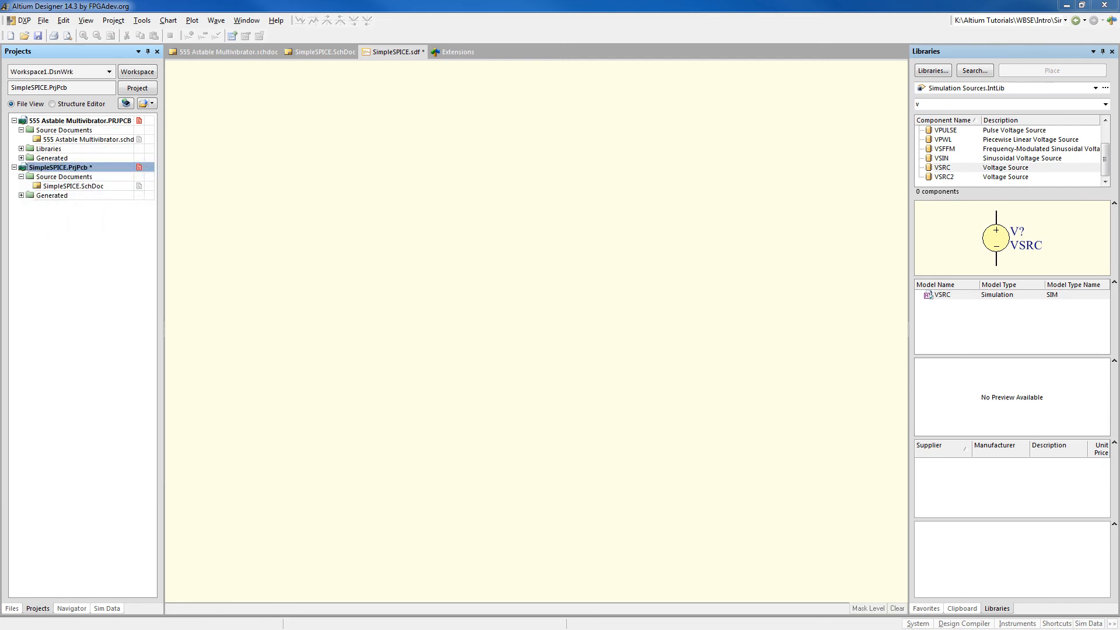
# Back in Altium Designer, close the SimpleSPICE.sdf results without saving changes.
pyautogui.click(81, 169)
pyautogui.rightClick(81, 169)
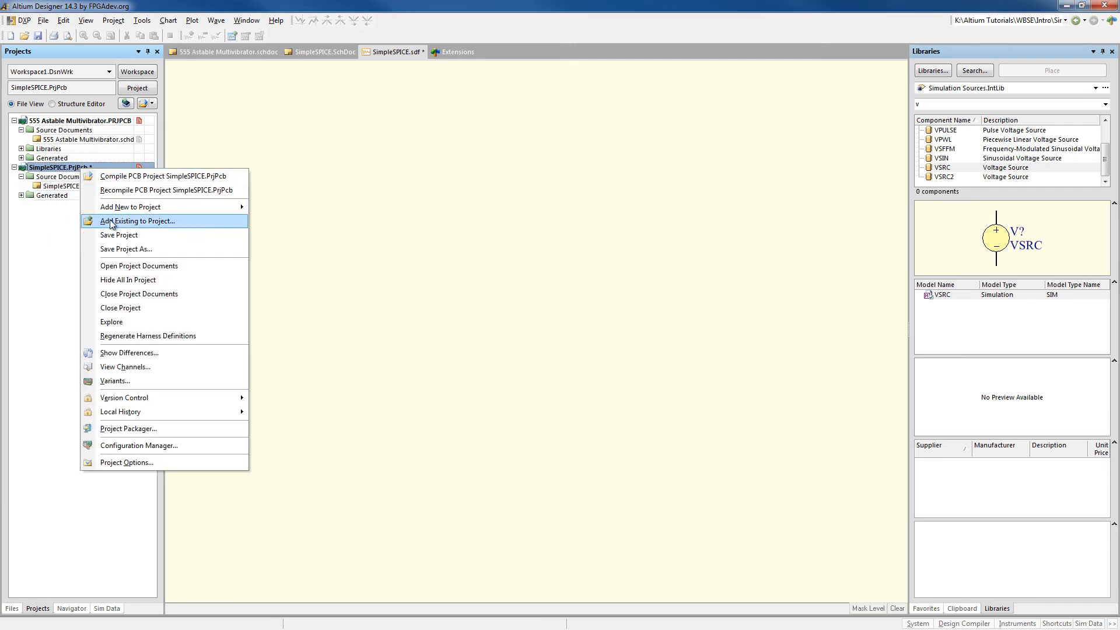
pyautogui.click(280, 105)
pyautogui.rightClick(388, 54)
pyautogui.click(414, 57)
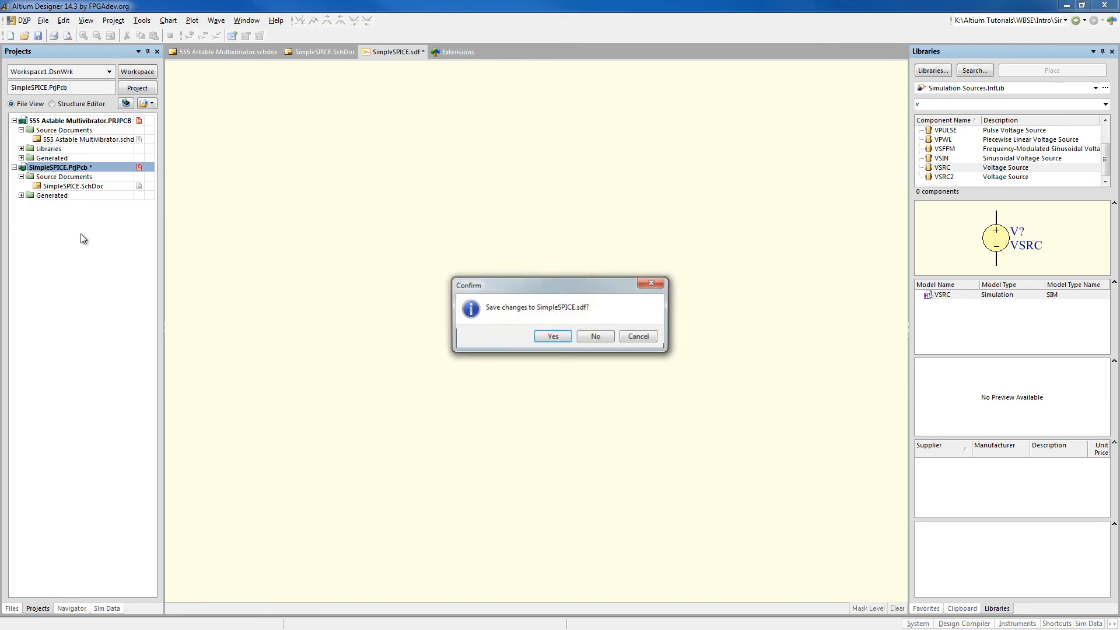
pyautogui.click(596, 338)
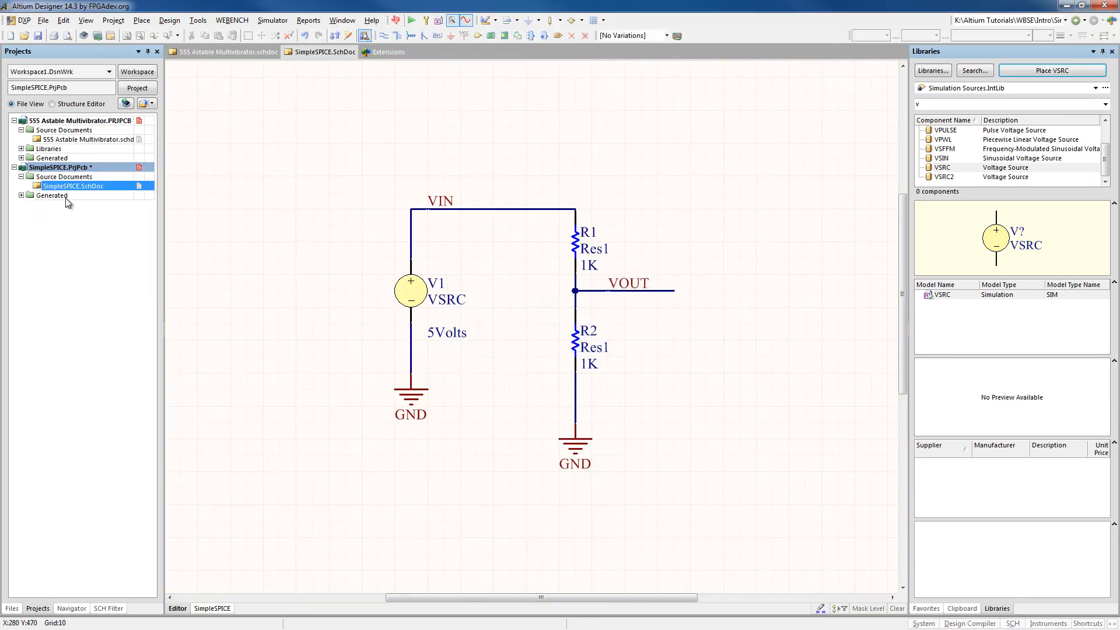
# Save the SimpleSPICE project and rerun the WEBENCH simulation, clearing the messages window away.
pyautogui.rightClick(82, 168)
pyautogui.click(120, 235)
pyautogui.click(412, 22)
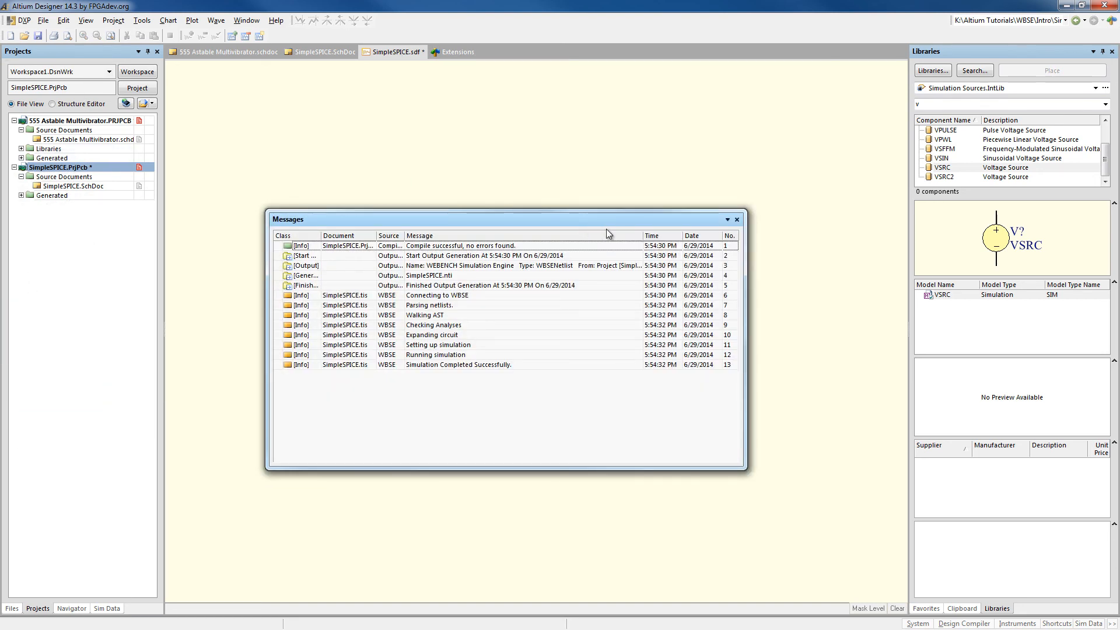
pyautogui.moveTo(611, 222); pyautogui.dragTo(0, 175)
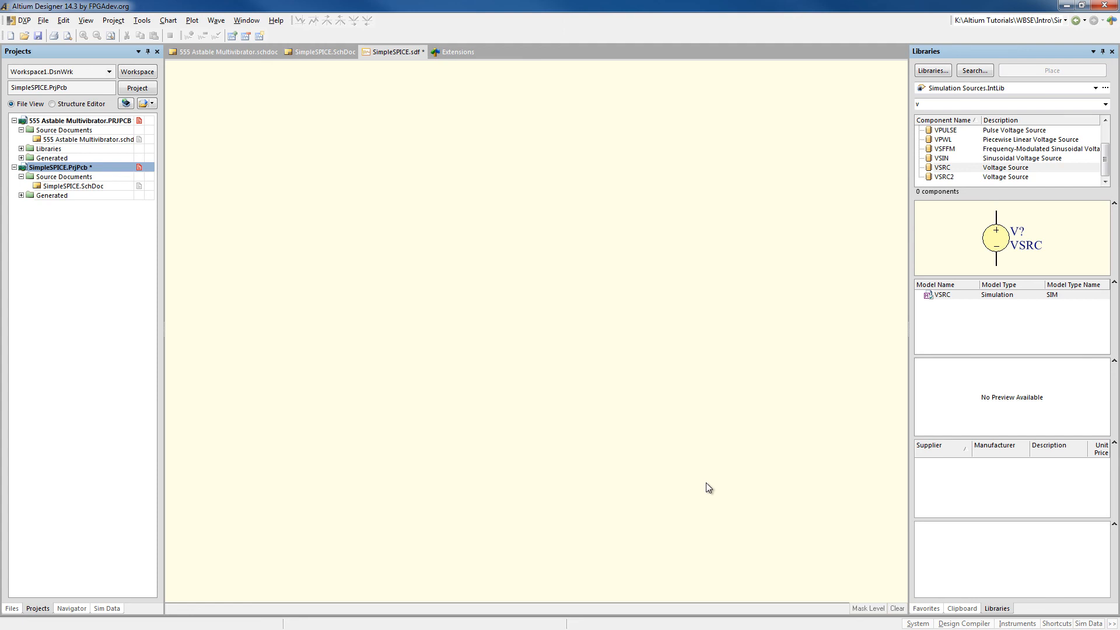
# Check the simulation data for available waves and close SimpleSPICE.sdf without saving changes.
pyautogui.click(102, 610)
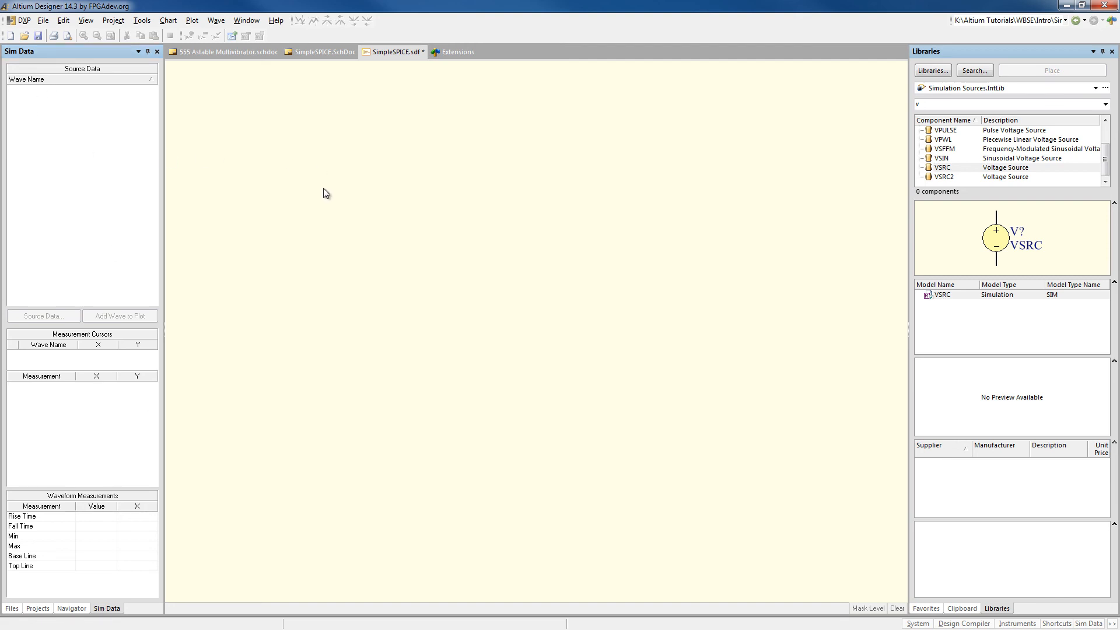
pyautogui.rightClick(390, 52)
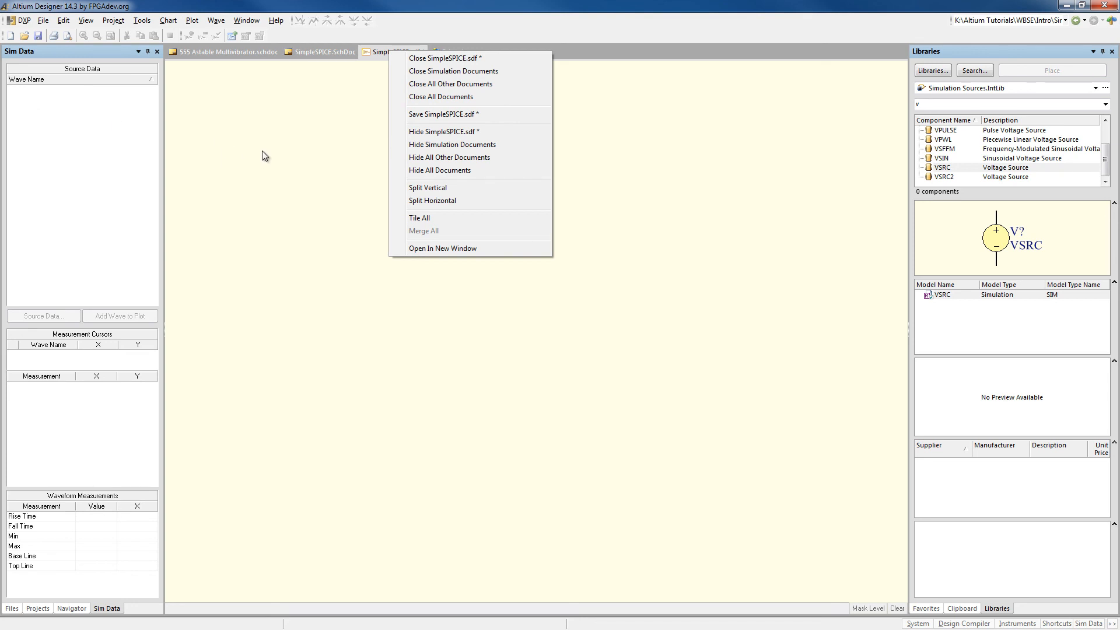
pyautogui.click(442, 58)
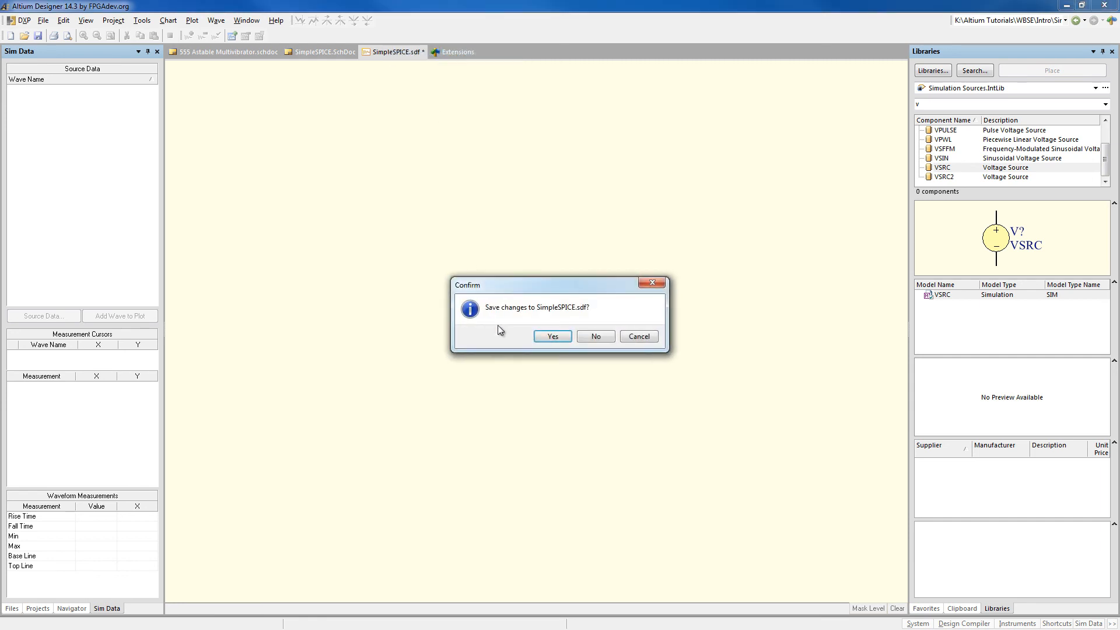
pyautogui.click(596, 336)
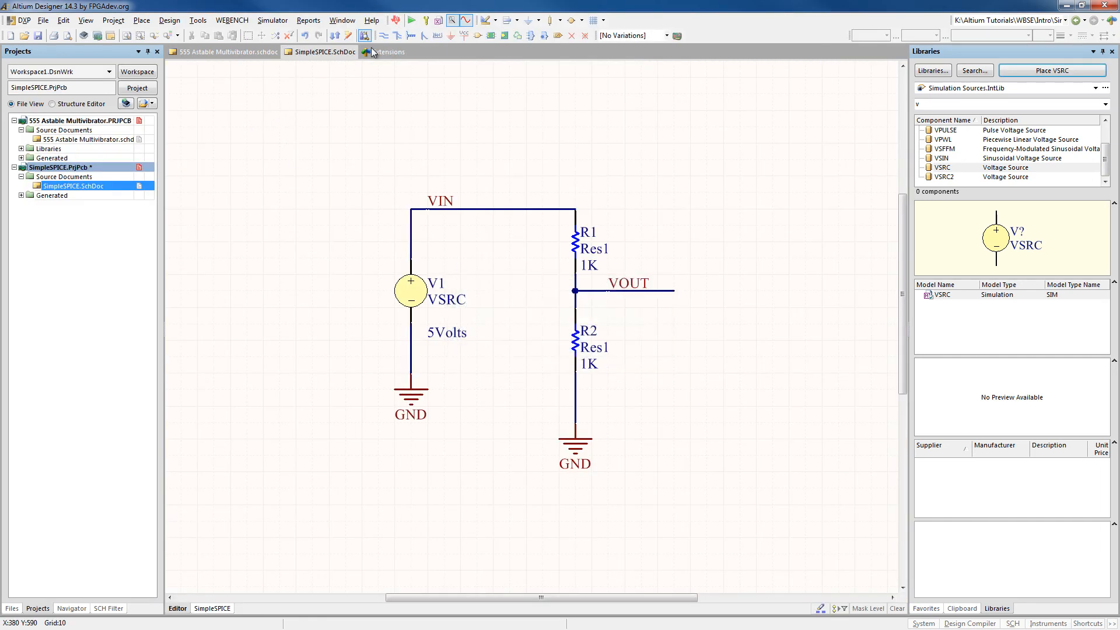
# Add VIN and VOUT to the active signals in the WBSE analyses setup and apply it.
pyautogui.click(426, 23)
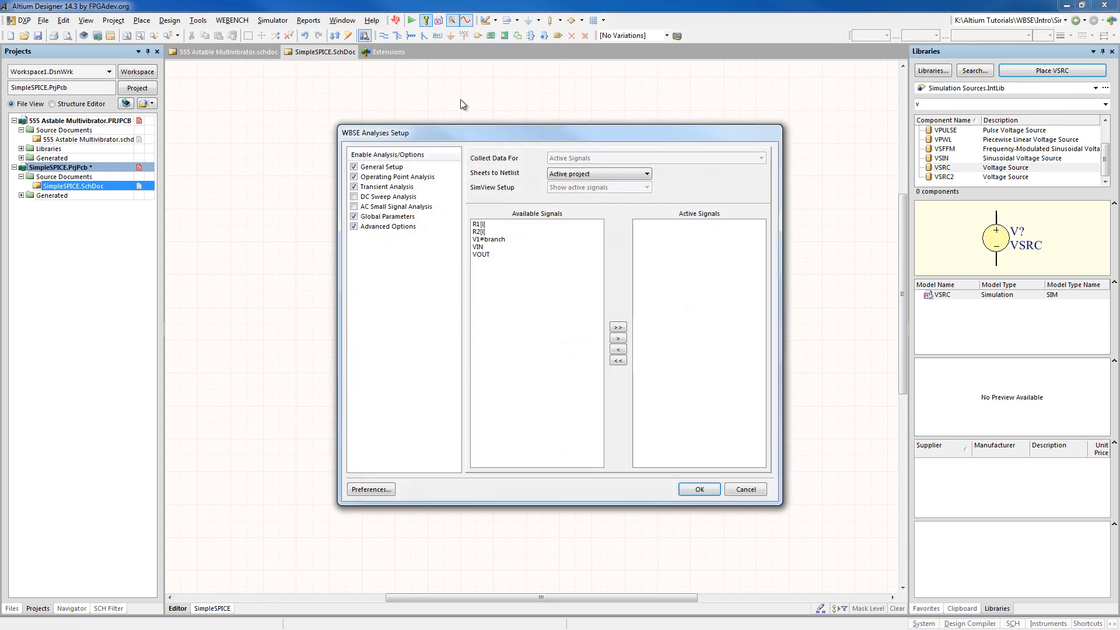
pyautogui.moveTo(531, 134); pyautogui.dragTo(426, 87)
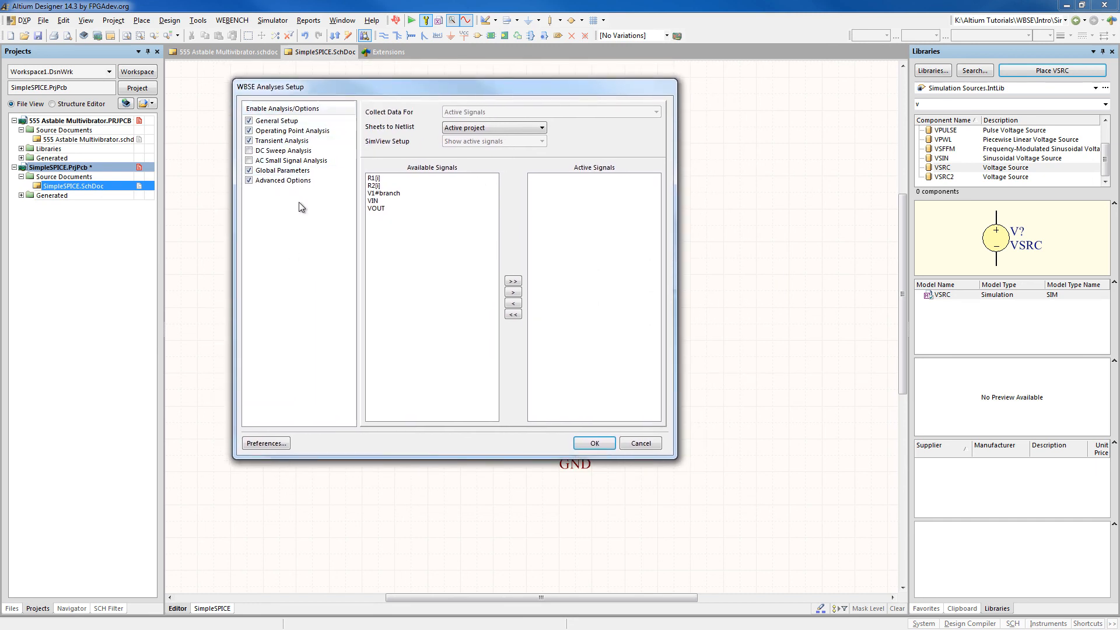
pyautogui.click(378, 202)
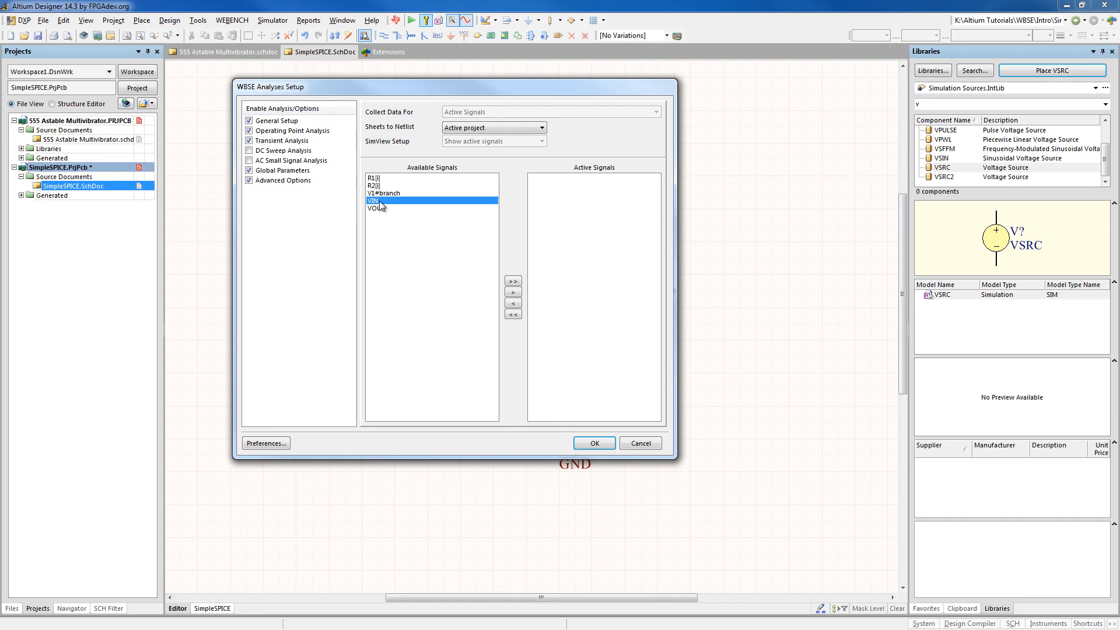
pyautogui.keyDown('shift'); pyautogui.click(386, 208); pyautogui.keyUp('shift')
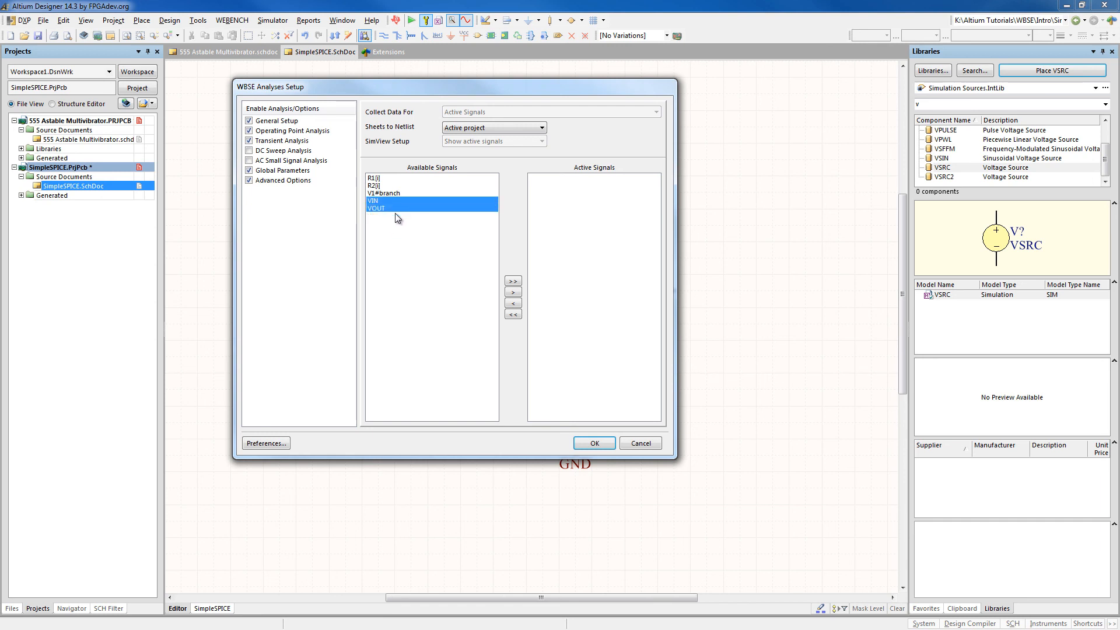
pyautogui.click(513, 292)
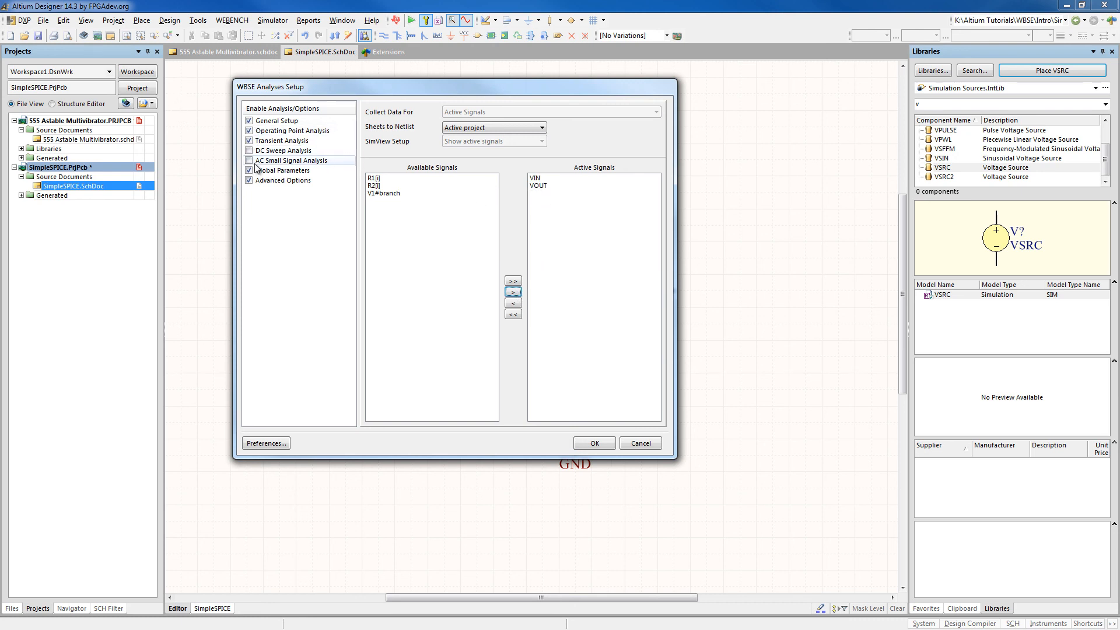
pyautogui.click(595, 444)
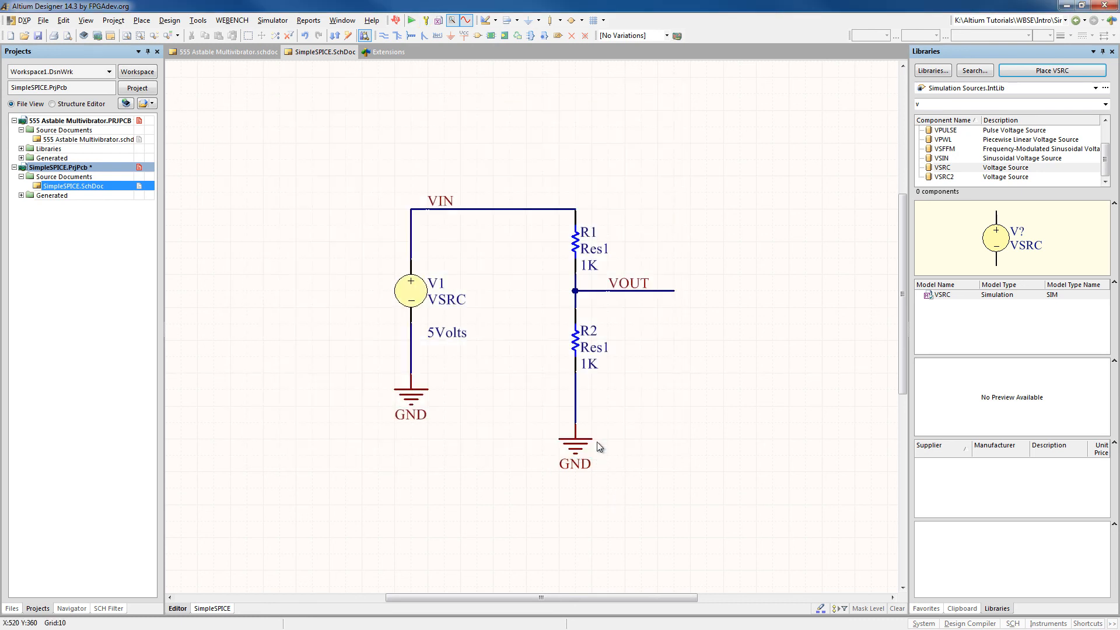
# Run the WEBENCH simulation with the new signal setup and select the V(vout) wave in the source data.
pyautogui.click(411, 21)
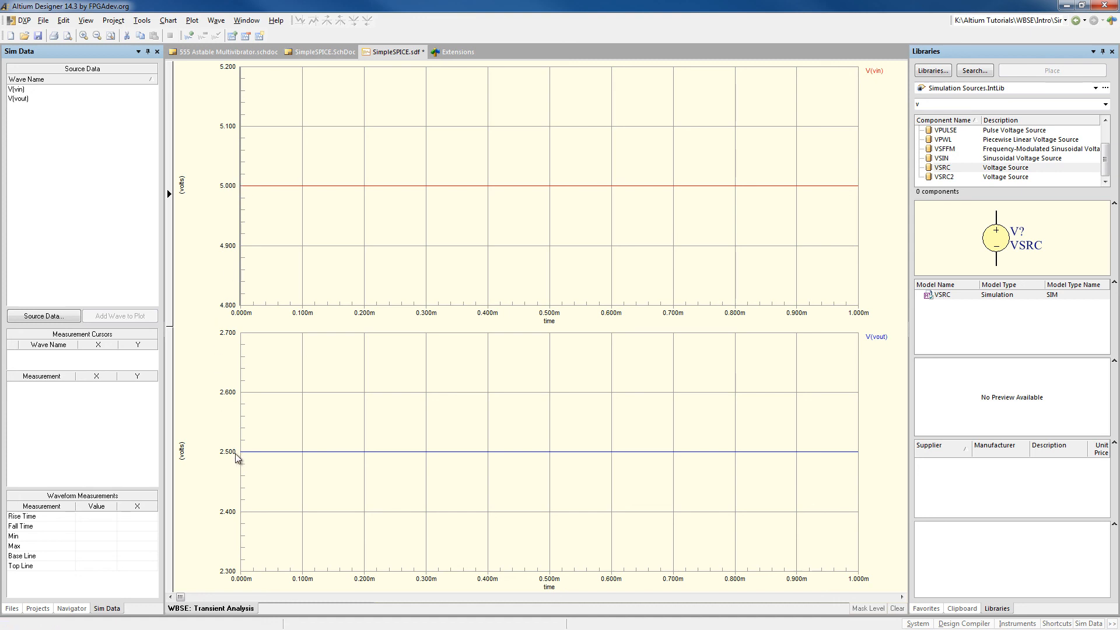
pyautogui.click(17, 99)
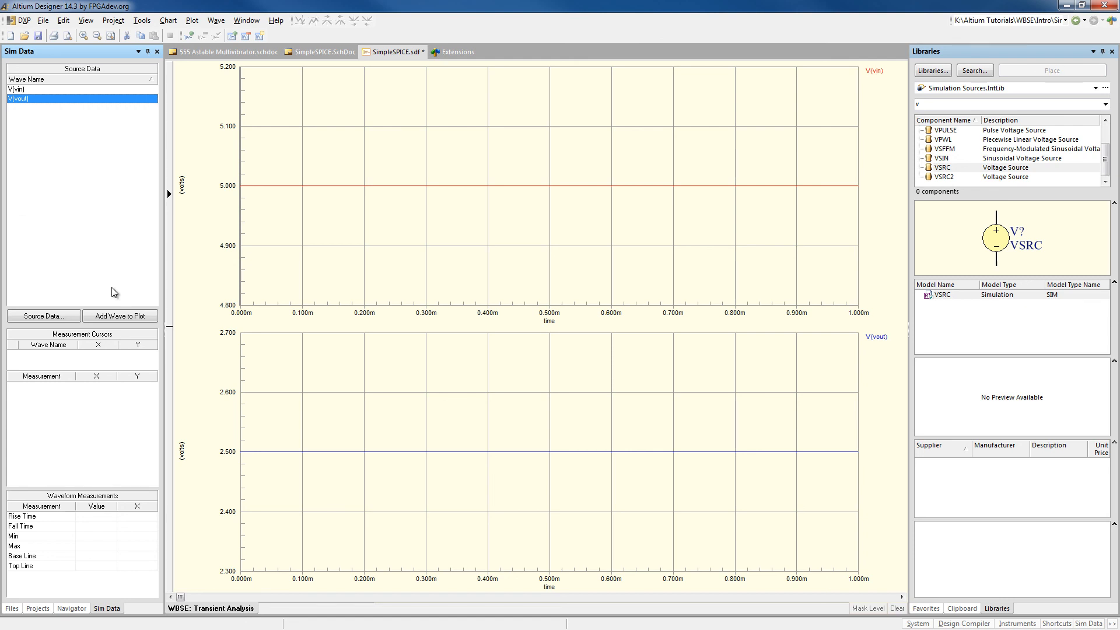
# Add measurement cursors A and B to the V(vin) waveform and place them at about 236 µs and 396 µs.
pyautogui.rightClick(874, 72)
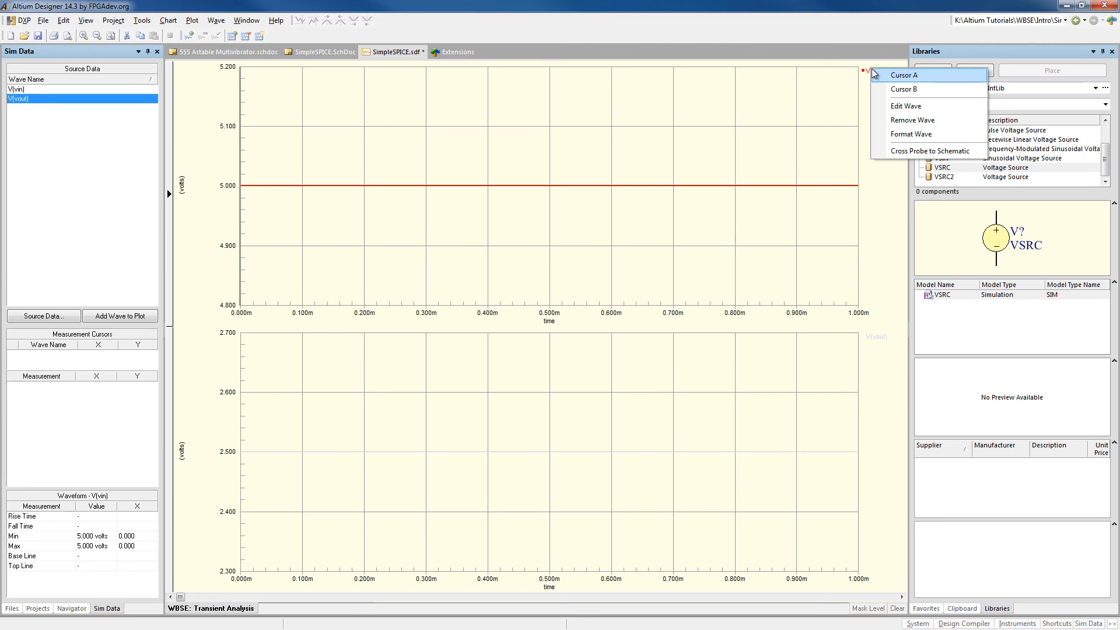
pyautogui.click(875, 74)
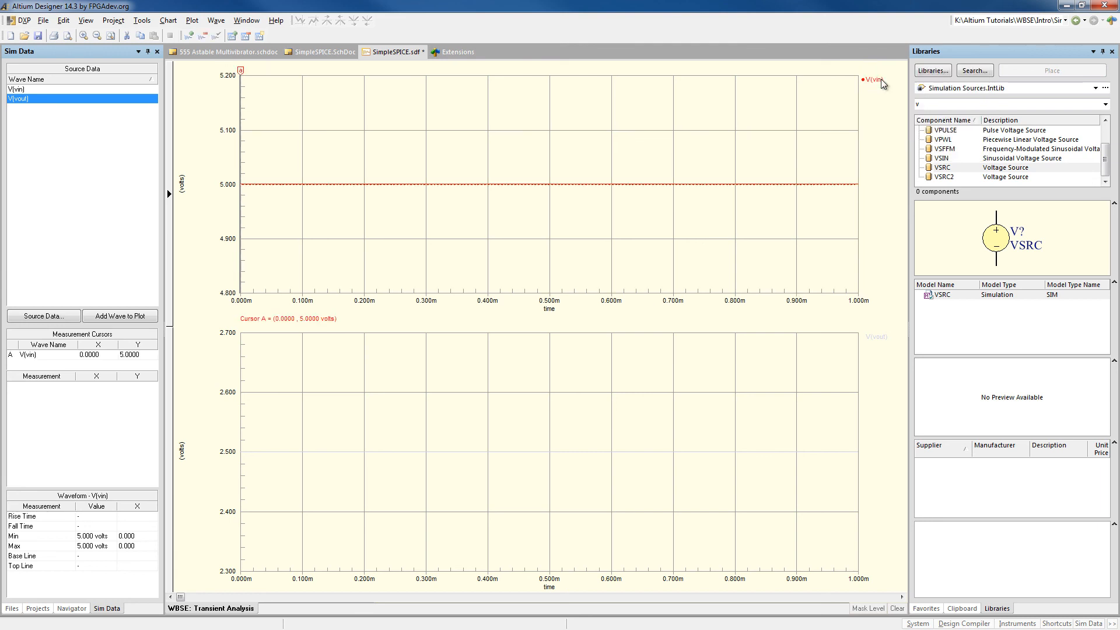
pyautogui.rightClick(878, 88)
pyautogui.click(897, 106)
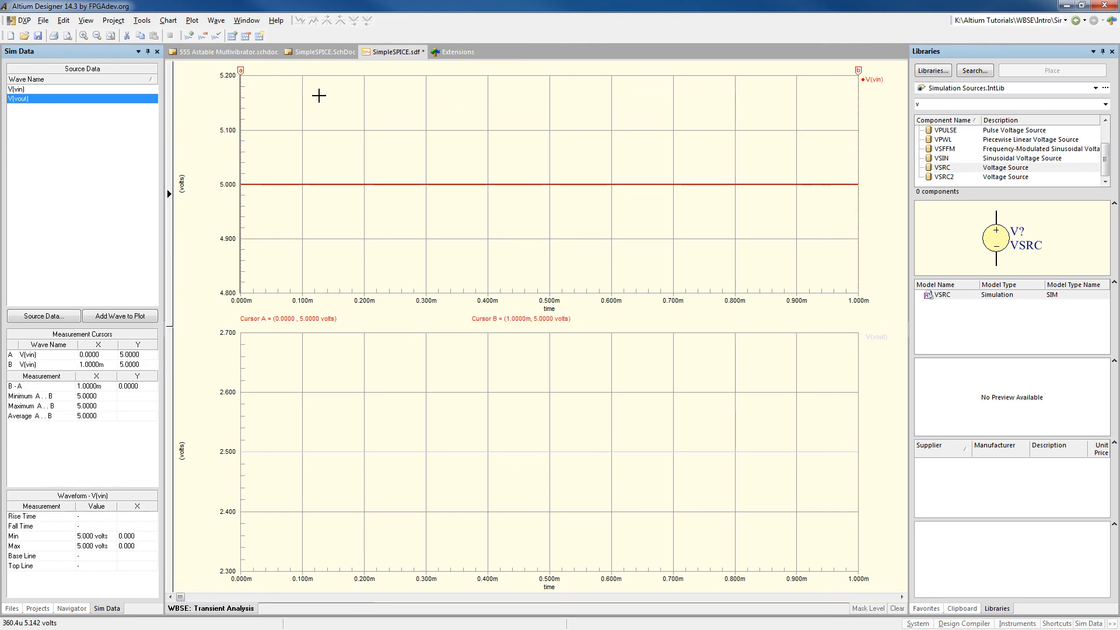
pyautogui.moveTo(241, 71); pyautogui.dragTo(387, 88)
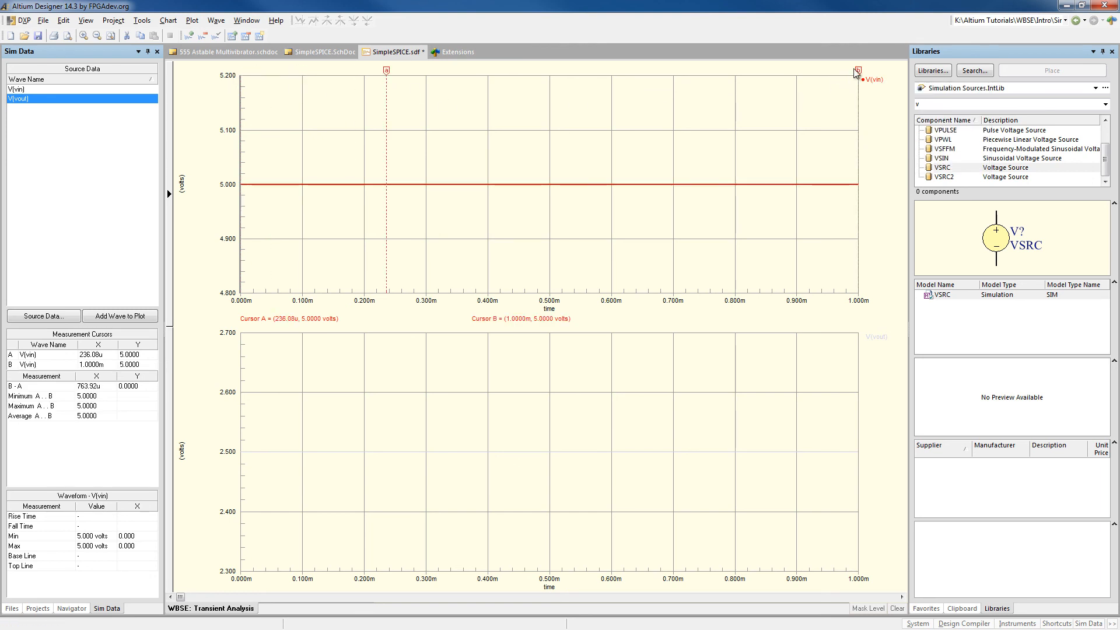
pyautogui.moveTo(858, 71); pyautogui.dragTo(486, 100)
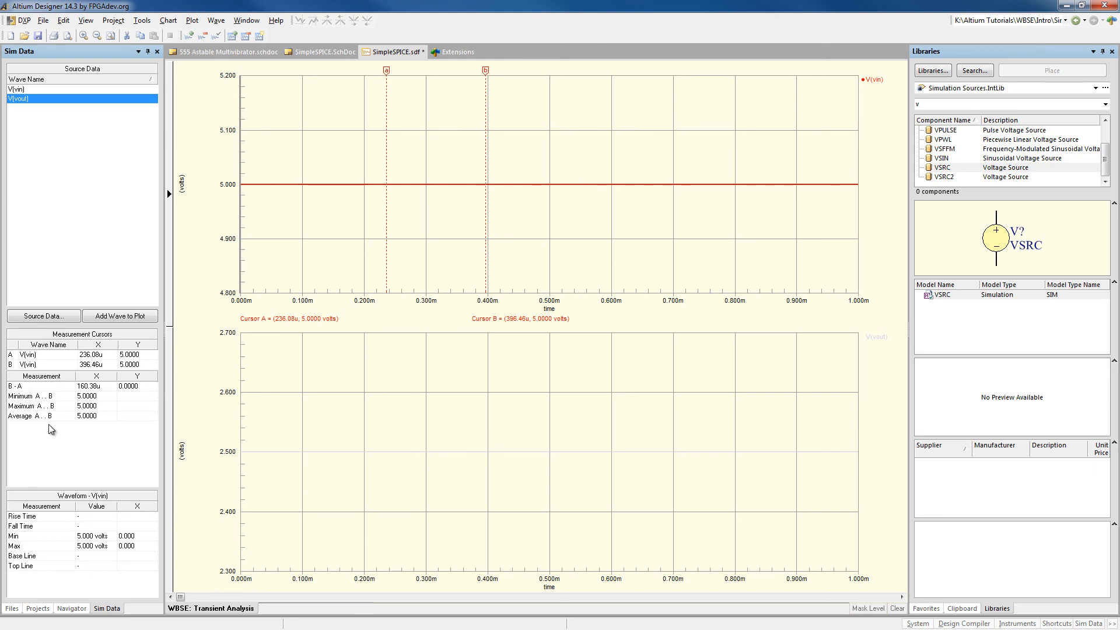
# Edit the V(vin) wave in the upper plot so its expression is V(vout).
pyautogui.rightClick(876, 83)
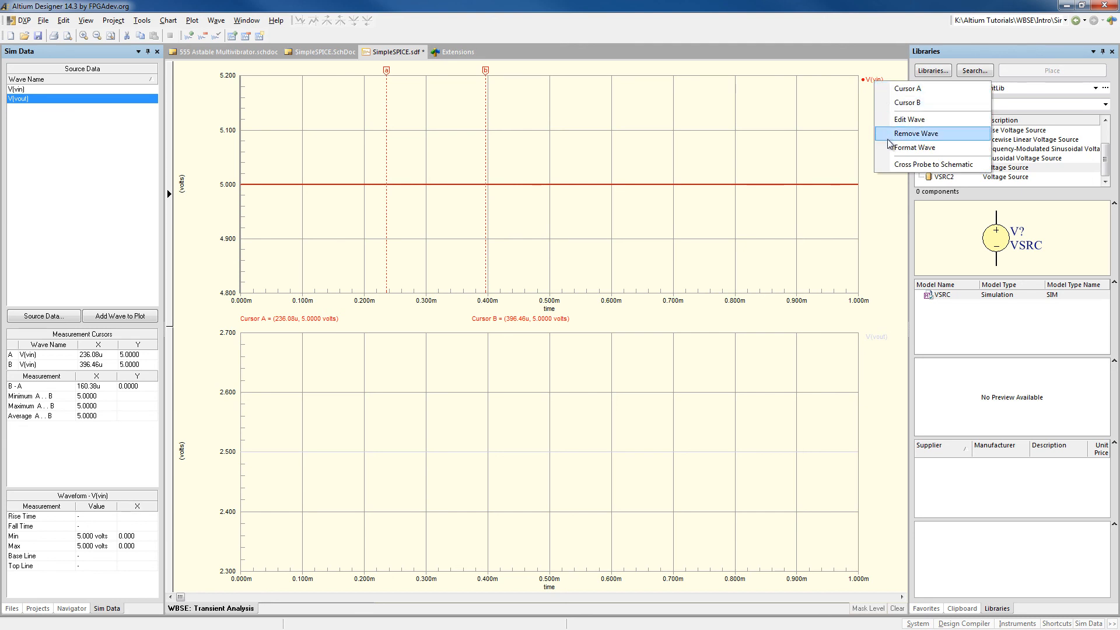
pyautogui.click(915, 120)
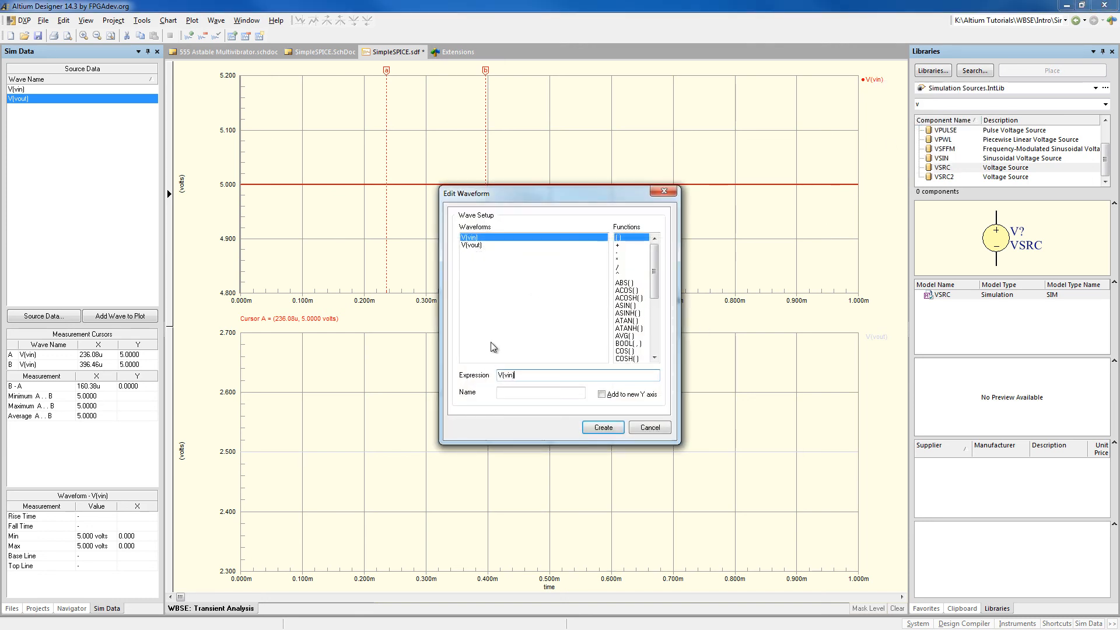
pyautogui.click(513, 375)
pyautogui.press('BackSpace')
pyautogui.press('BackSpace')
pyautogui.press('BackSpace')
pyautogui.press('BackSpace')
pyautogui.press('BackSpace')
pyautogui.press('BackSpace')
pyautogui.click(472, 245)
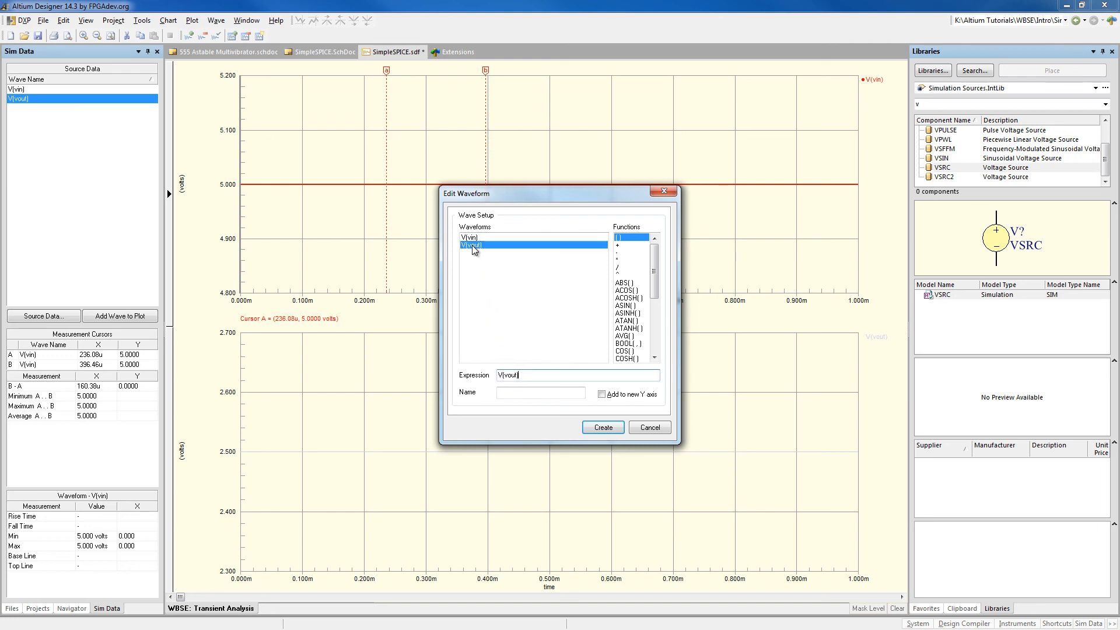
pyautogui.click(604, 427)
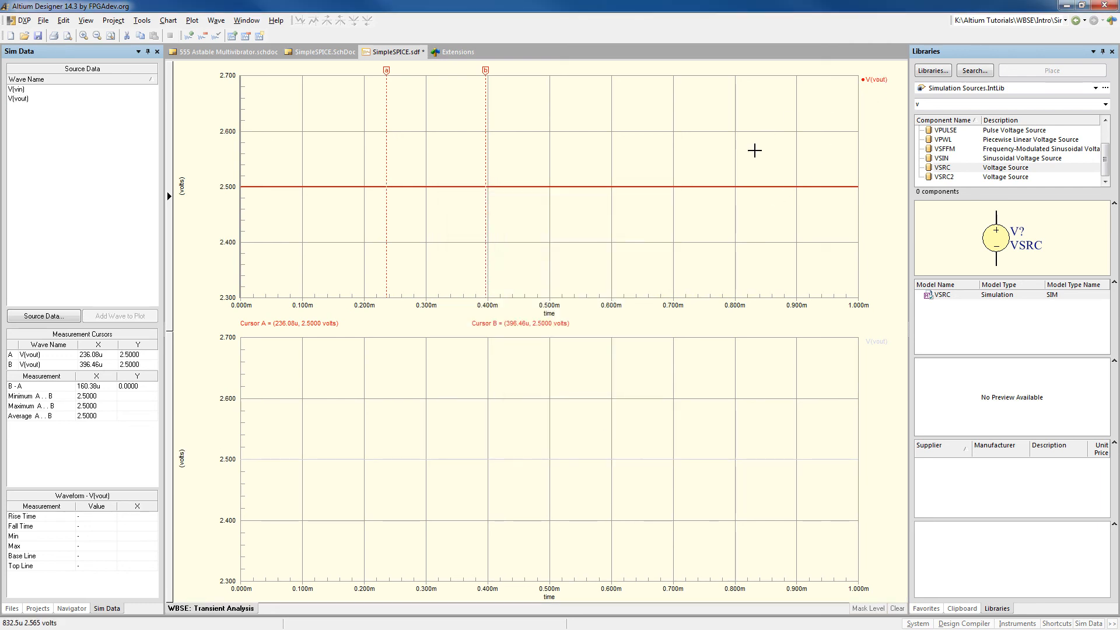